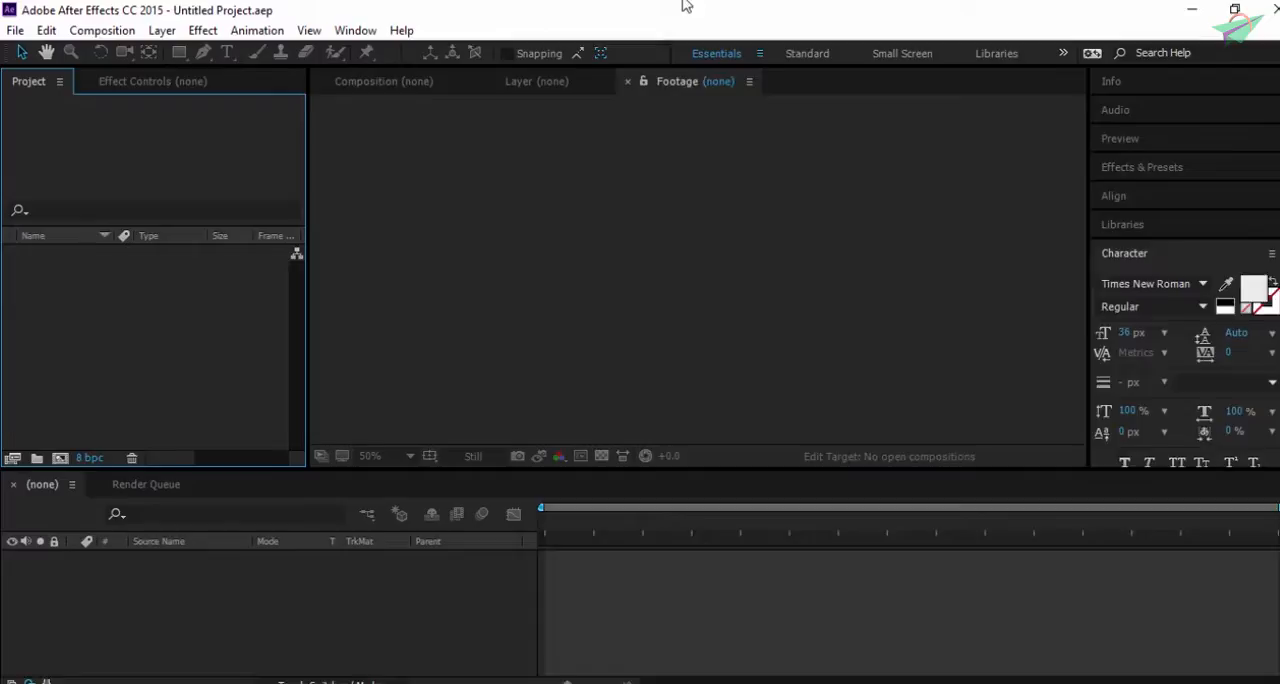
- Create a new empty project
left_click(15, 31)
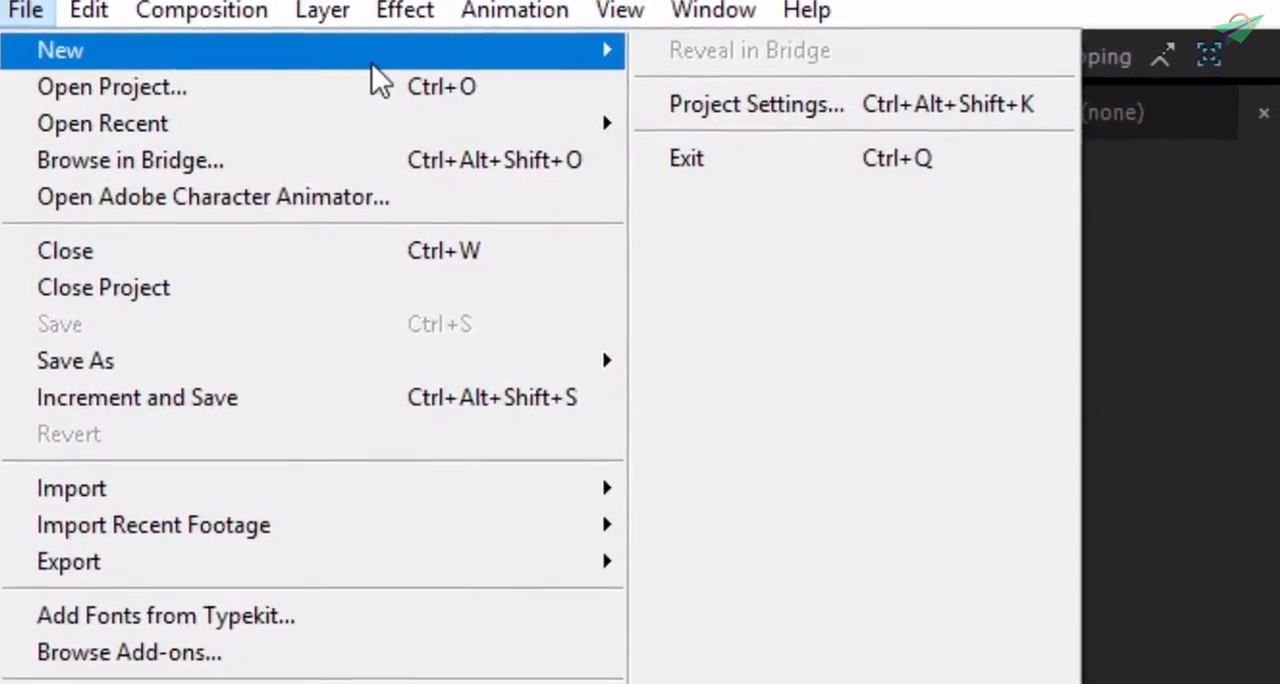
mouse_move(371, 60)
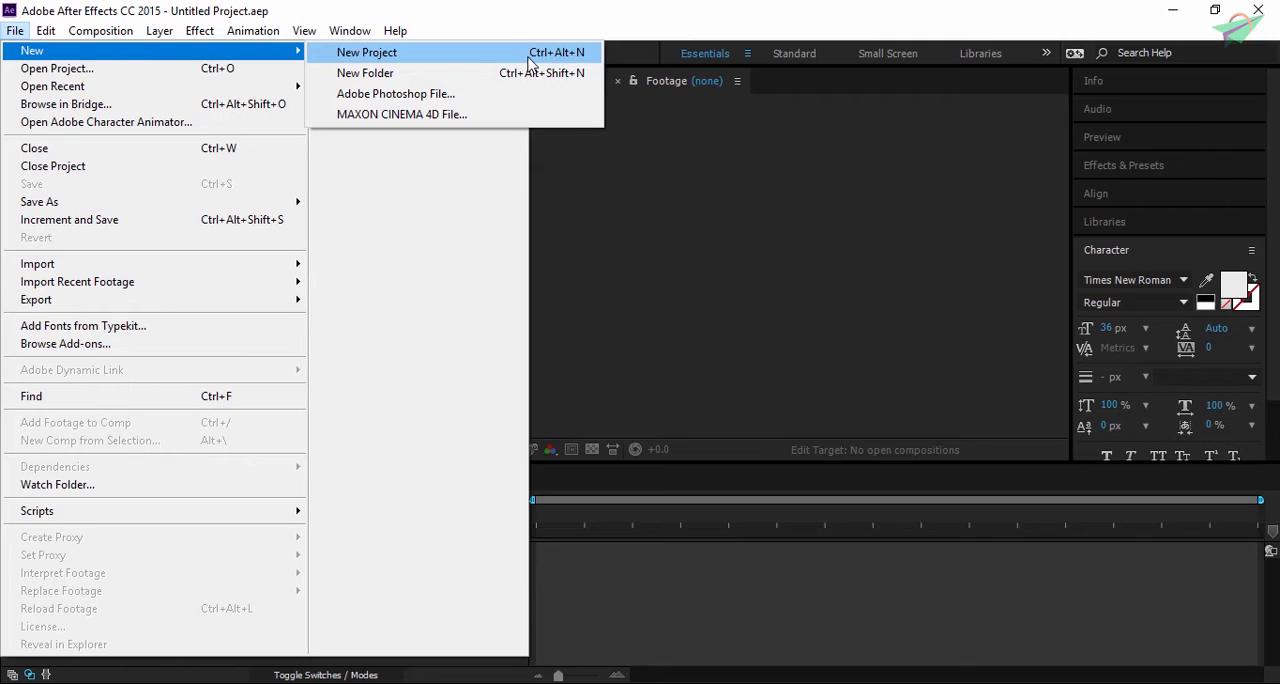
left_click(531, 62)
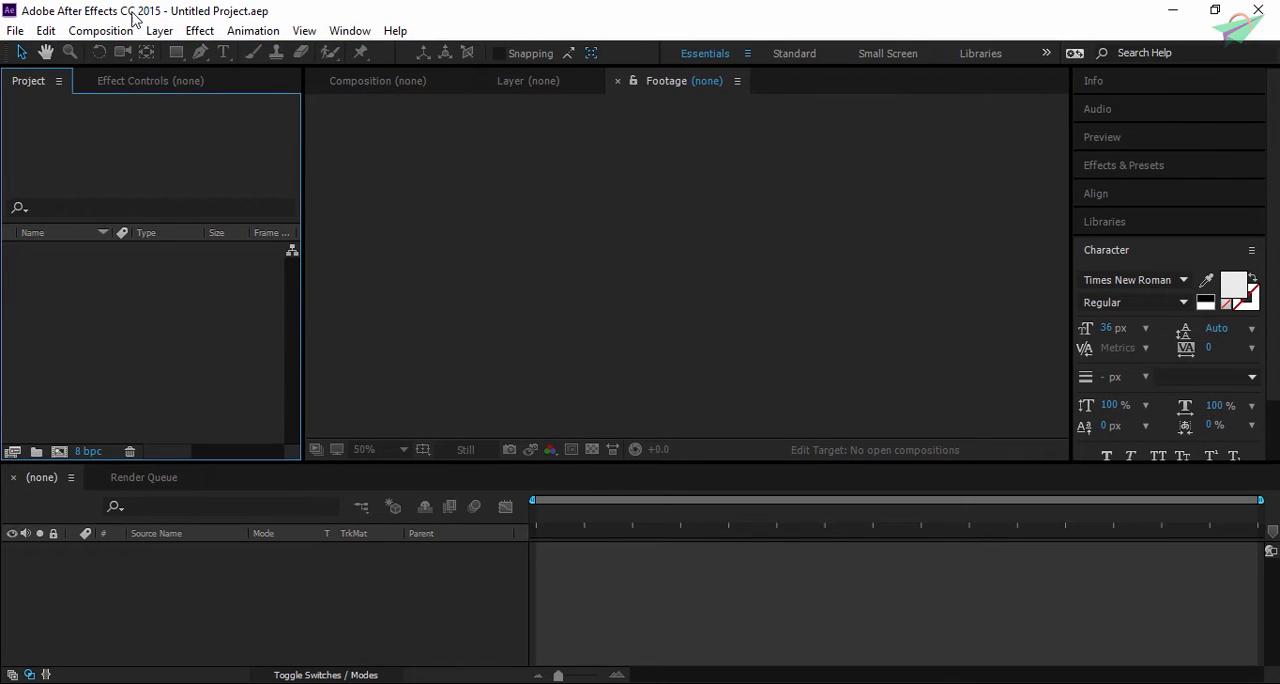
- Start a new composition and name it comp1
left_click(500, 584)
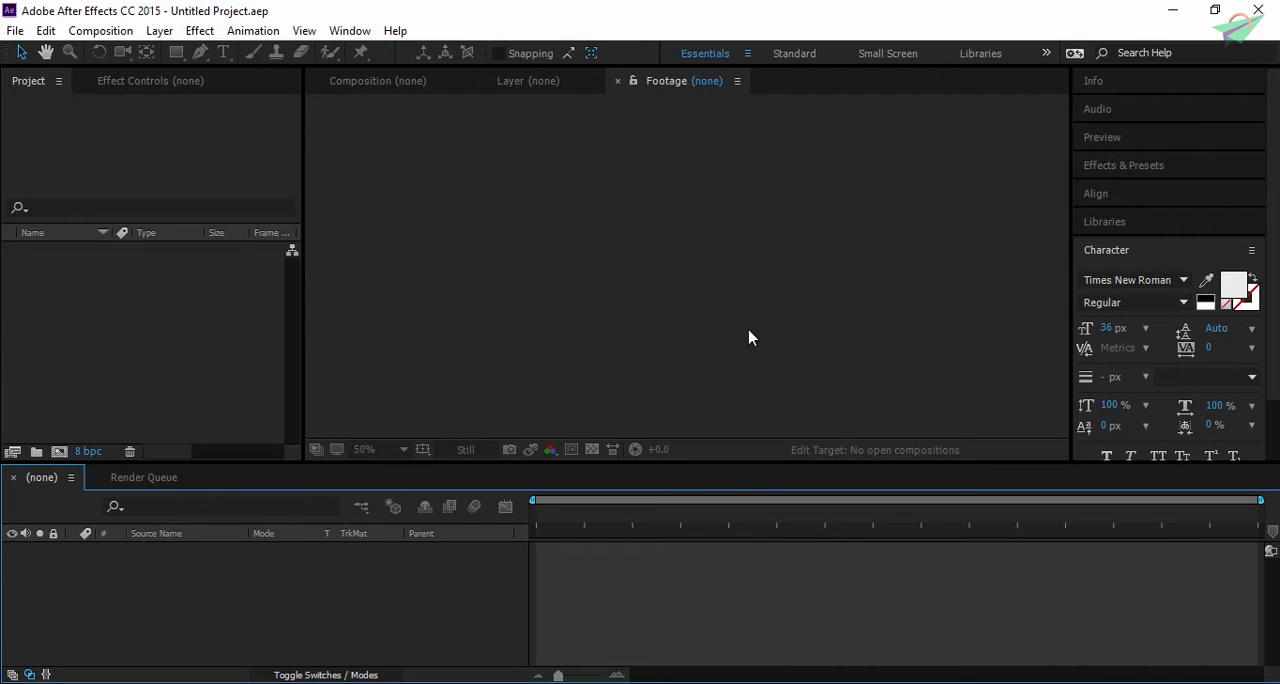
left_click(112, 32)
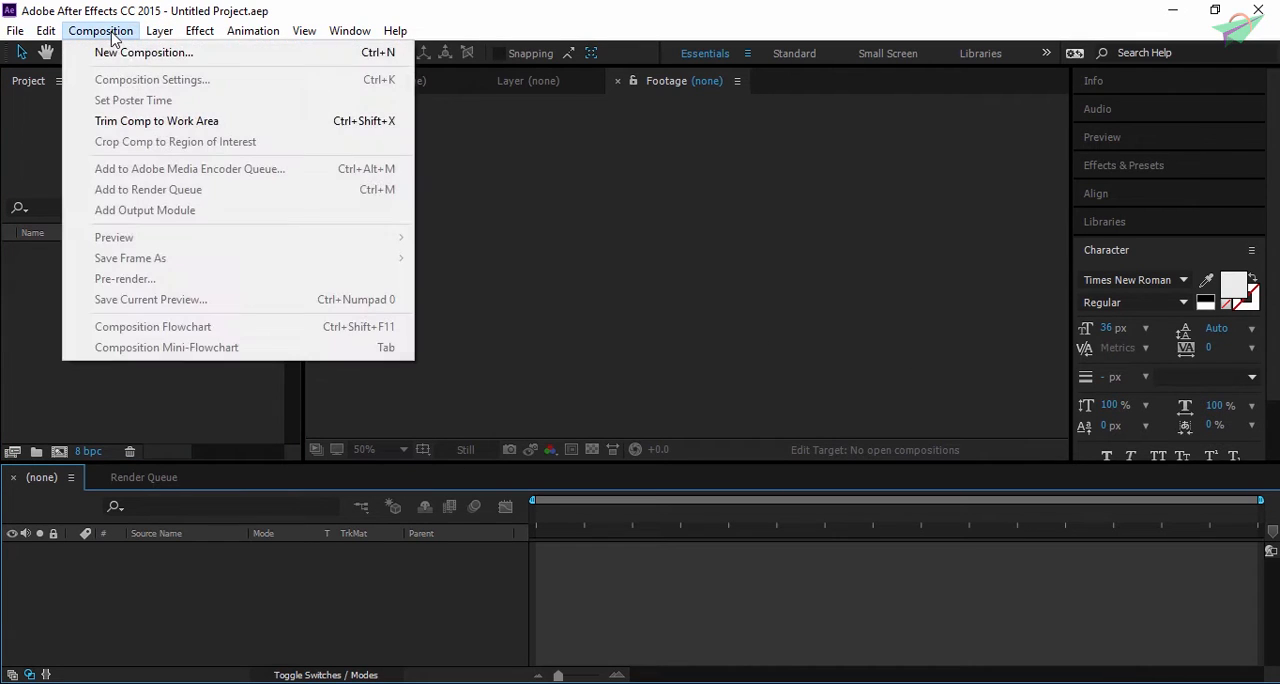
left_click(122, 62)
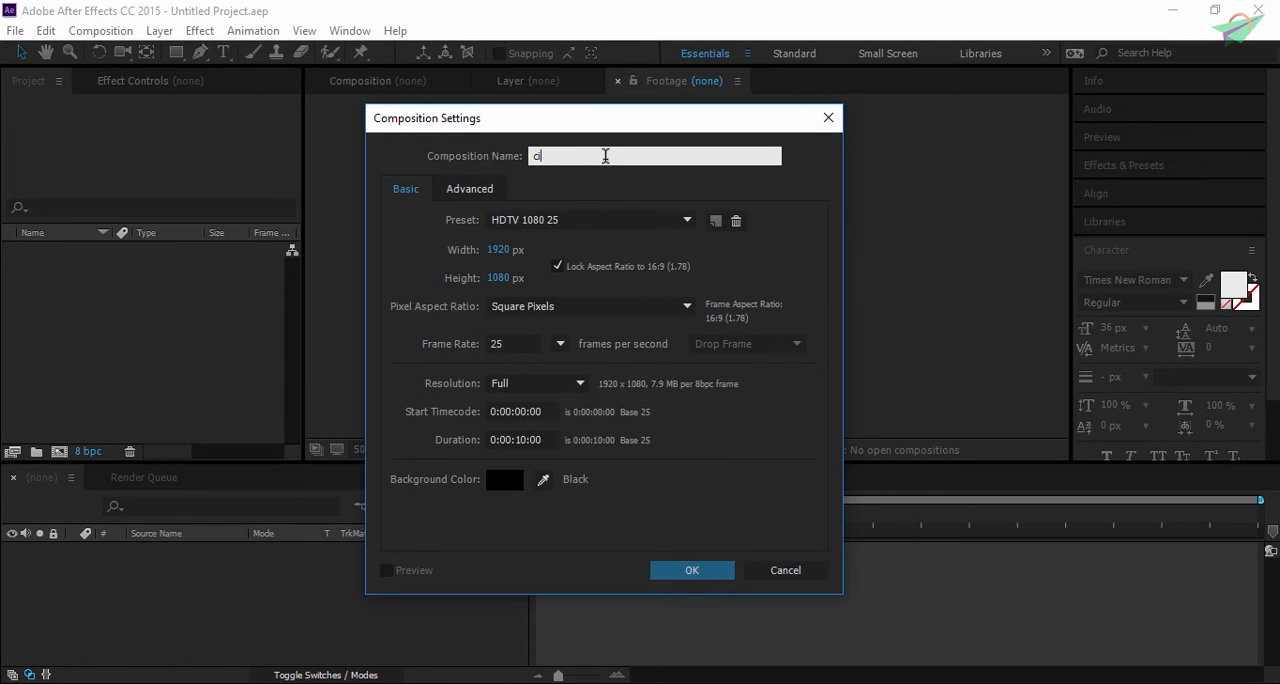
type("comp1")
- Switch the composition preset to Custom and unlock the 16:9 aspect ratio
left_click(547, 225)
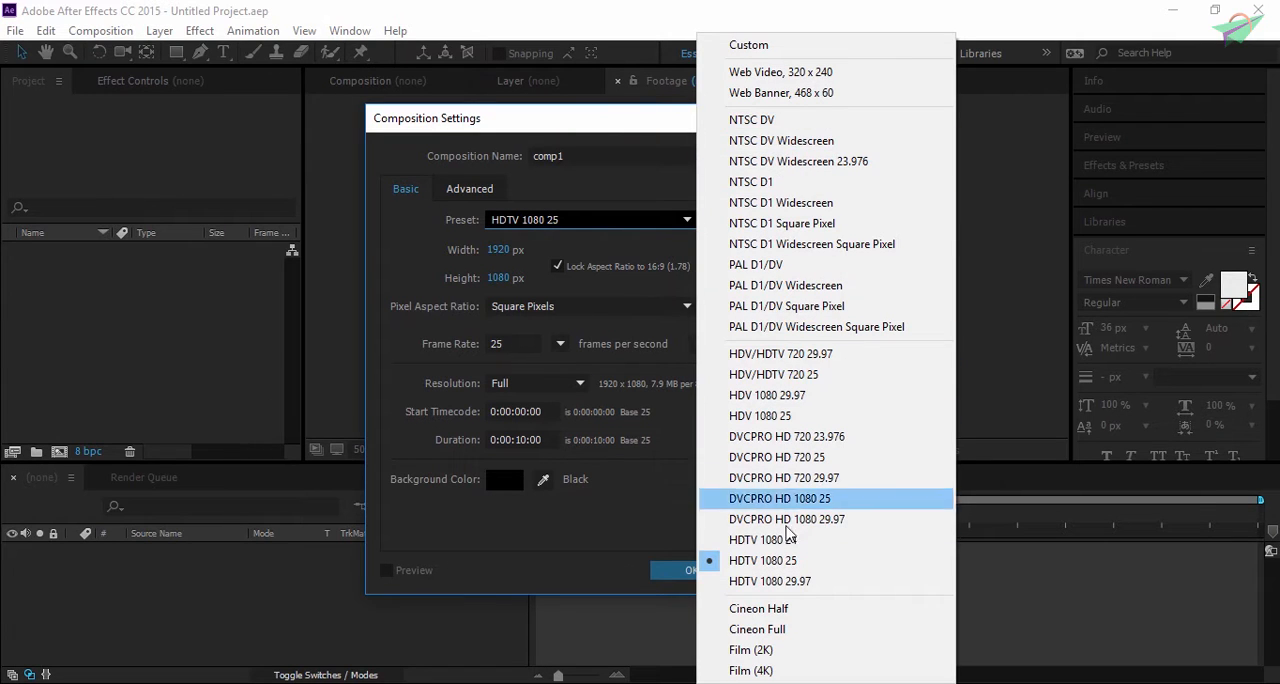
left_click(764, 48)
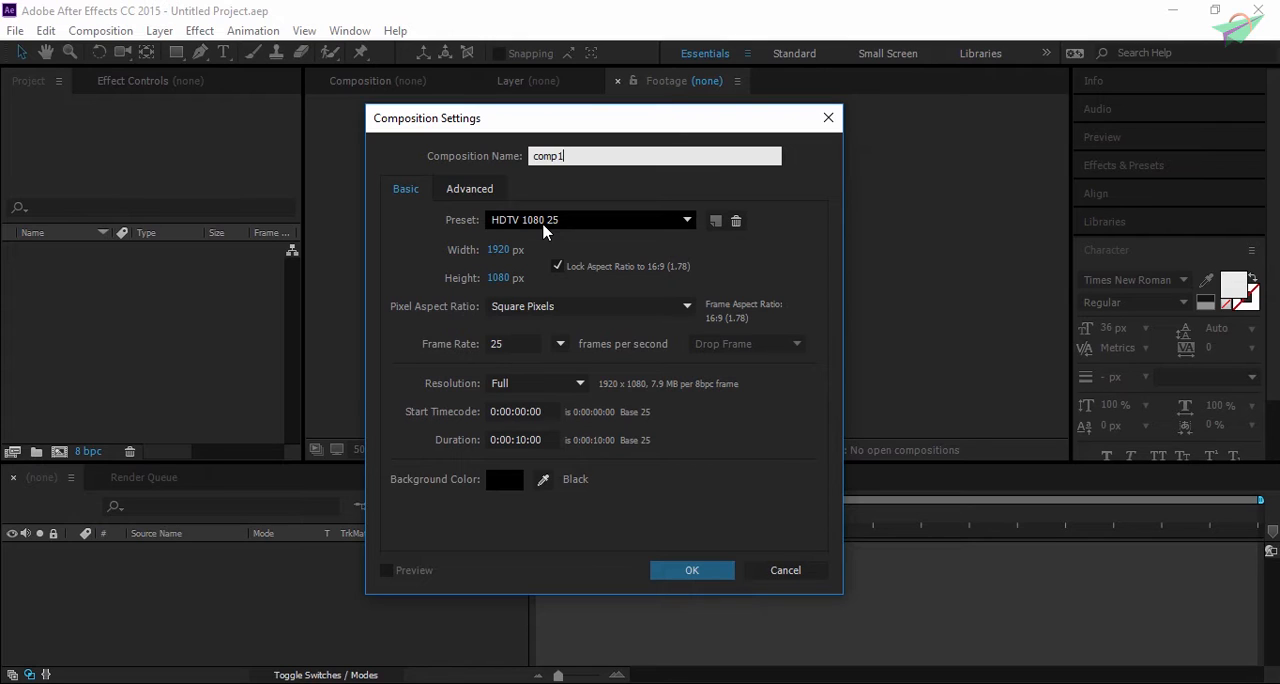
left_click(557, 267)
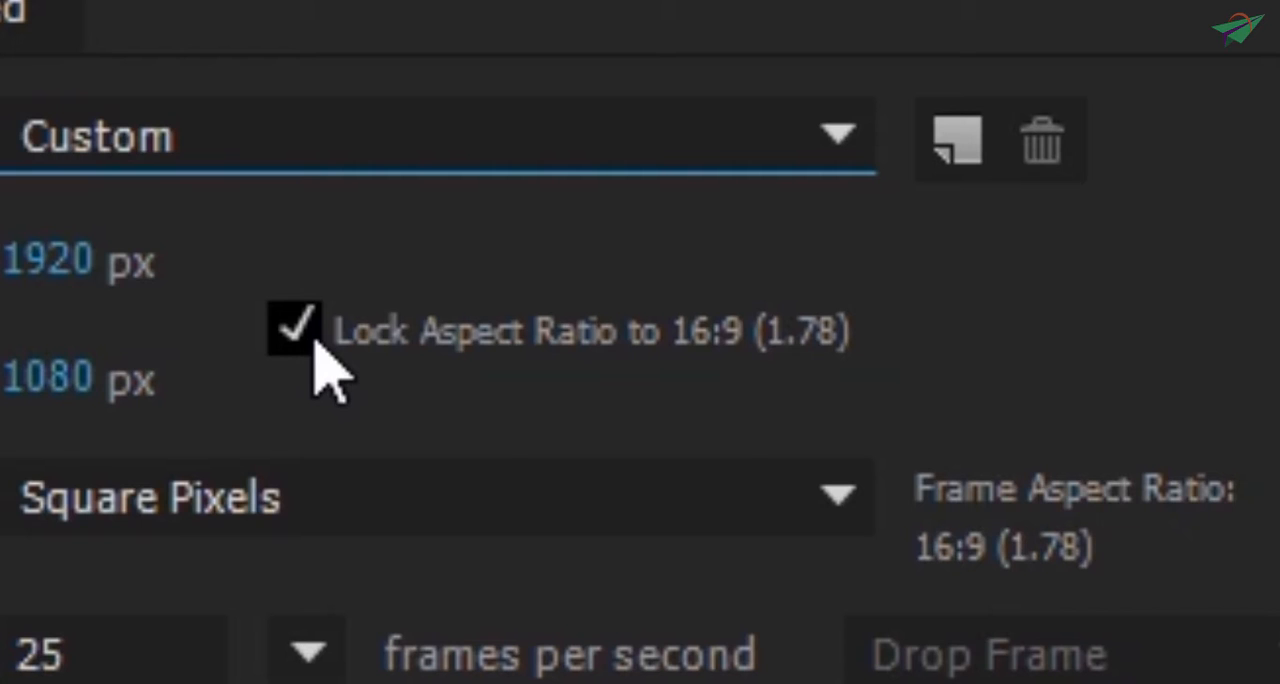
left_click(298, 332)
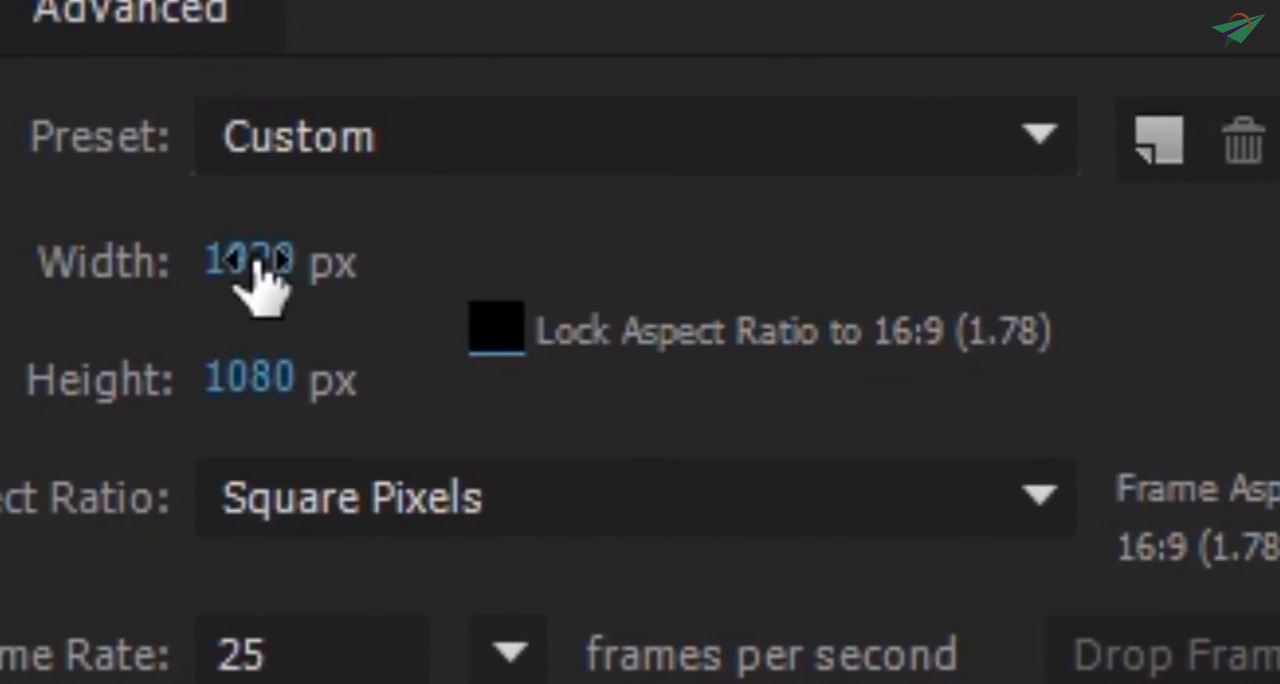
- Set the composition's width to 1366 px and its height to 728 px
left_click(47, 261)
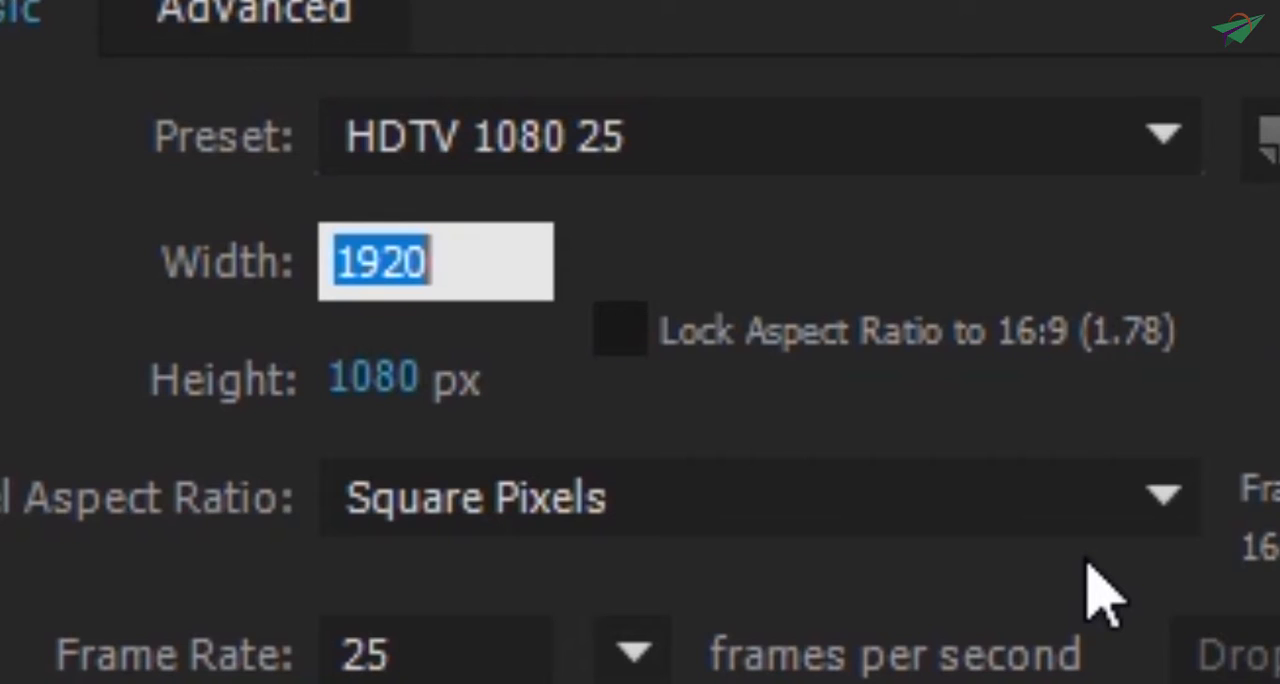
type("1366")
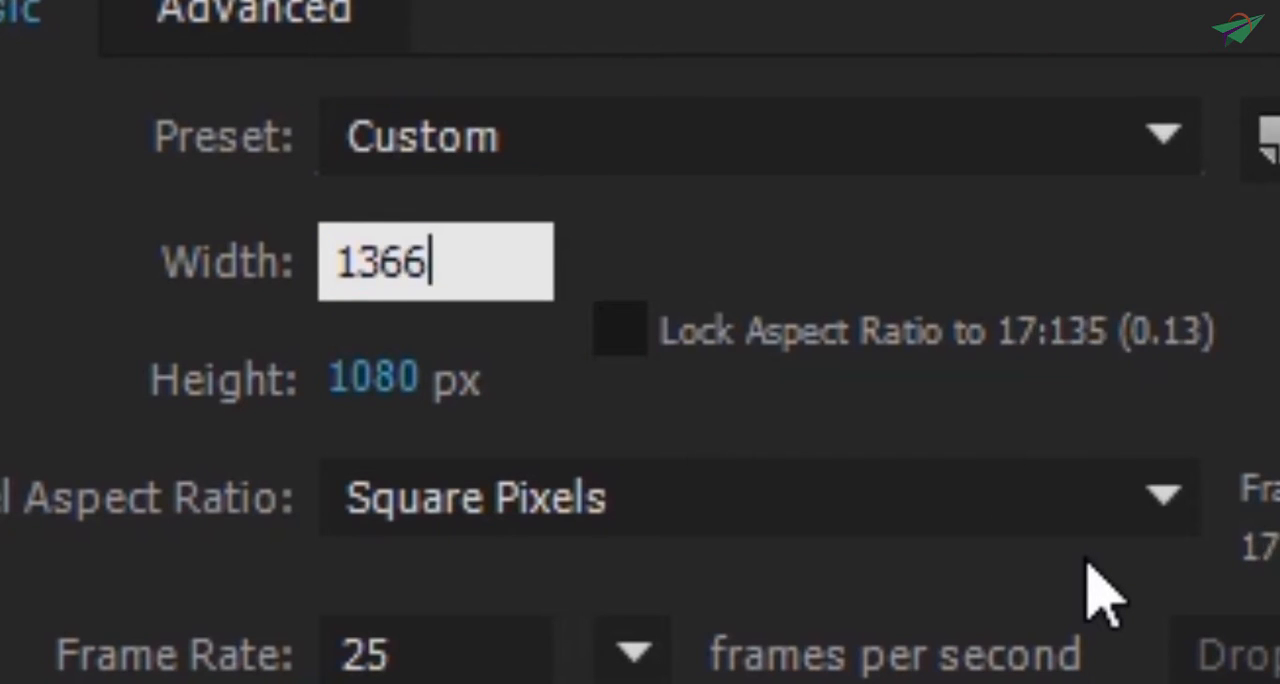
key("Tab")
key("Tab")
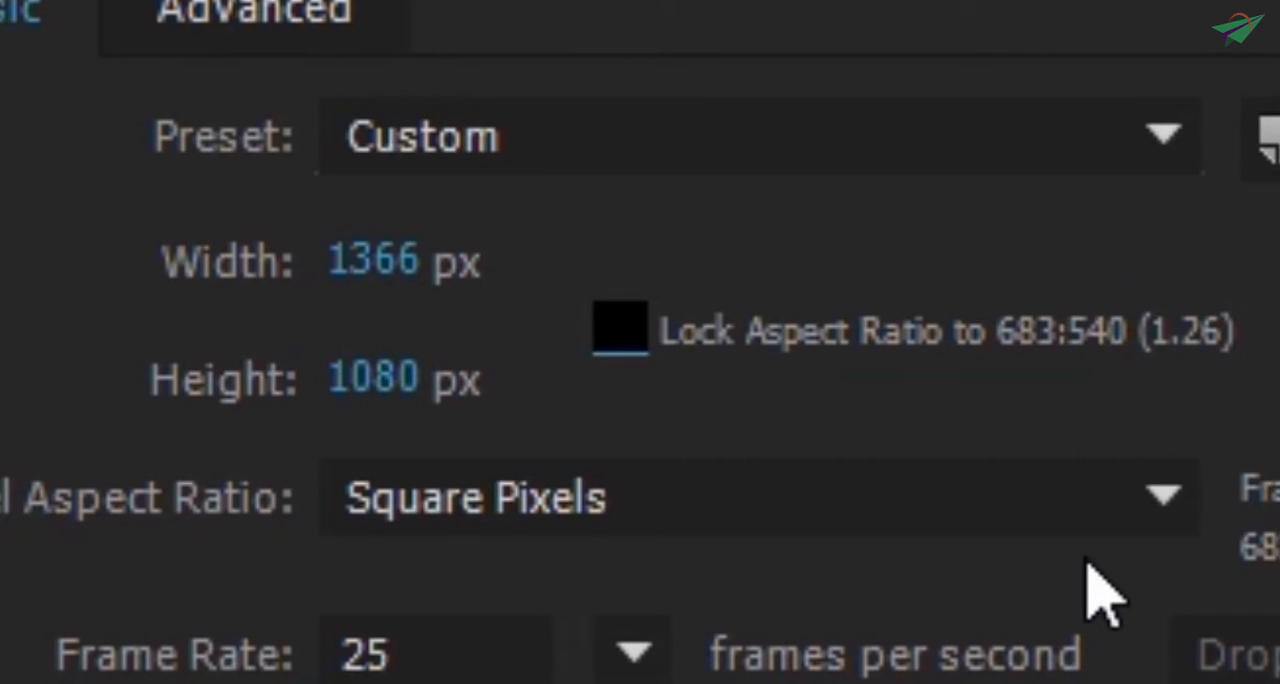
left_click(448, 385)
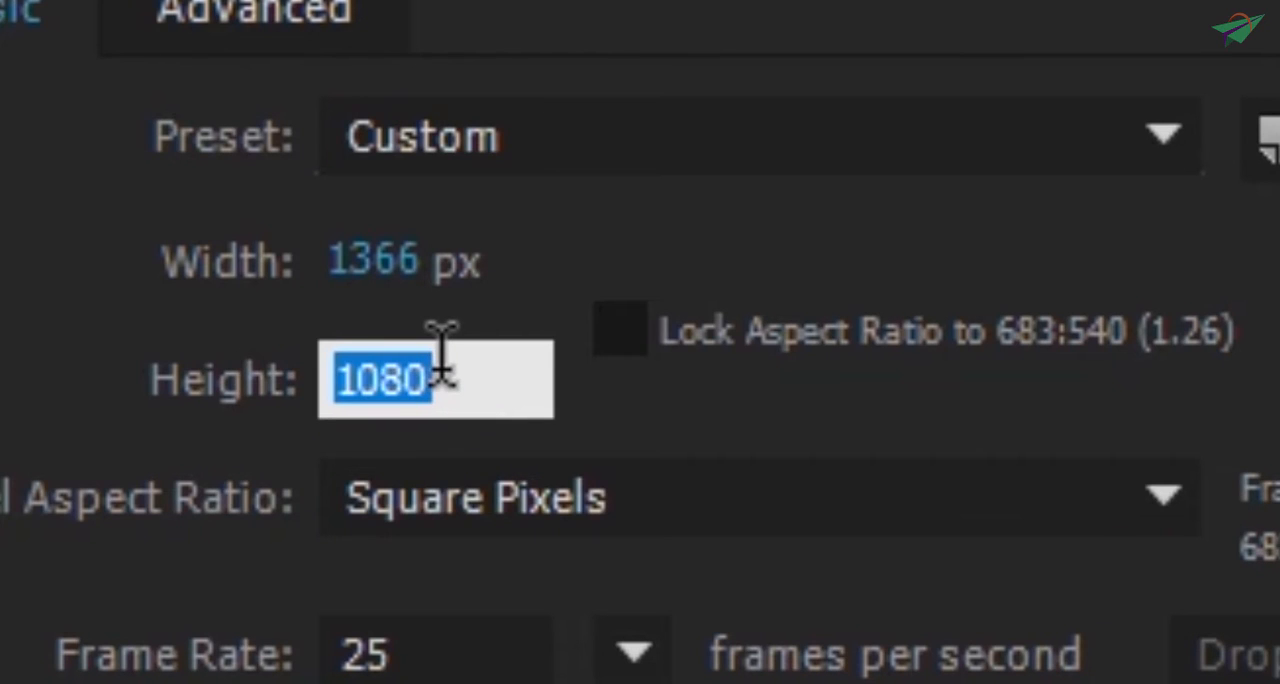
type("728")
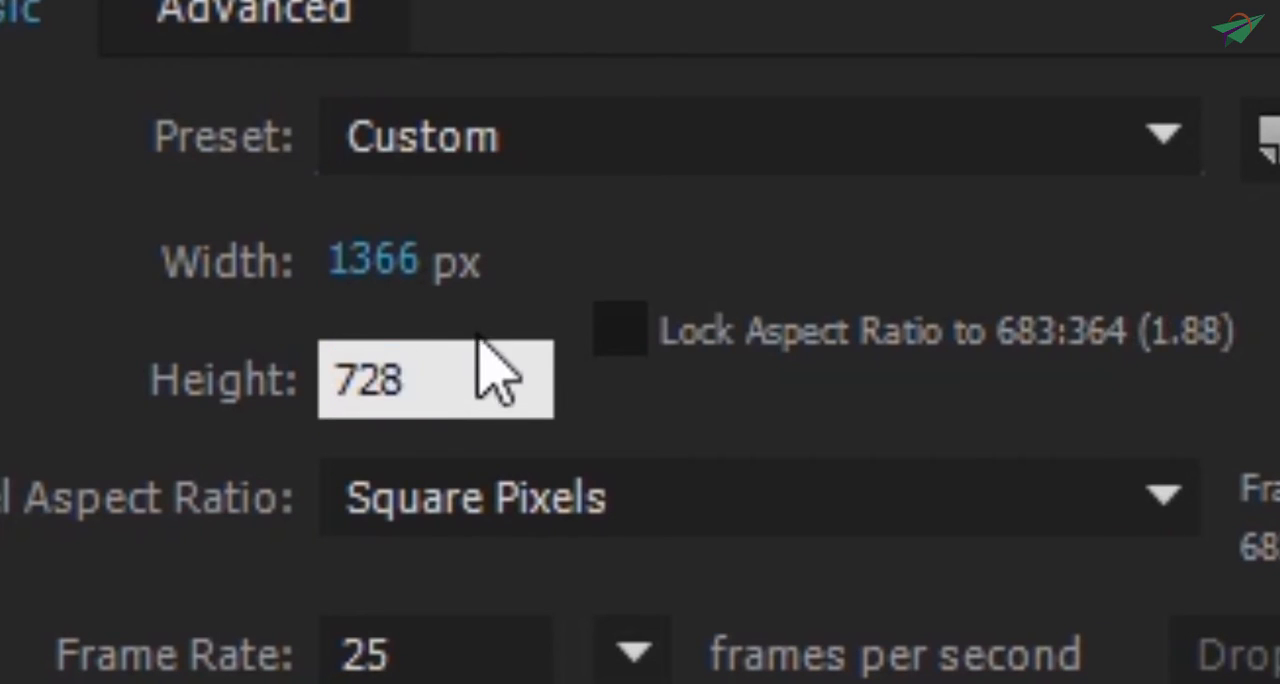
key("Return")
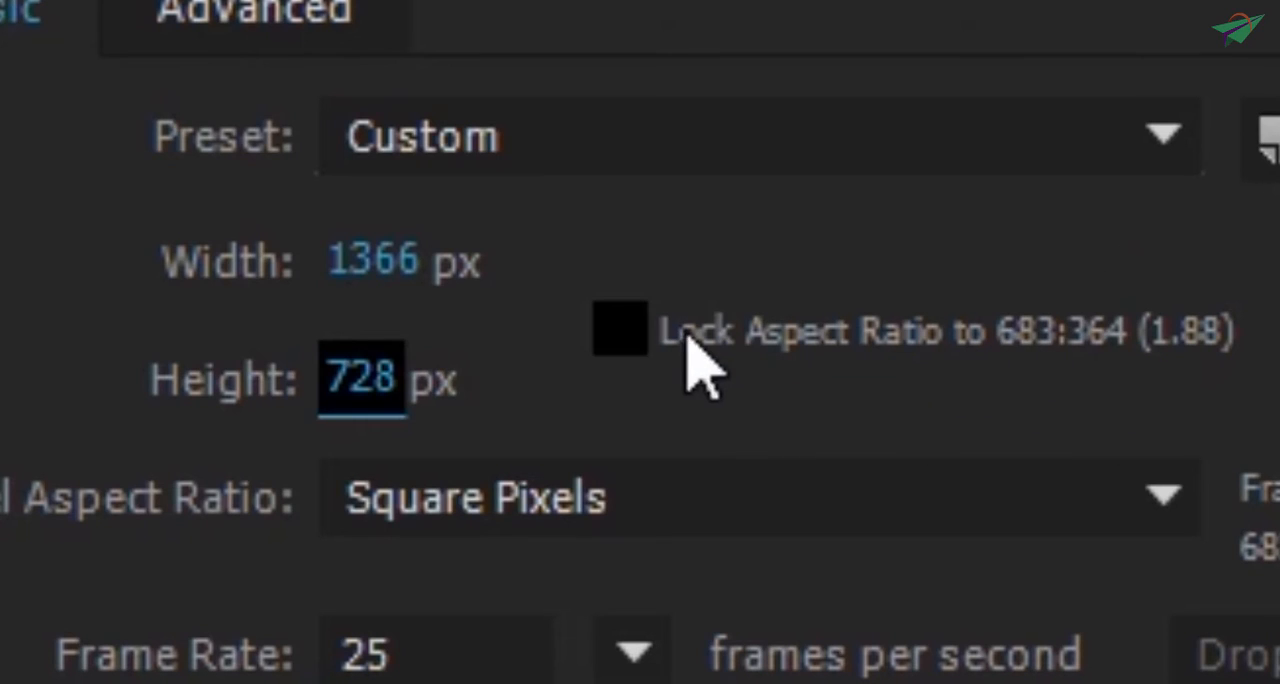
left_click(637, 350)
left_click(637, 352)
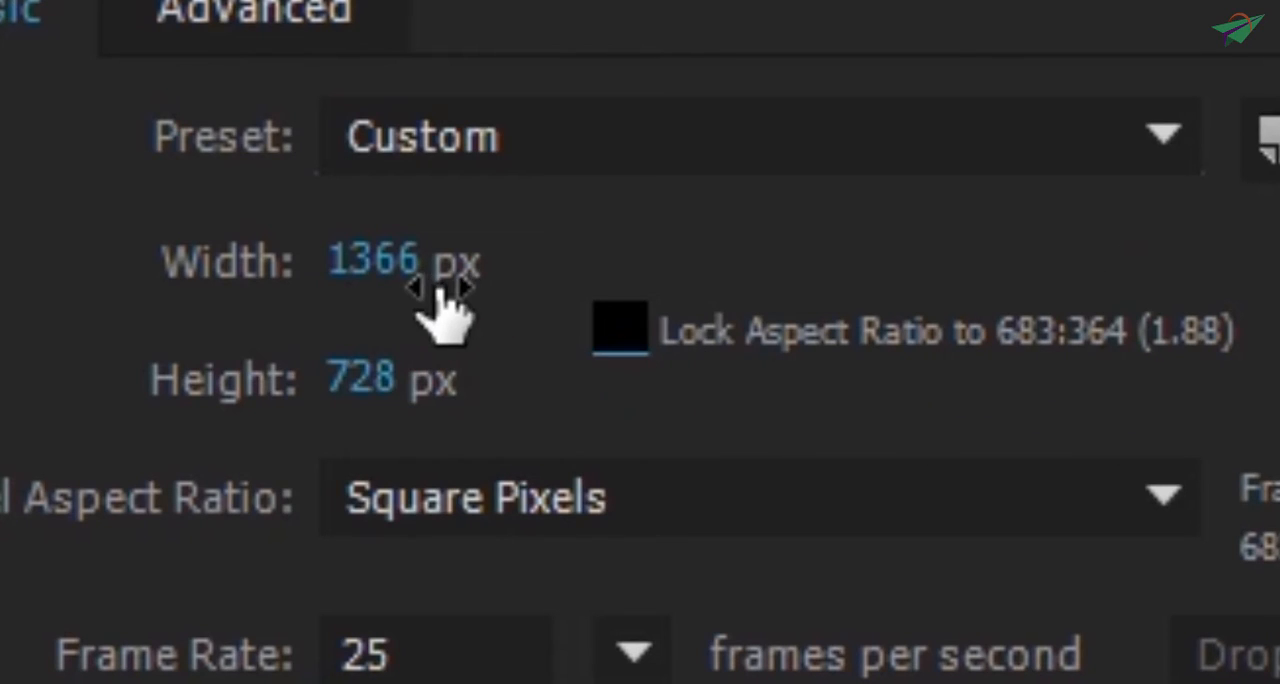
left_click(430, 264)
type("18")
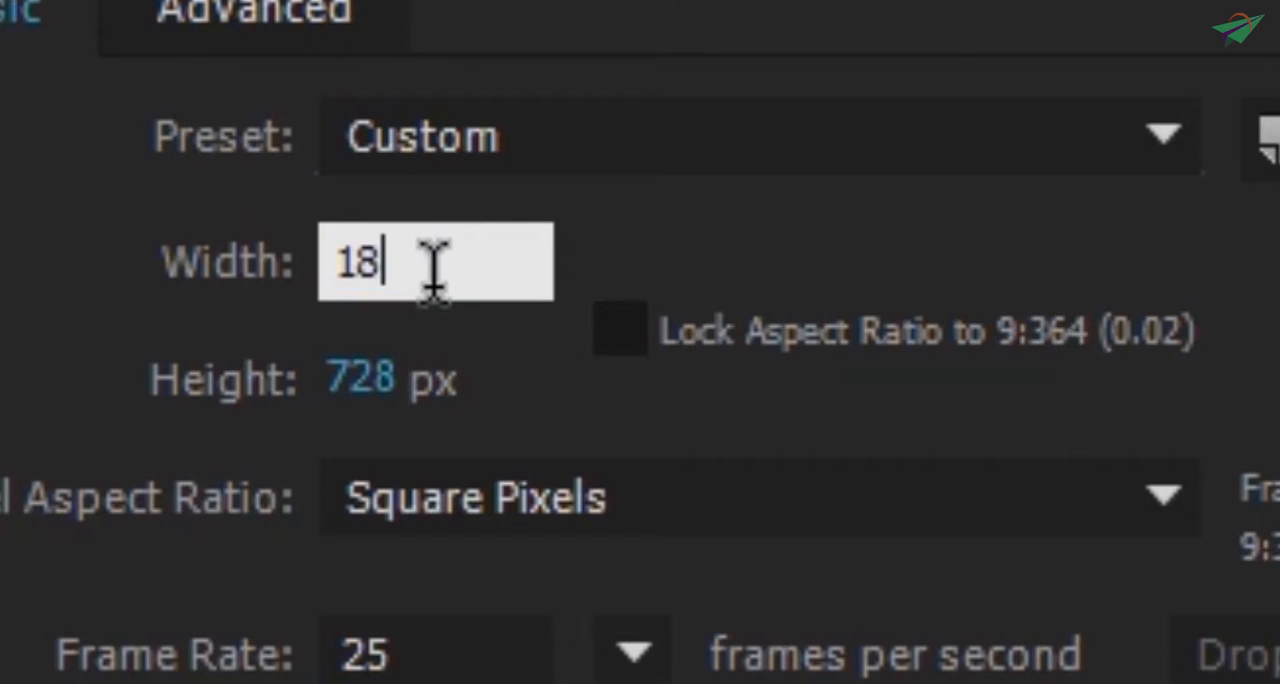
key("BackSpace")
left_click(729, 429)
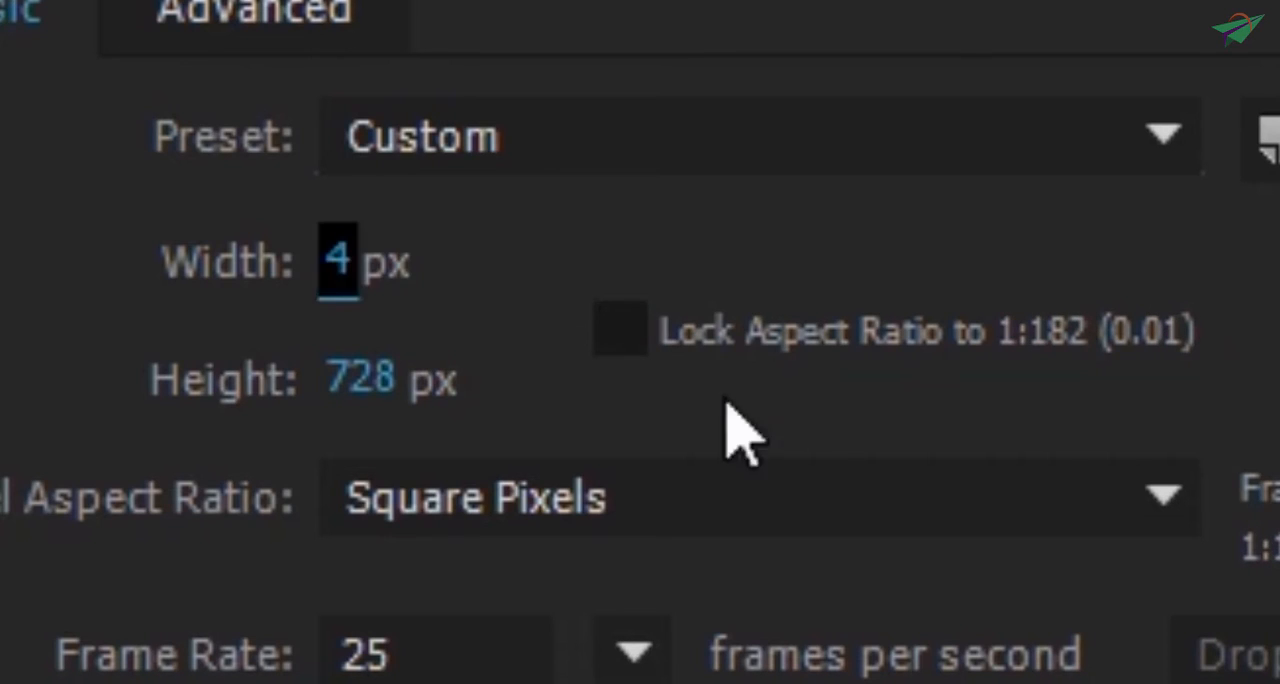
- Set the composition size to 1920 by 1080 px and lock the aspect ratio to 16:9
left_click(337, 270)
type("1080")
key("BackSpace")
key("BackSpace")
key("BackSpace")
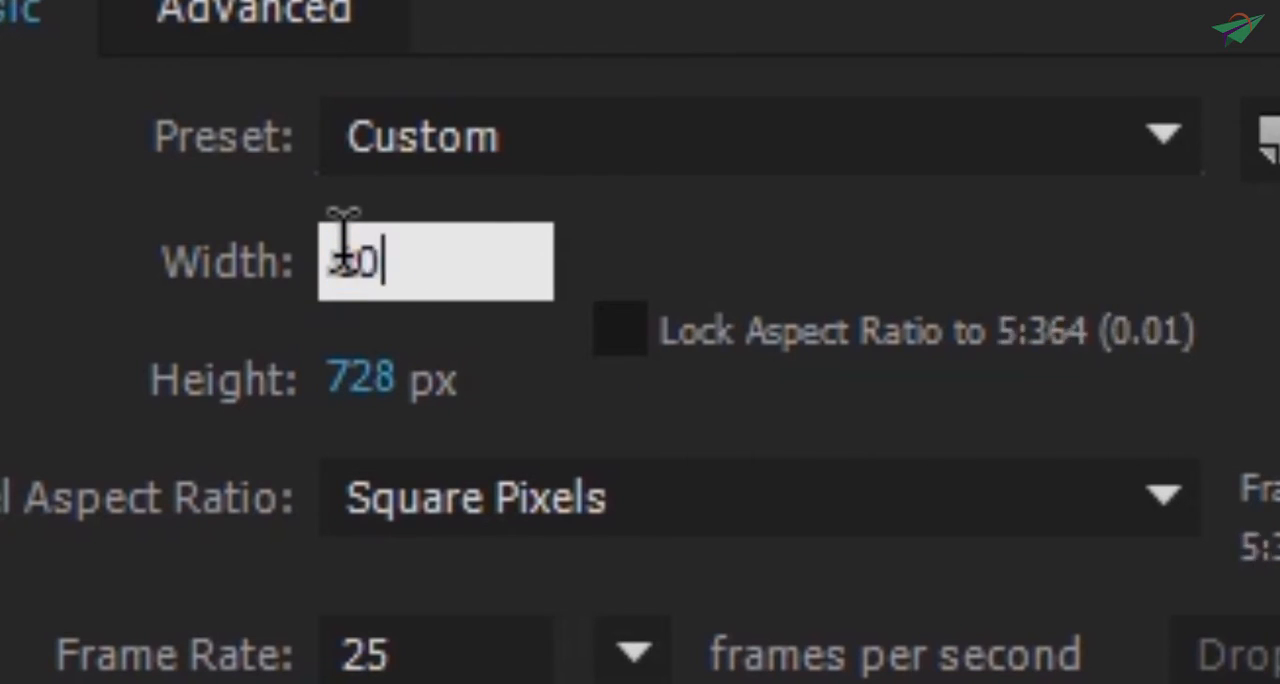
type("920")
key("Tab")
type("1080")
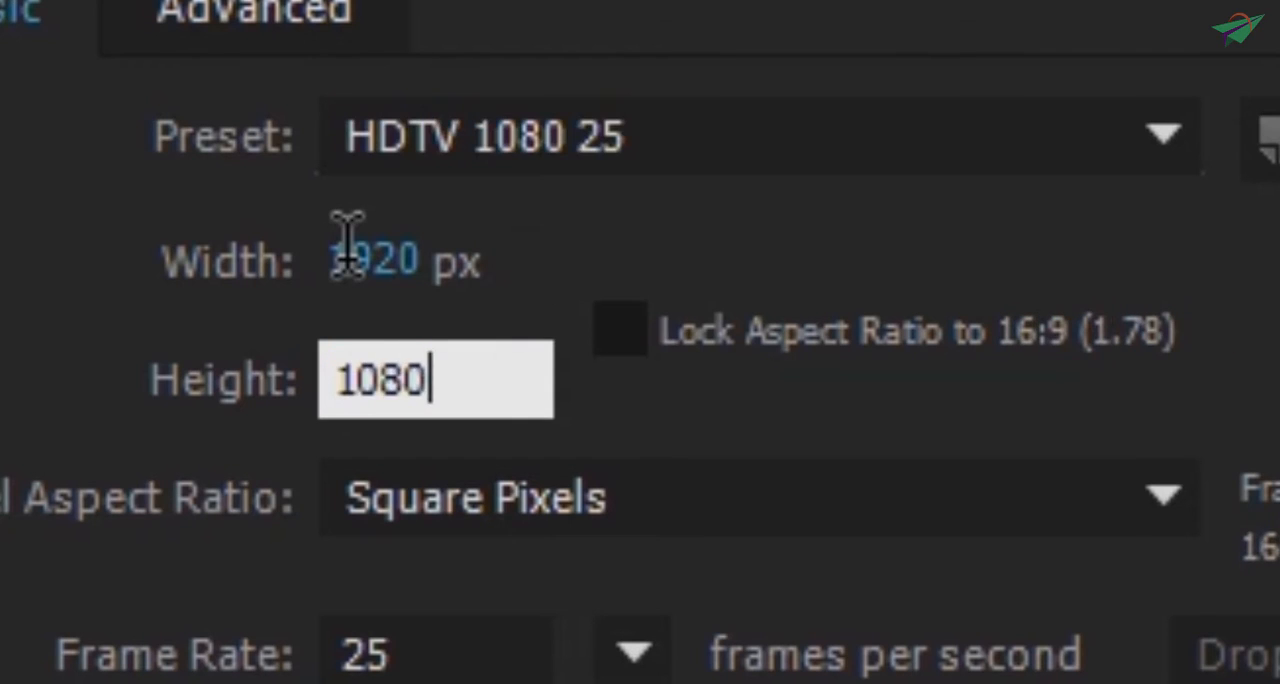
left_click(908, 357)
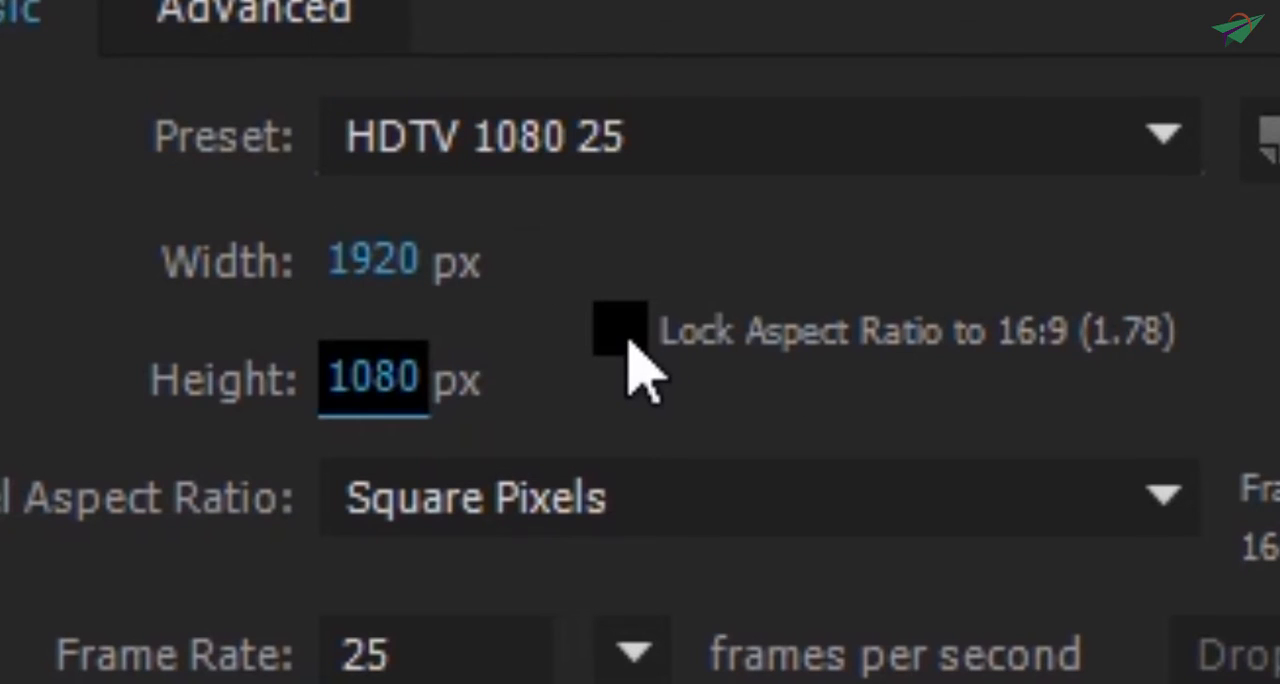
left_click(628, 341)
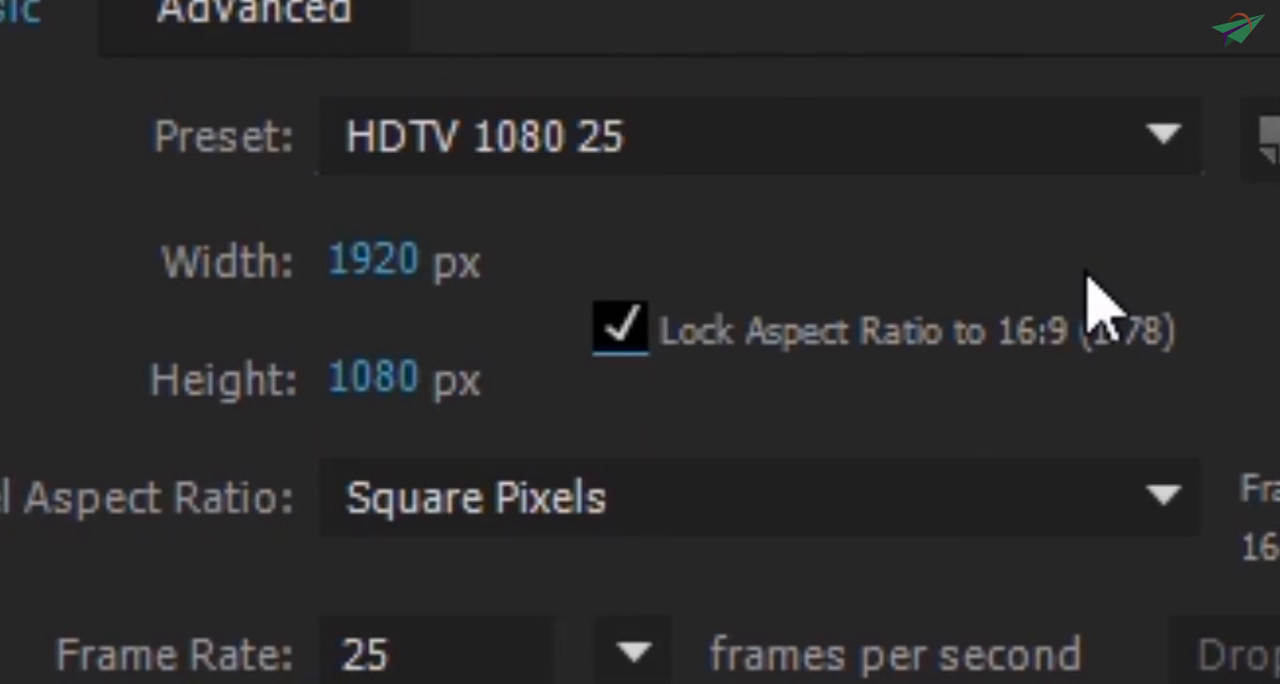
- Try resizing the composition proportionally with the aspect ratio locked, adjusting first its width and then its height
left_click_drag(393, 268, 0, 240)
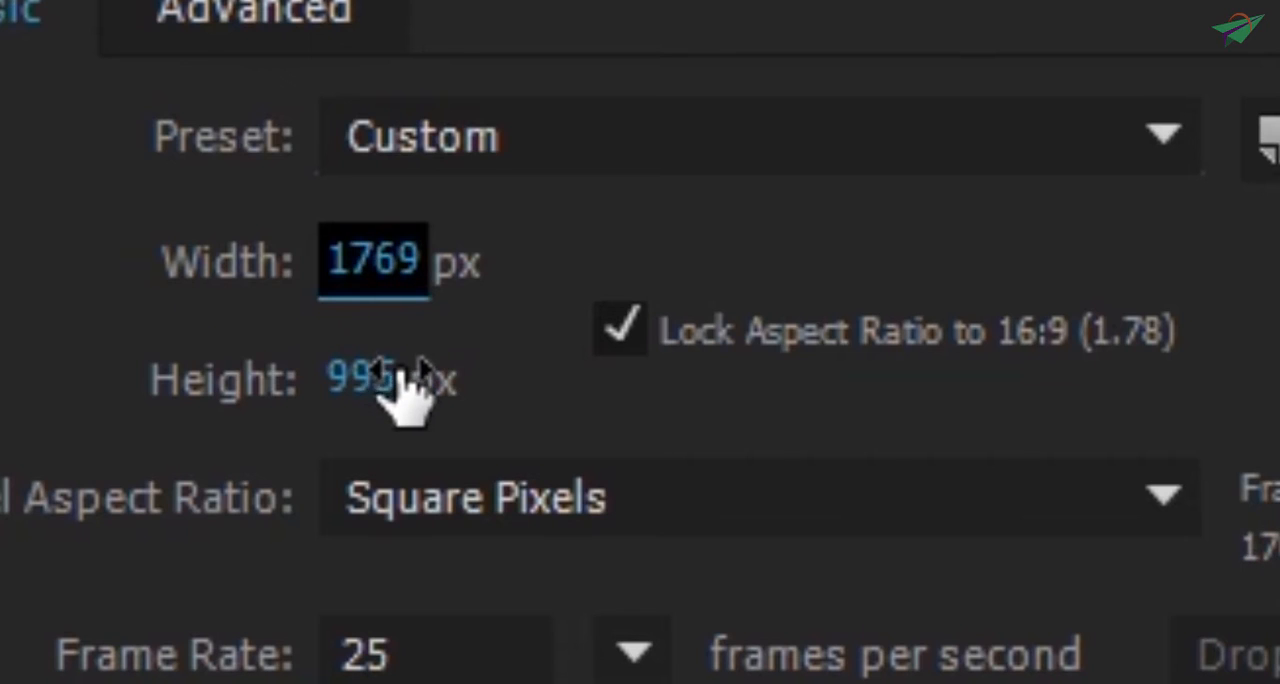
left_click_drag(408, 391, 0, 410)
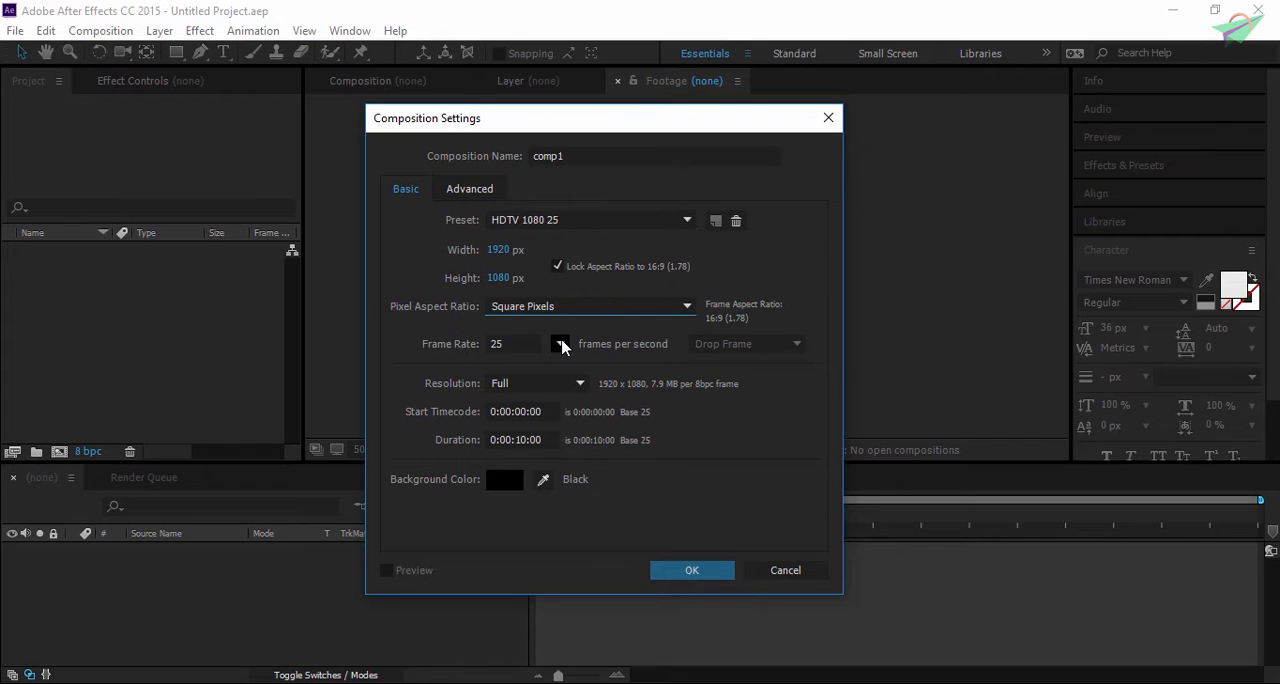
- Choose a frame rate of 25 frames per second and keep the composition resolution at Full
left_click(561, 345)
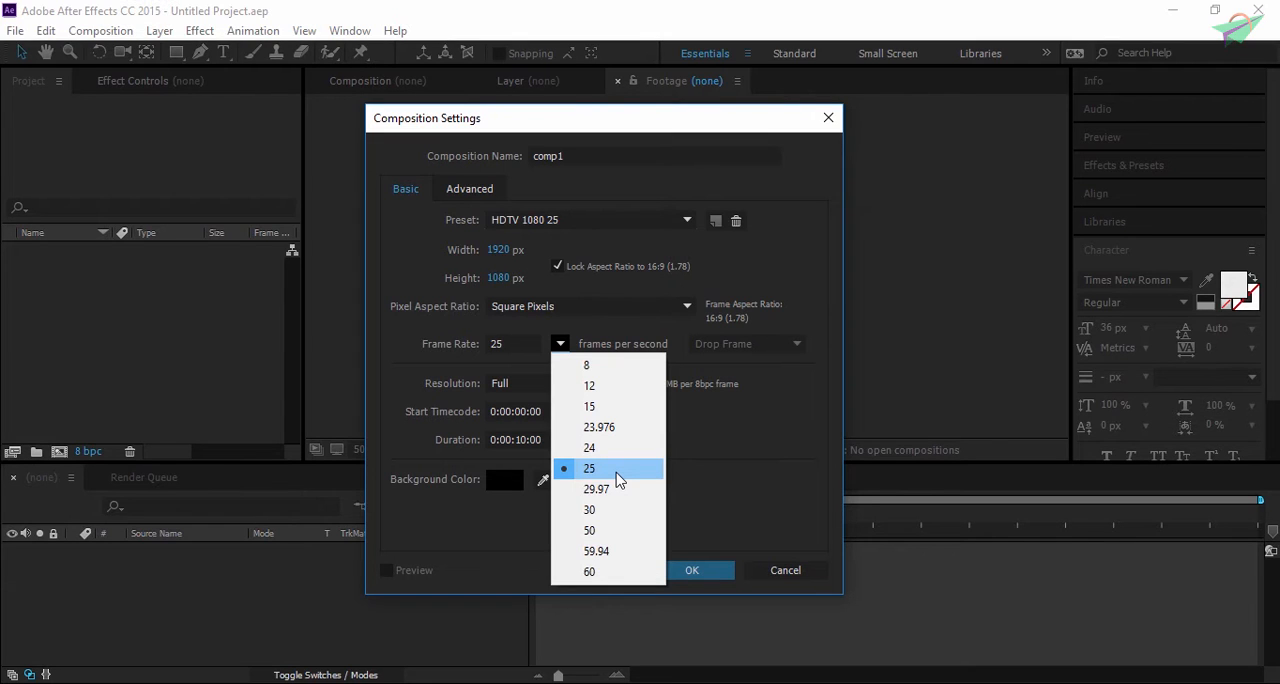
left_click(617, 480)
left_click(535, 383)
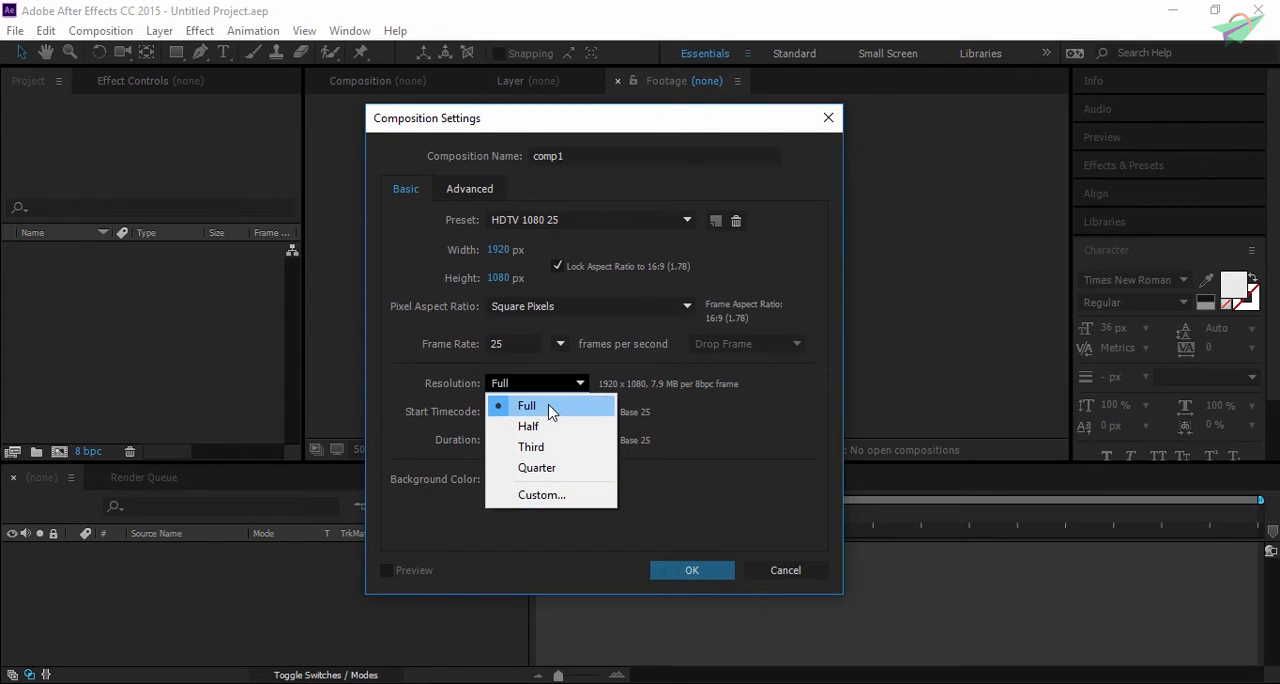
left_click(670, 404)
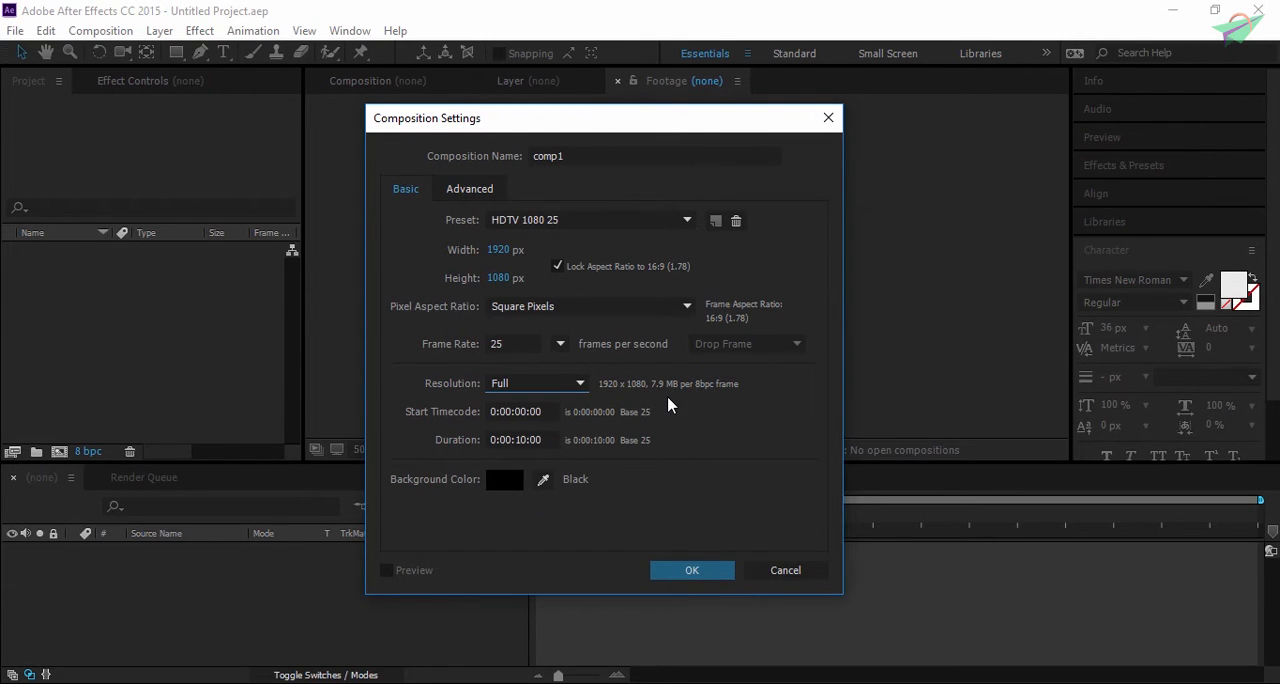
left_click_drag(518, 122, 757, 100)
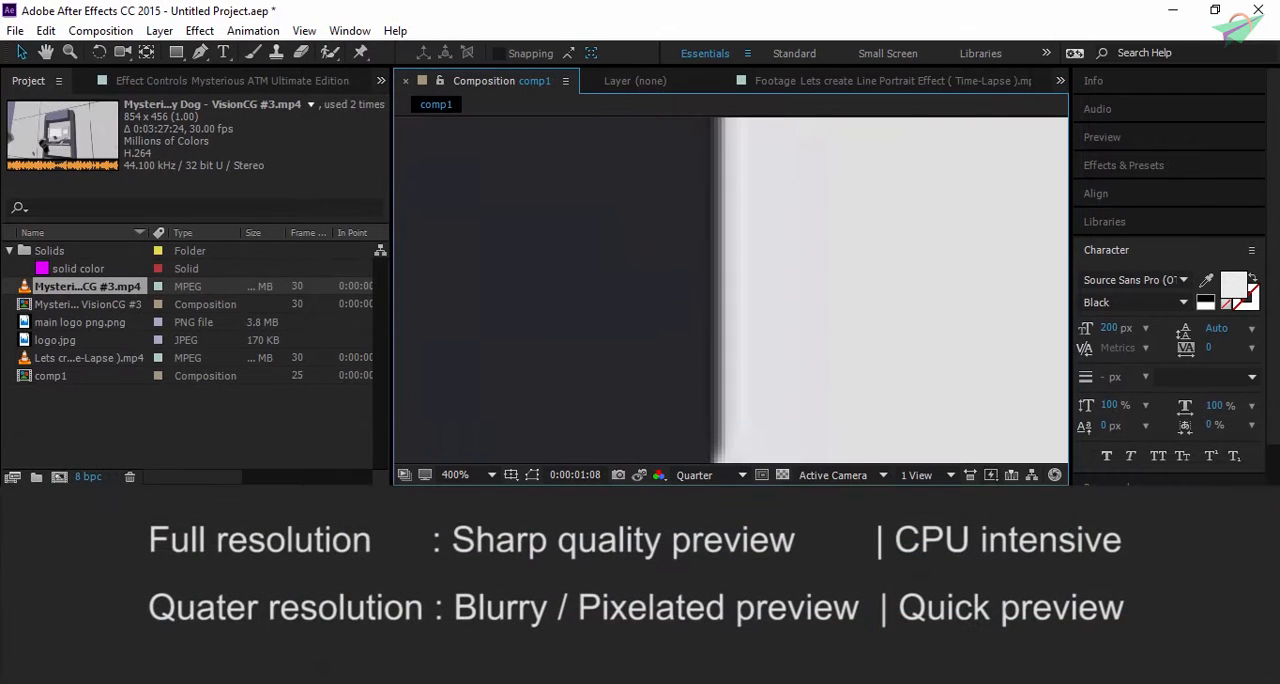
- Examine the edges and pixelation of the comp1 preview at Quarter resolution at different magnifications, and review the available preview resolutions
scroll(735, 409, "down", 1)
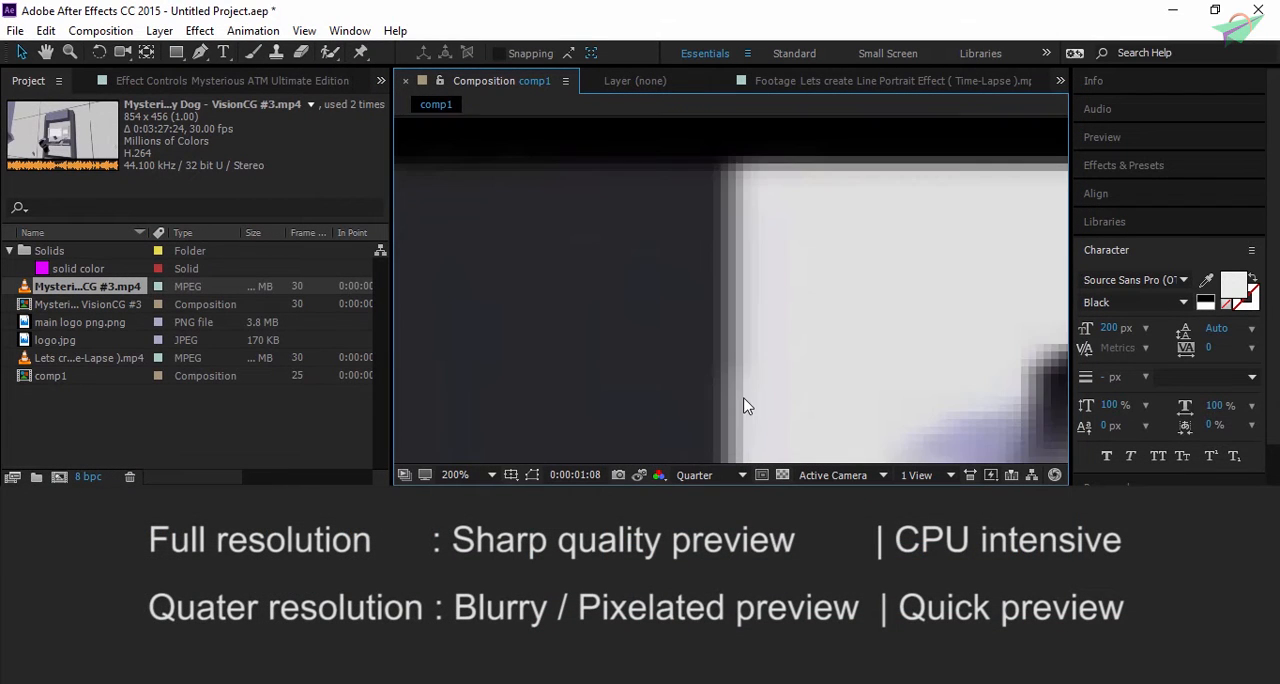
key("space")
left_click_drag(848, 416, 762, 221)
left_click_drag(975, 297, 637, 340)
scroll(827, 291, "down", 1)
key("space")
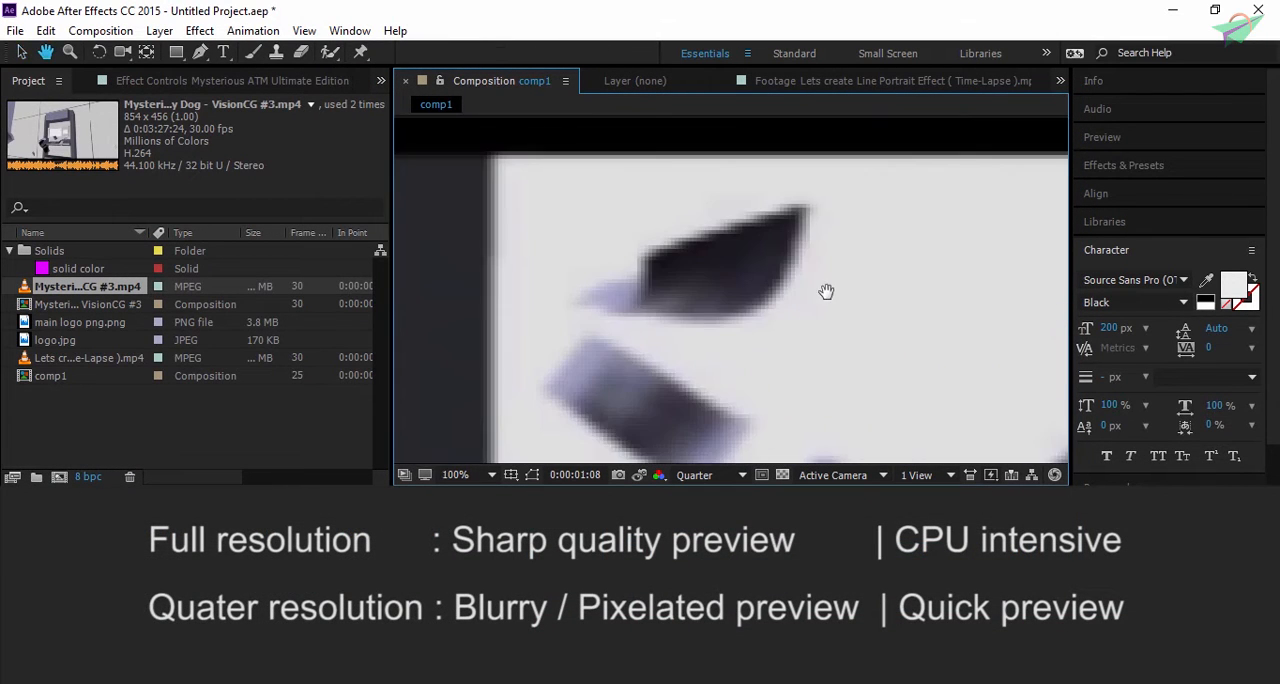
left_click_drag(773, 353, 783, 221)
left_click_drag(866, 349, 725, 143)
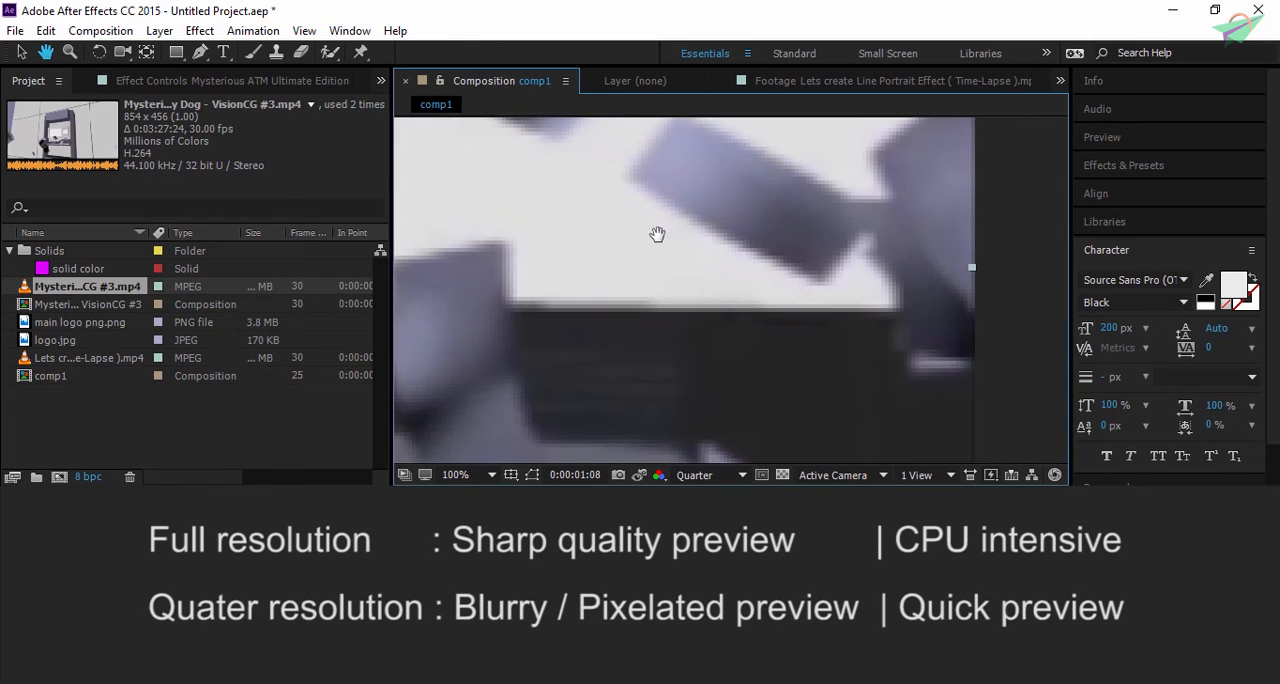
left_click_drag(456, 277, 566, 323)
scroll(549, 329, "up", 2)
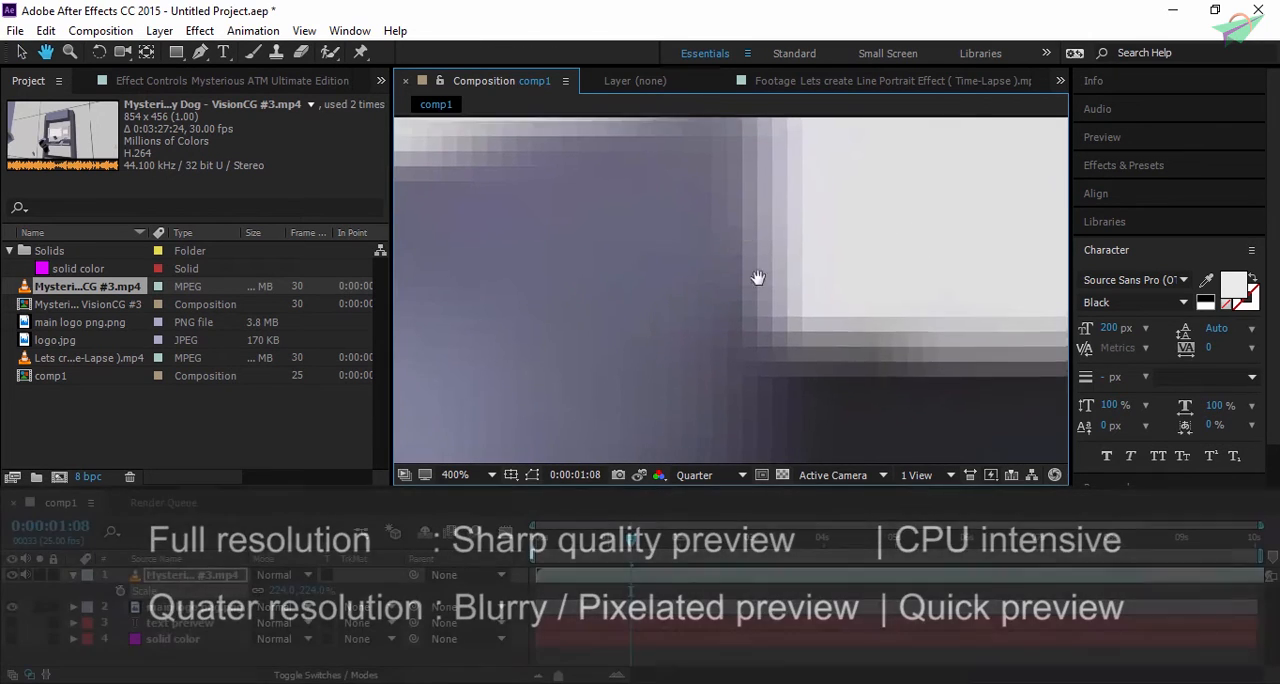
left_click(719, 477)
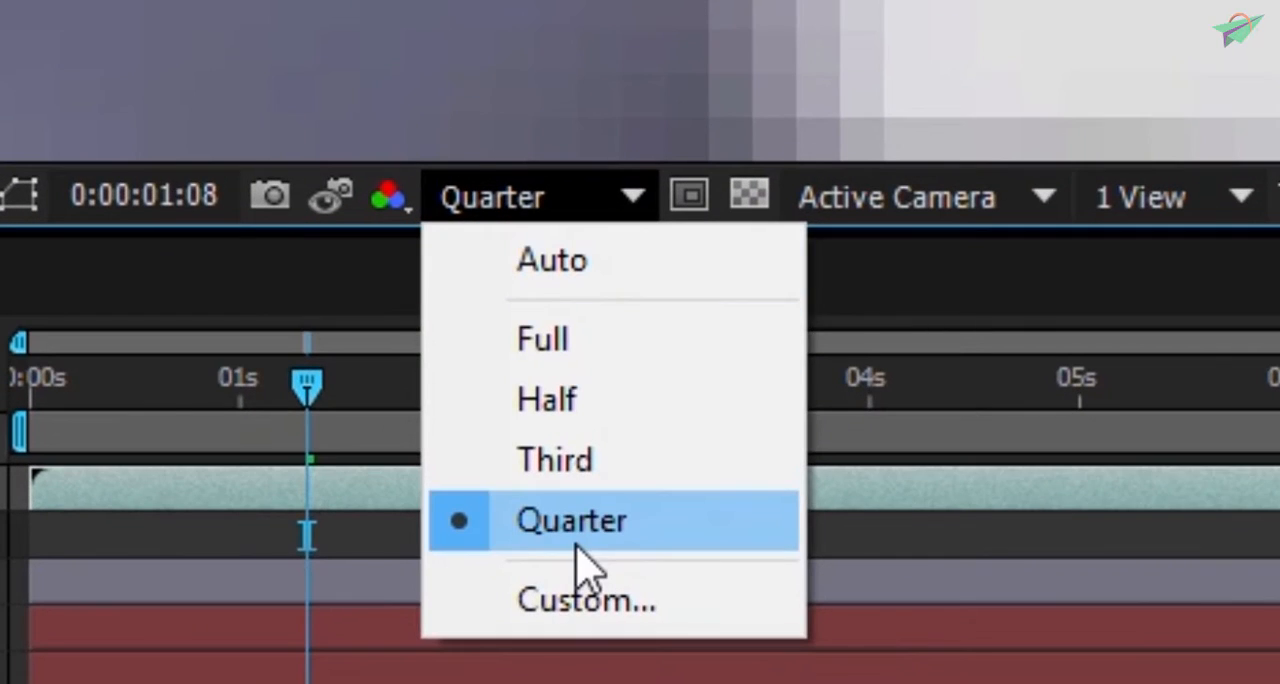
left_click(876, 22)
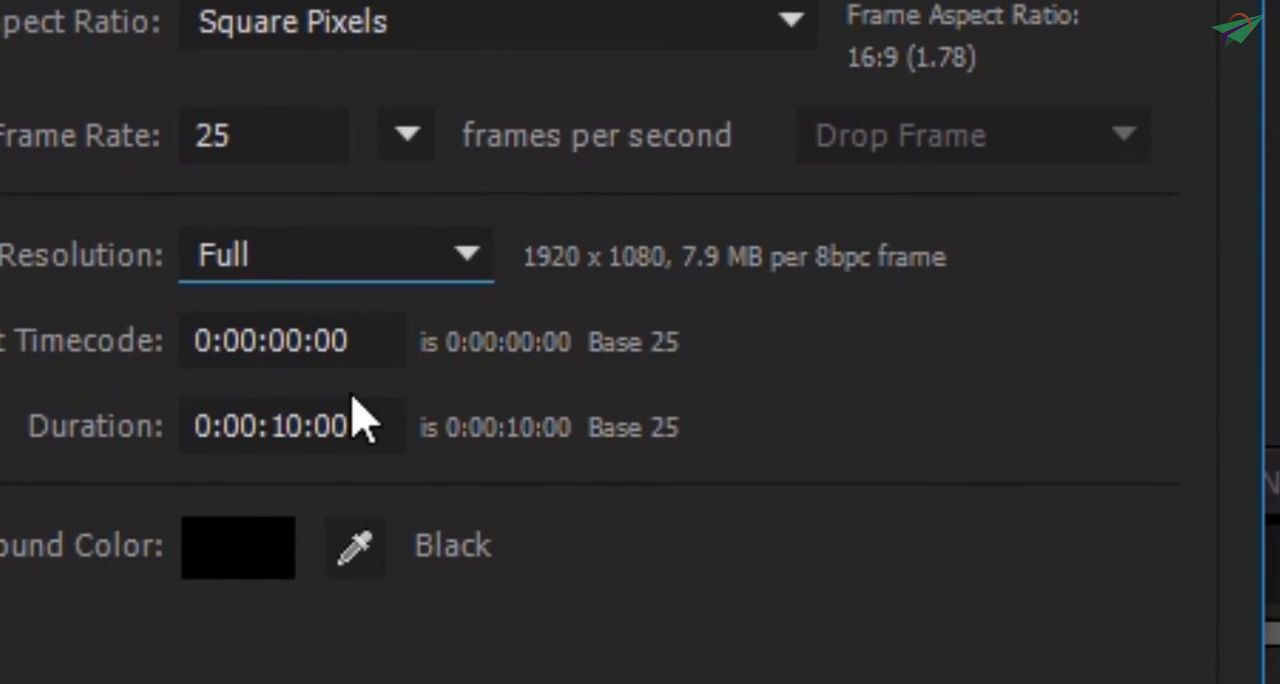
- Examine the duration and start timecode fields of comp1, going through their hours, minutes, seconds and frames segments
left_click(292, 412)
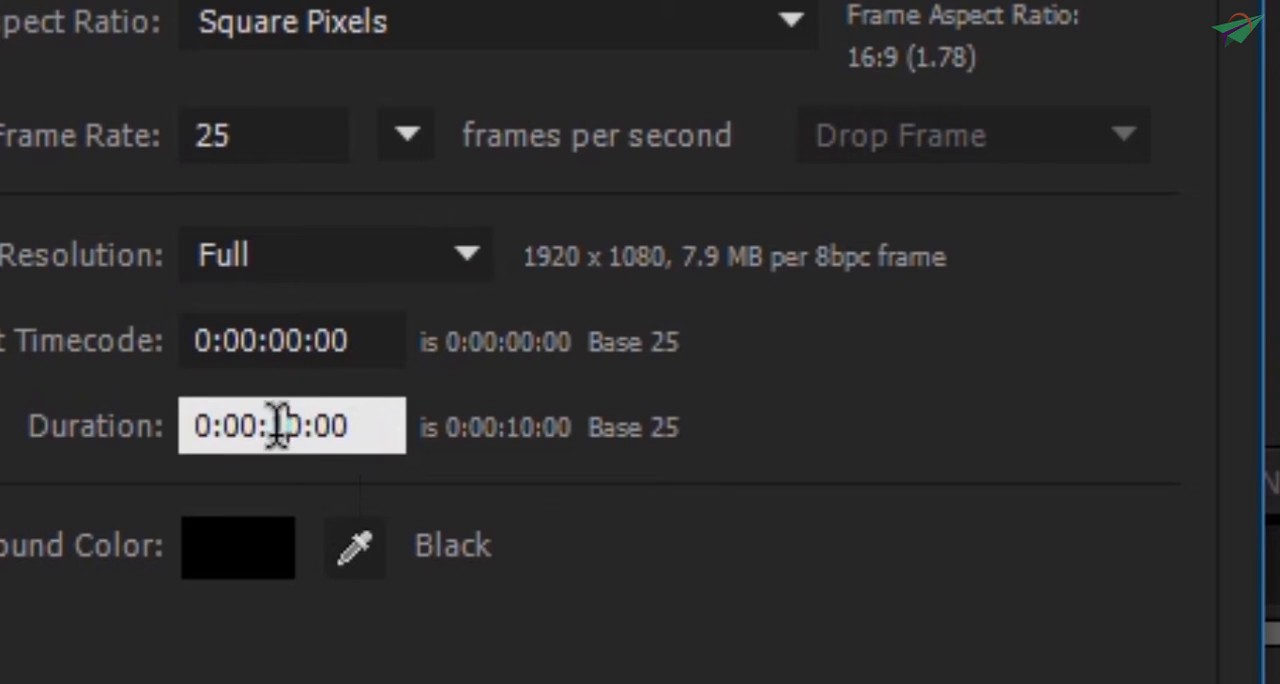
left_click_drag(315, 426, 273, 426)
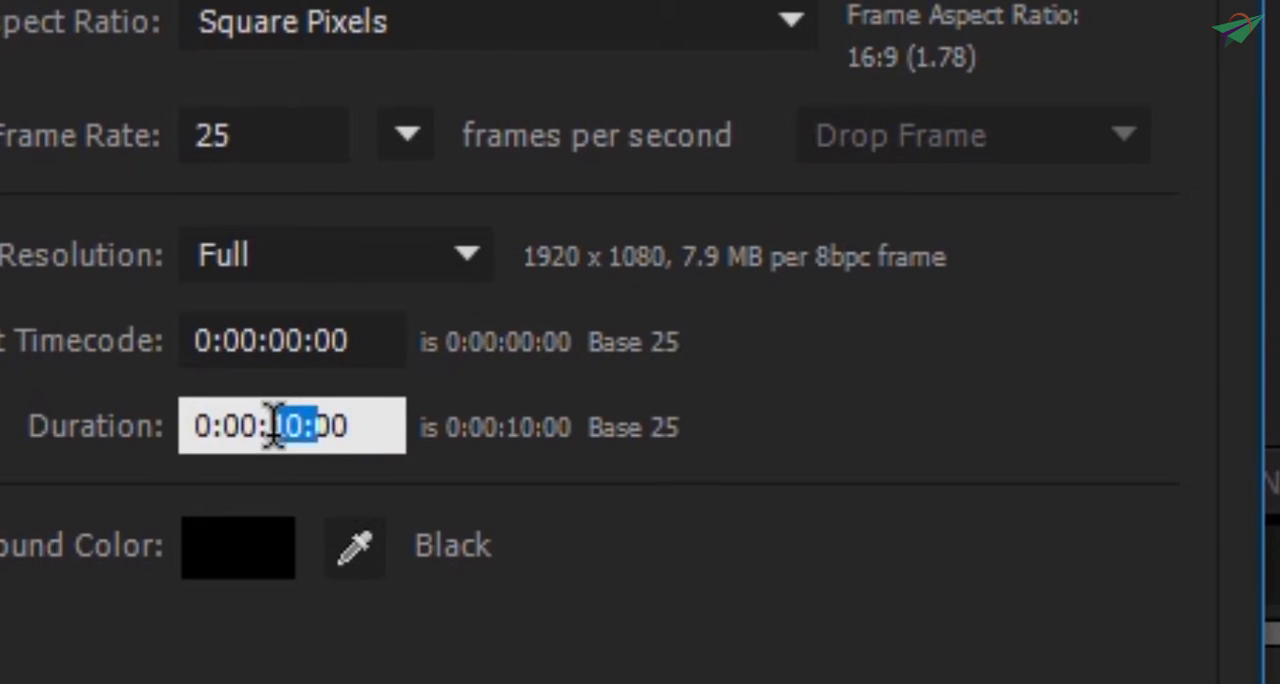
left_click(379, 417)
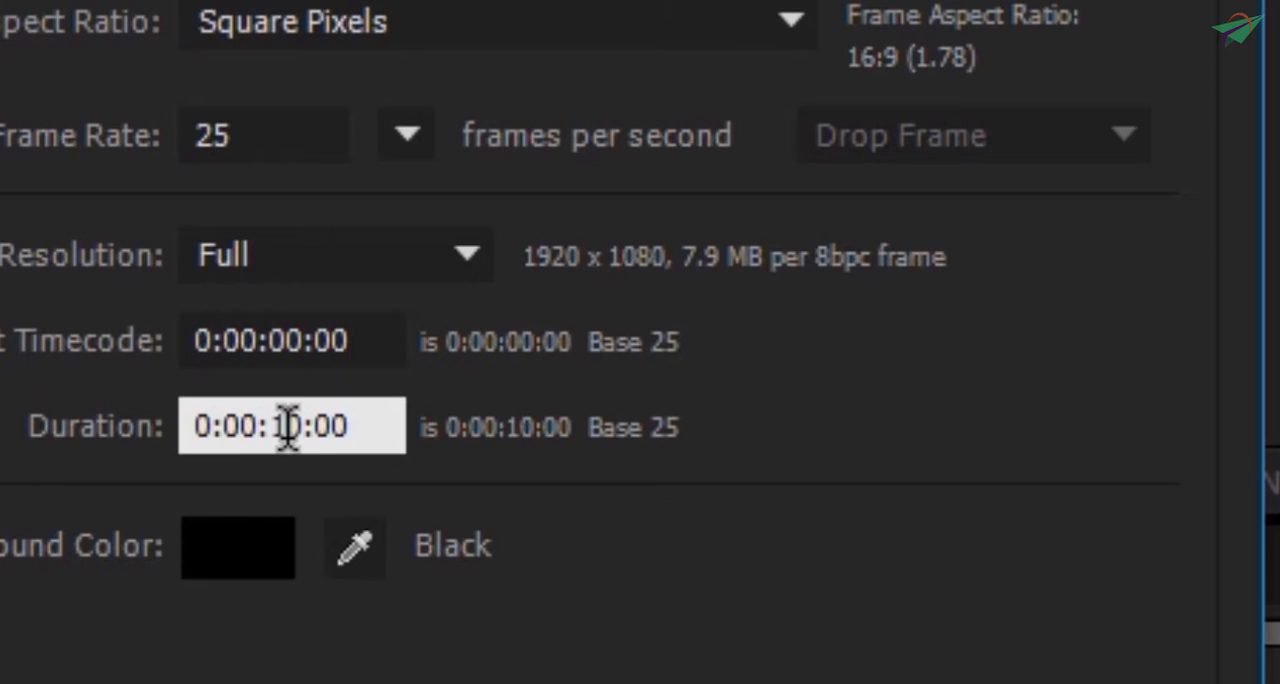
left_click_drag(288, 428, 308, 426)
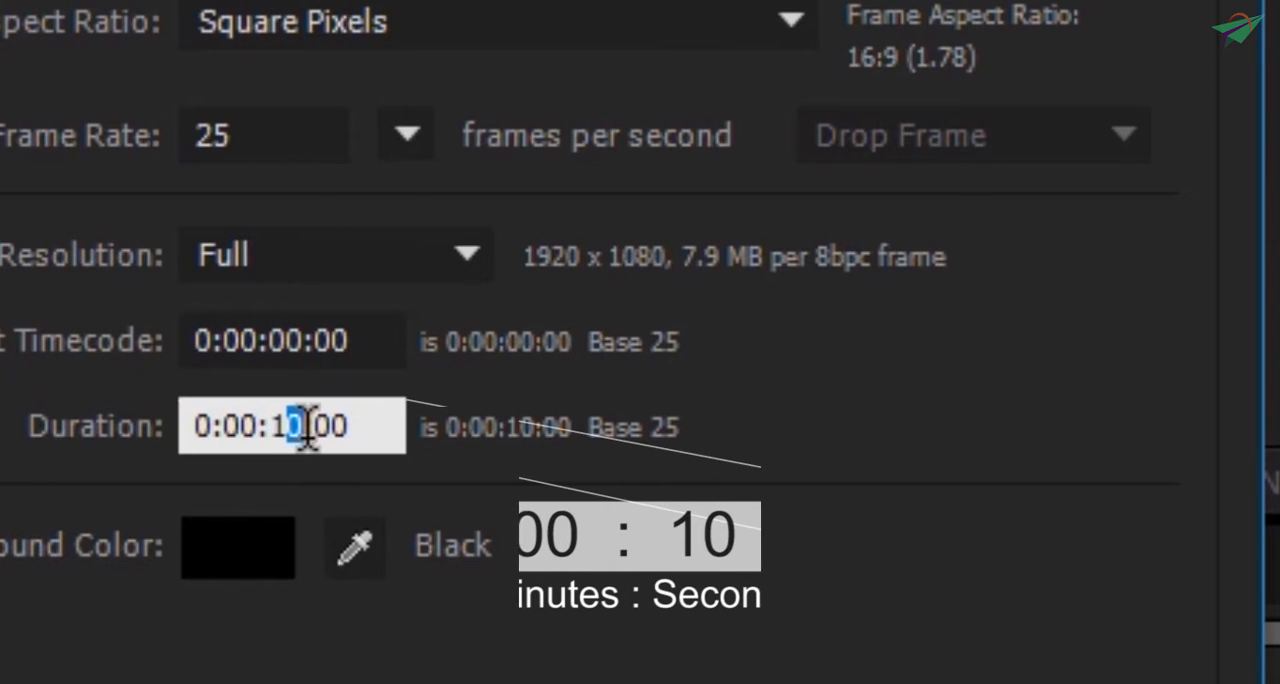
left_click(388, 426)
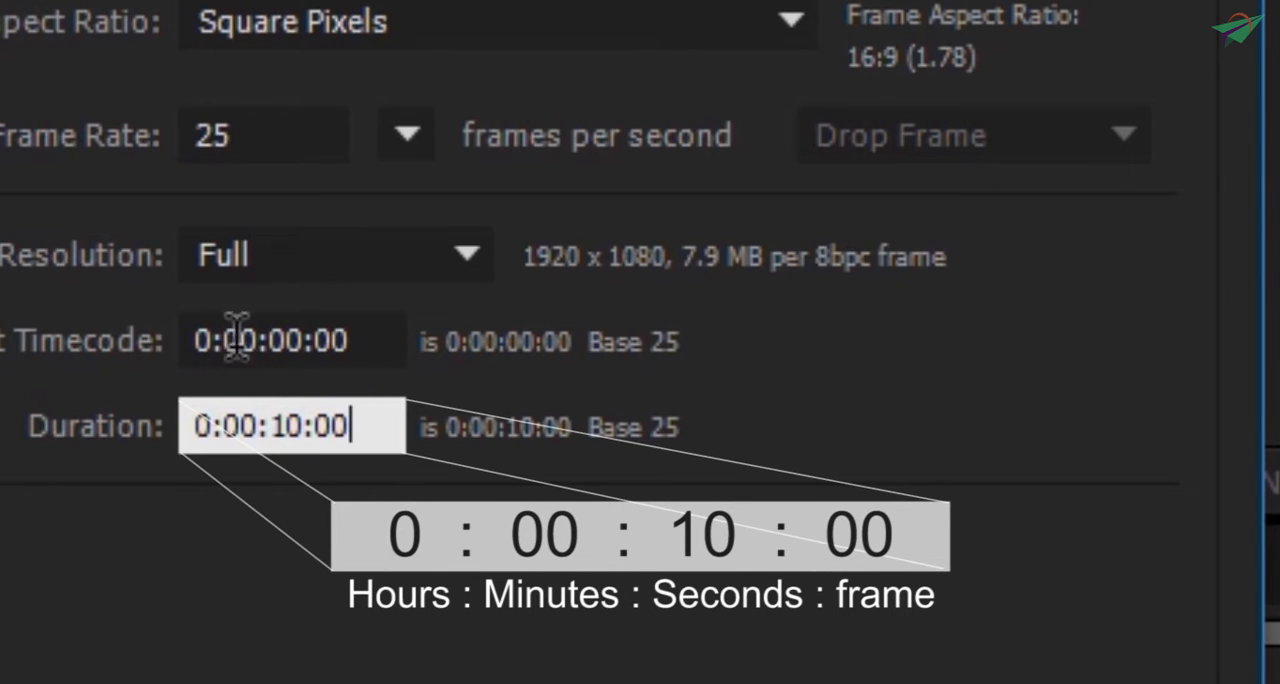
left_click(354, 338)
left_click(775, 510)
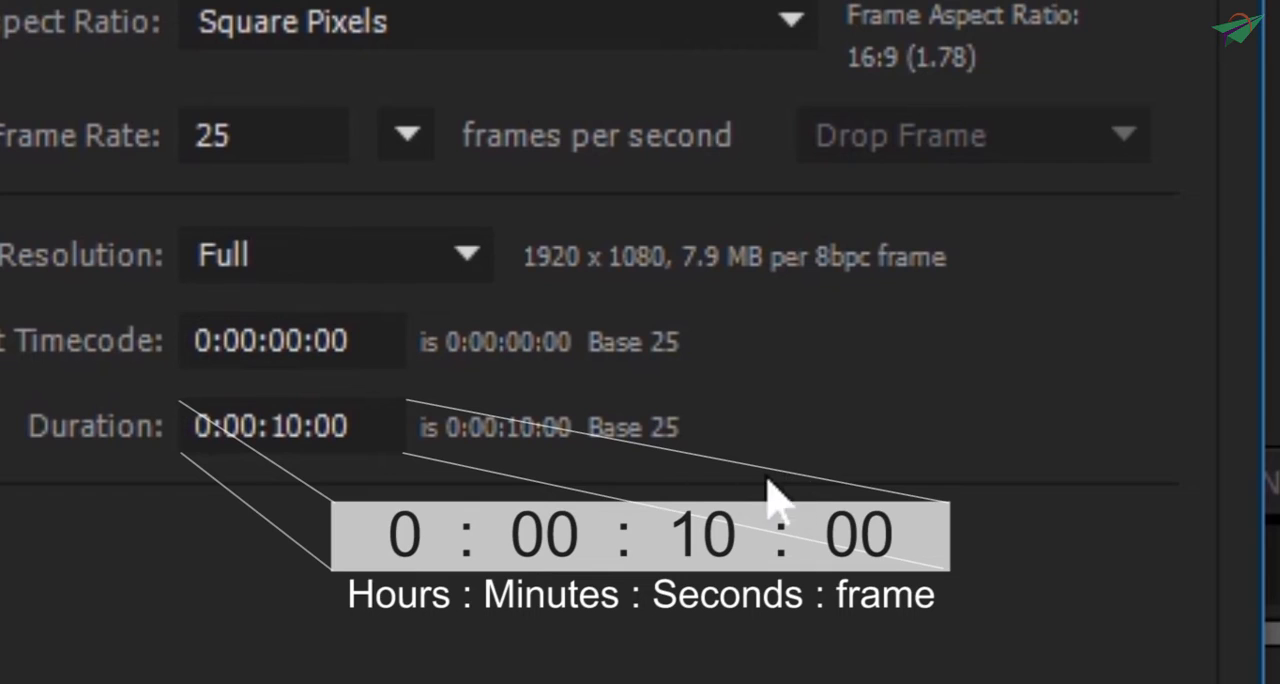
left_click(290, 338)
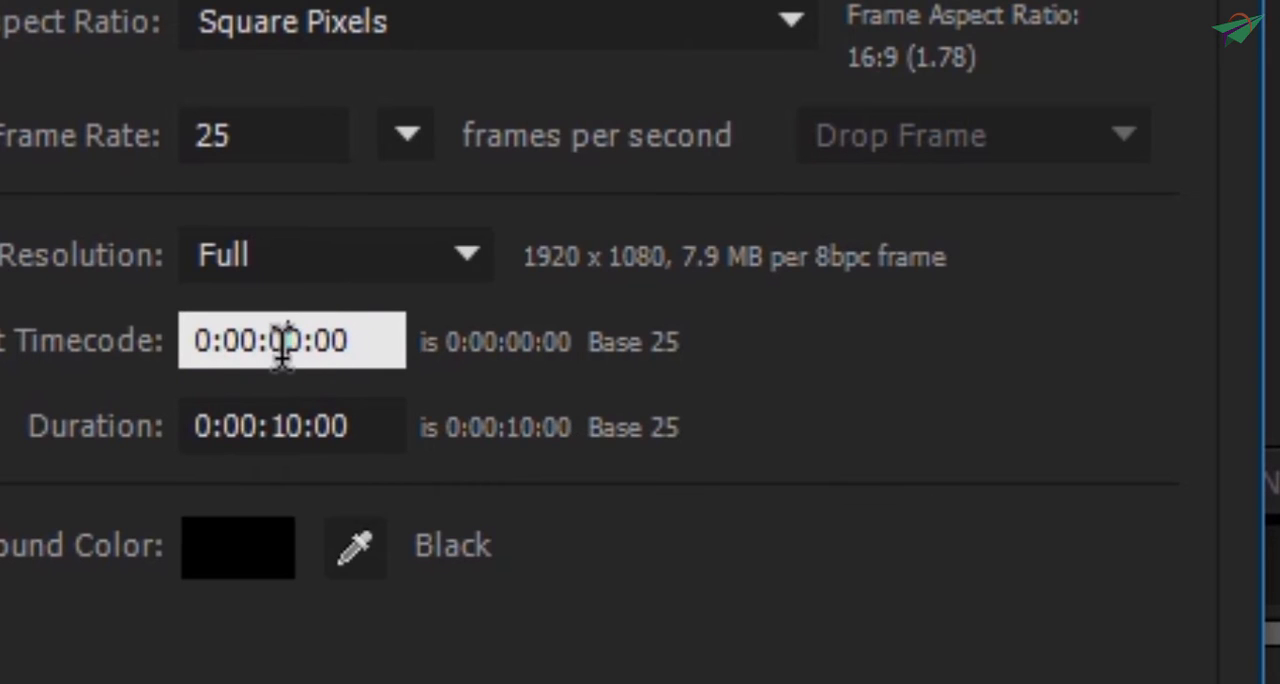
left_click(543, 362)
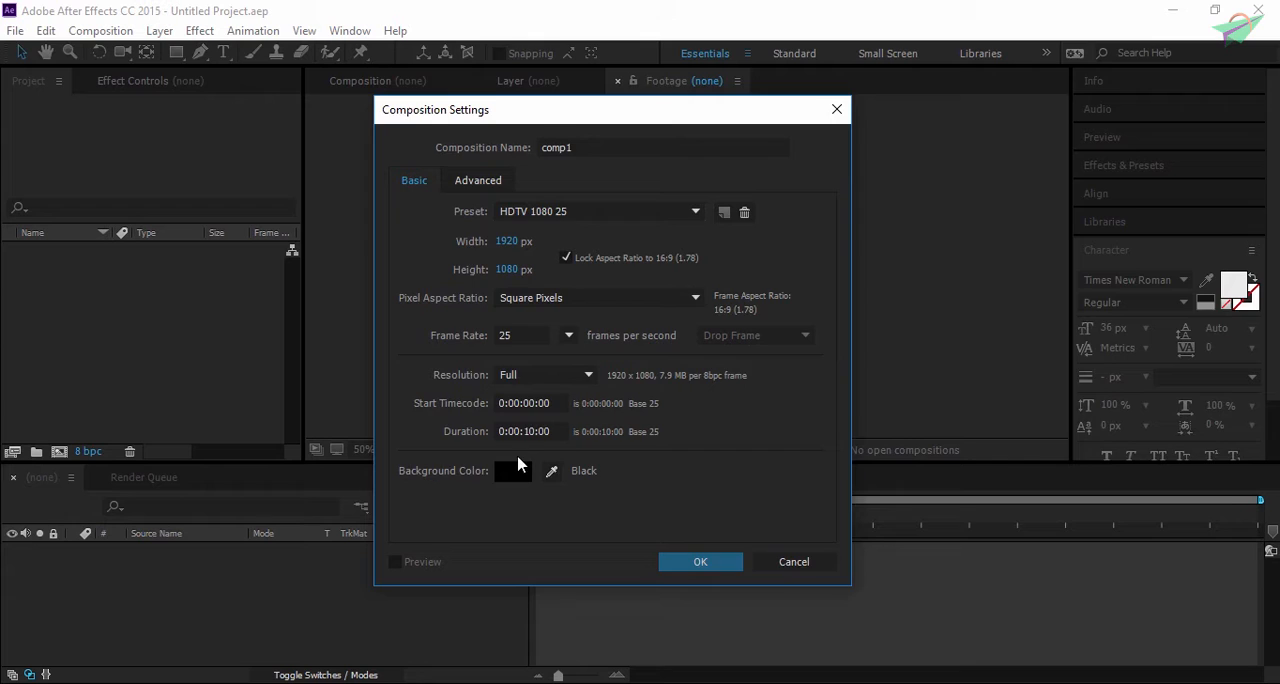
- Review the background color choices, keep the background black, and create the comp1 composition
left_click(513, 470)
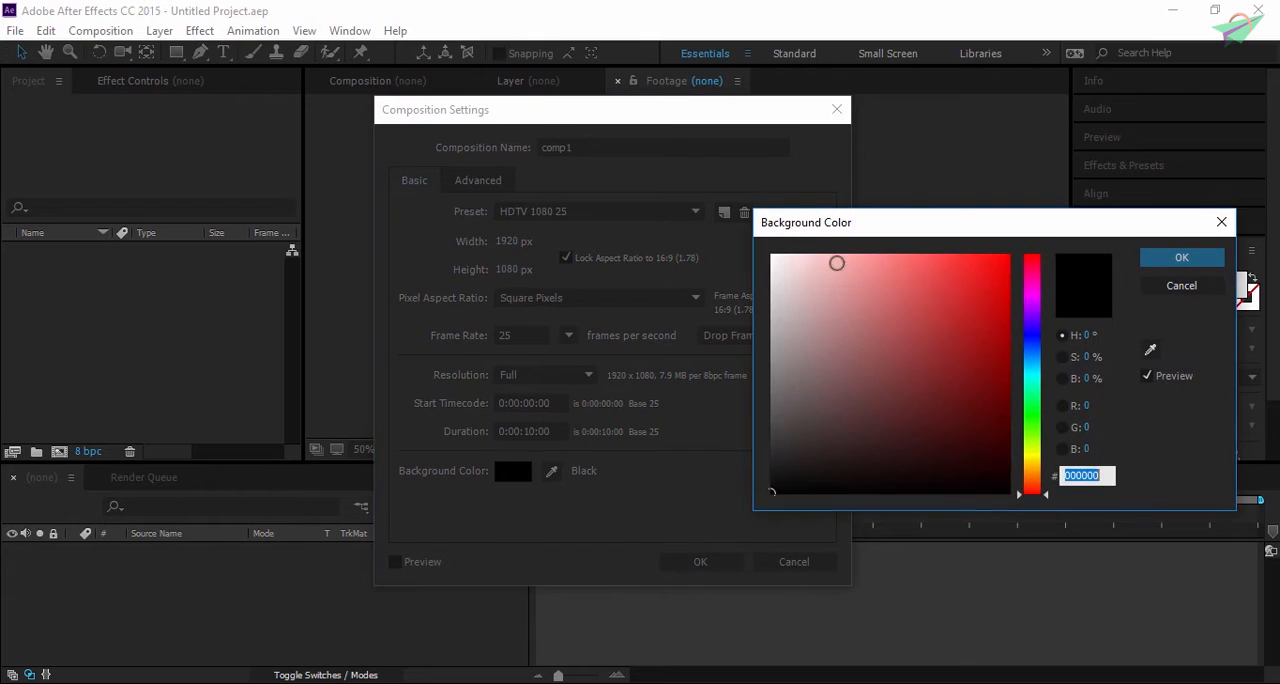
mouse_move(953, 335)
left_mouse_down()
mouse_move(971, 377)
mouse_move(958, 402)
mouse_move(963, 280)
mouse_move(991, 391)
mouse_move(966, 514)
mouse_move(892, 329)
mouse_move(740, 510)
left_mouse_up()
left_click(1182, 257)
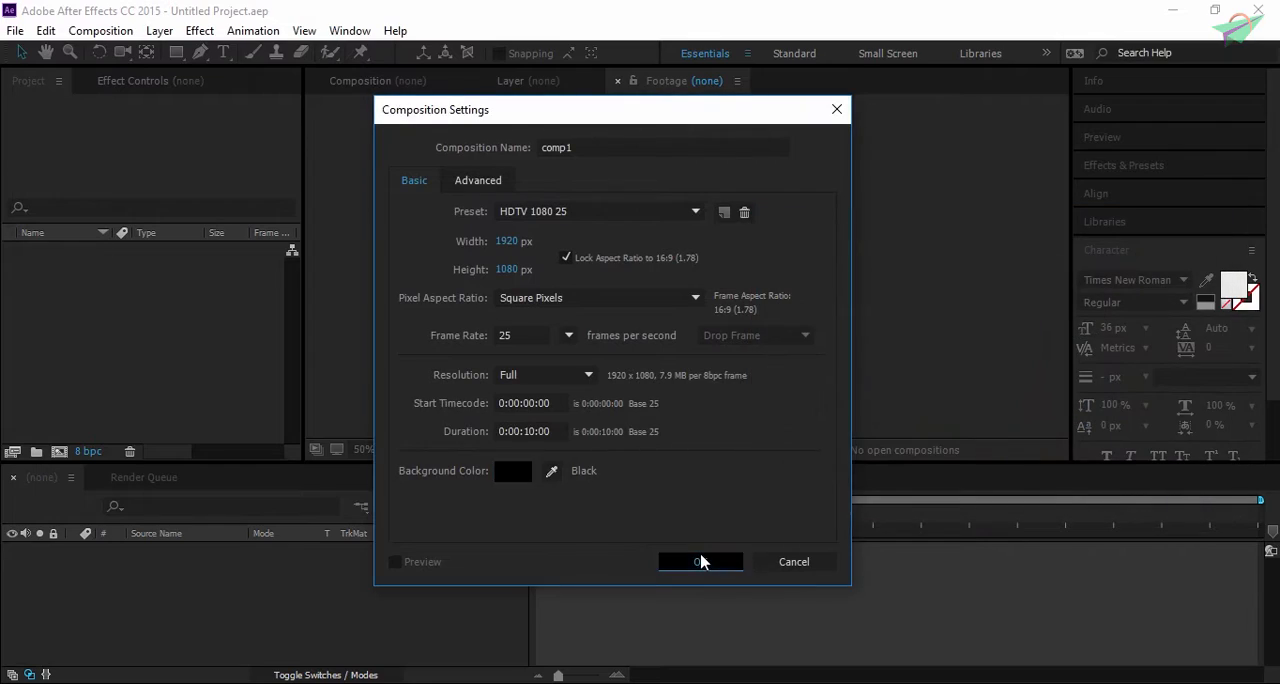
left_click(700, 562)
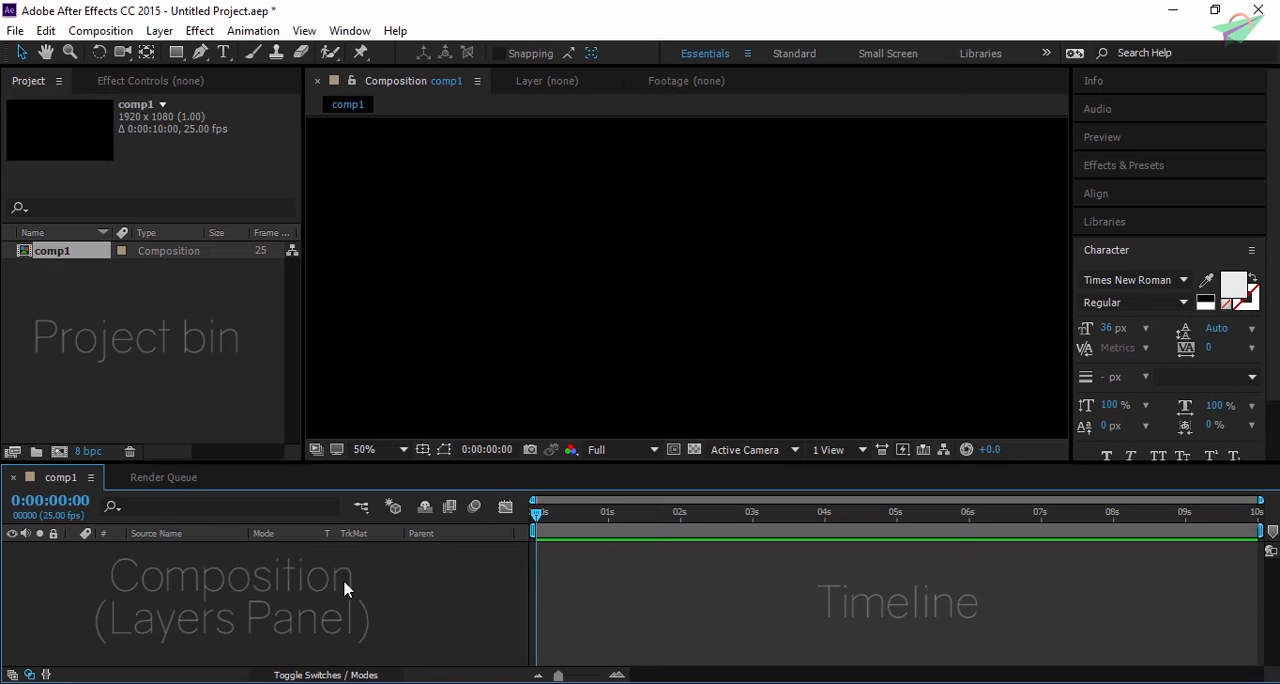
- Reopen the composition settings of comp1
left_click(100, 30)
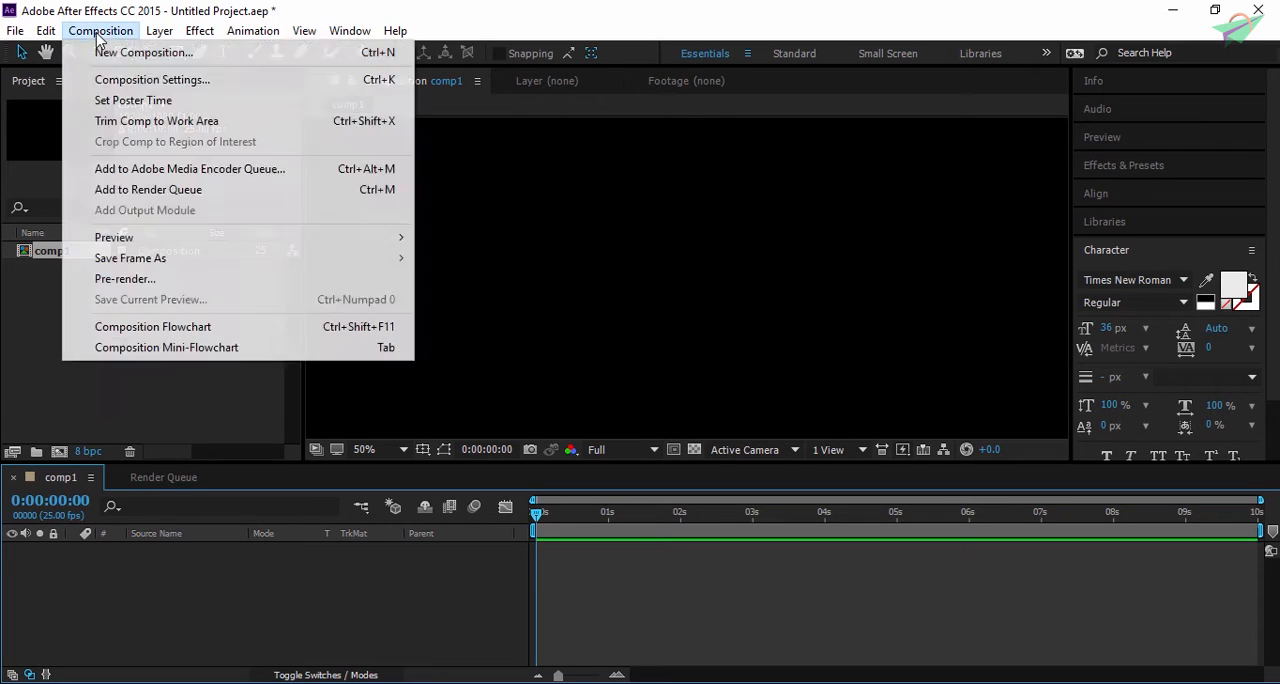
left_click(120, 80)
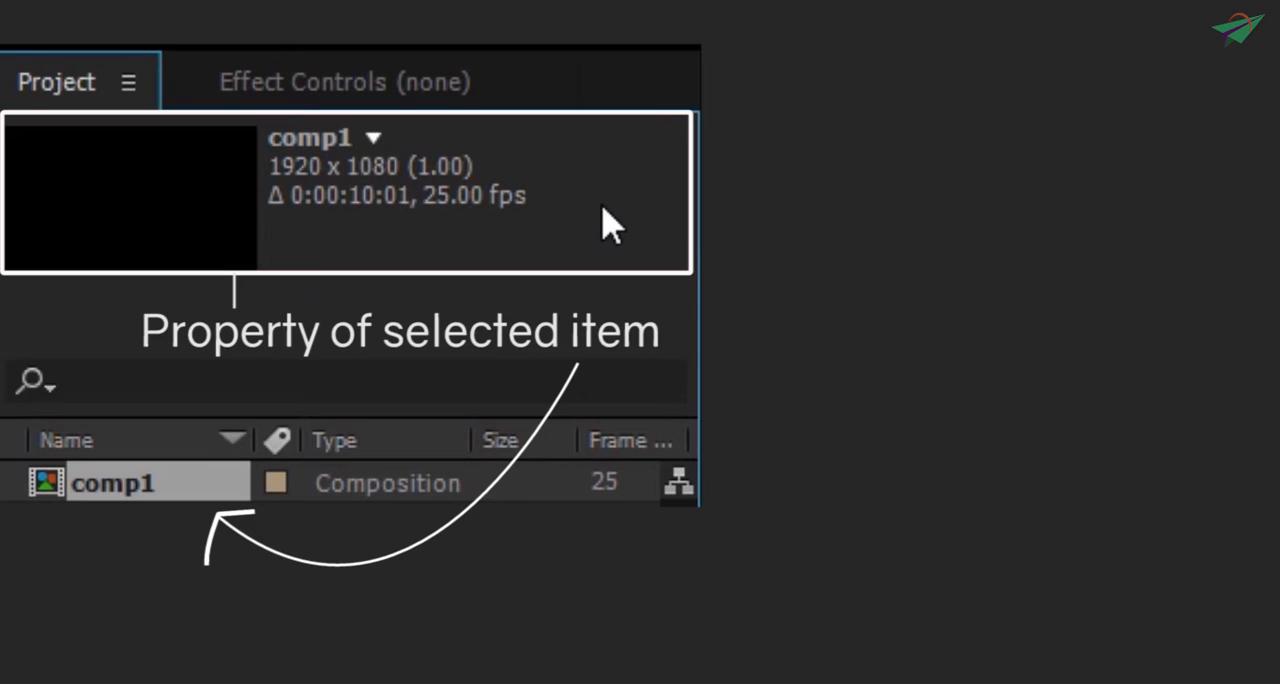
left_click(363, 680)
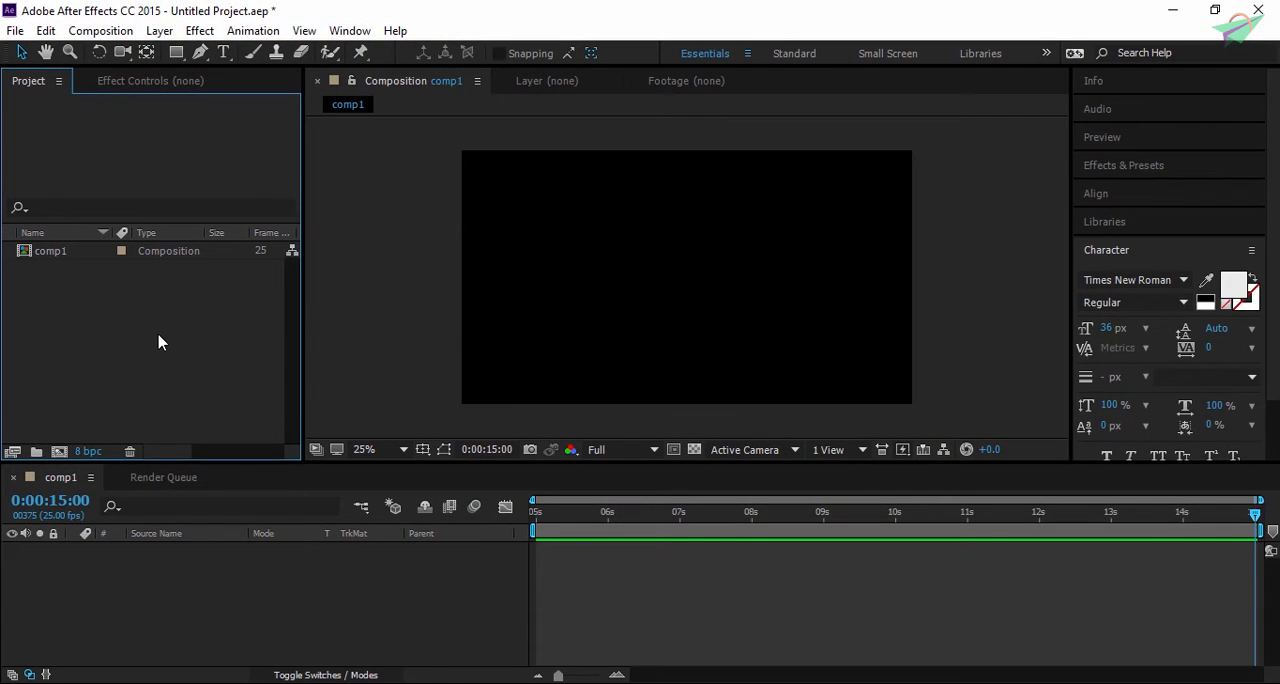
- Import the video "Lets create Line Portrait Effect ( Time-Lapse )" from the Tutorial folder into the project
double_click(158, 342)
left_click(266, 88)
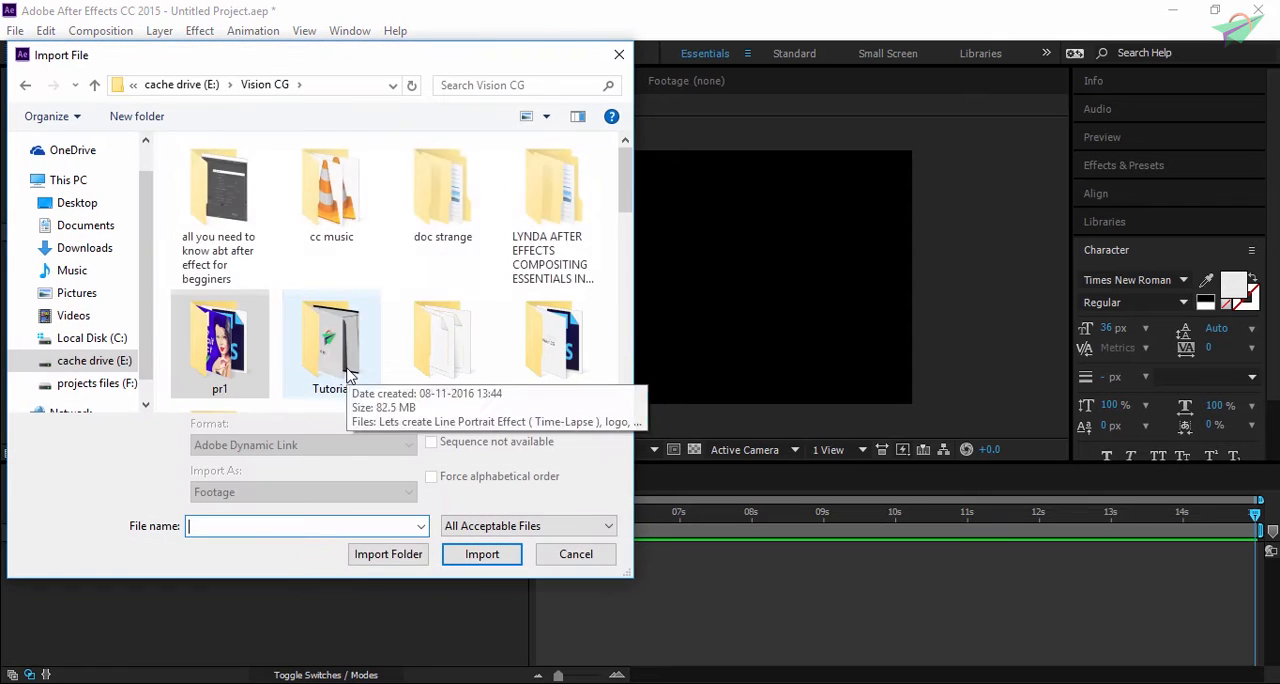
double_click(298, 350)
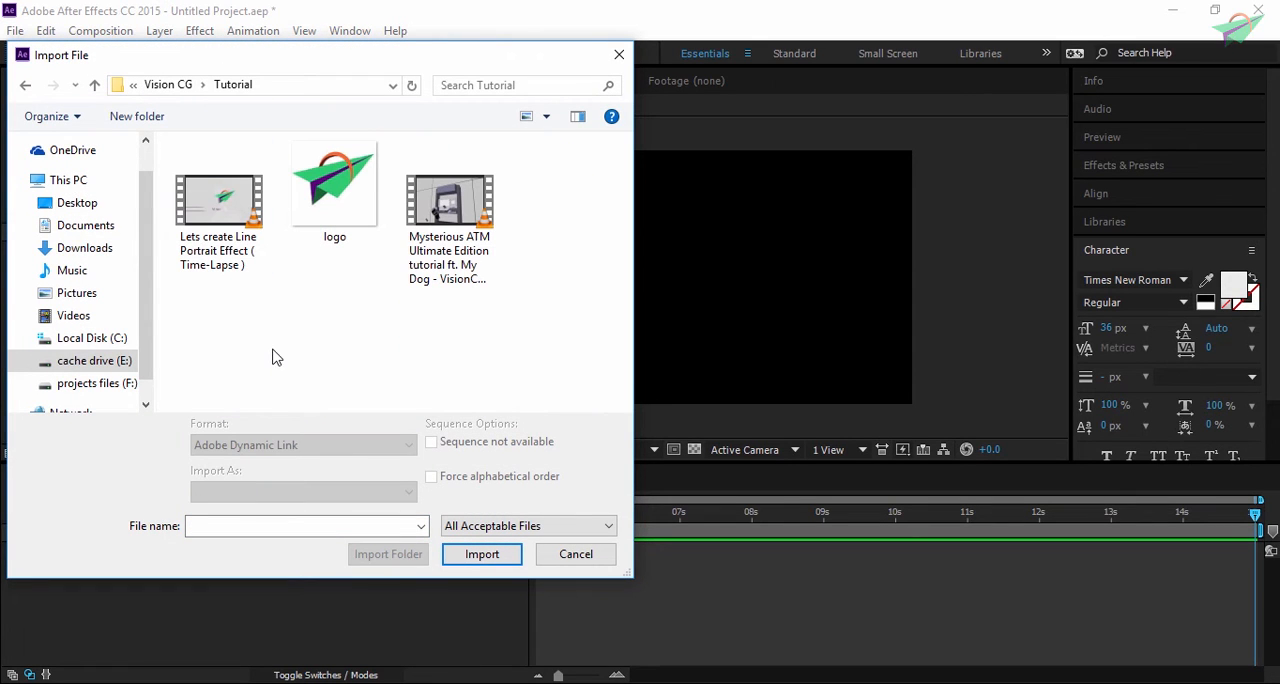
left_click(219, 210)
left_click(481, 554)
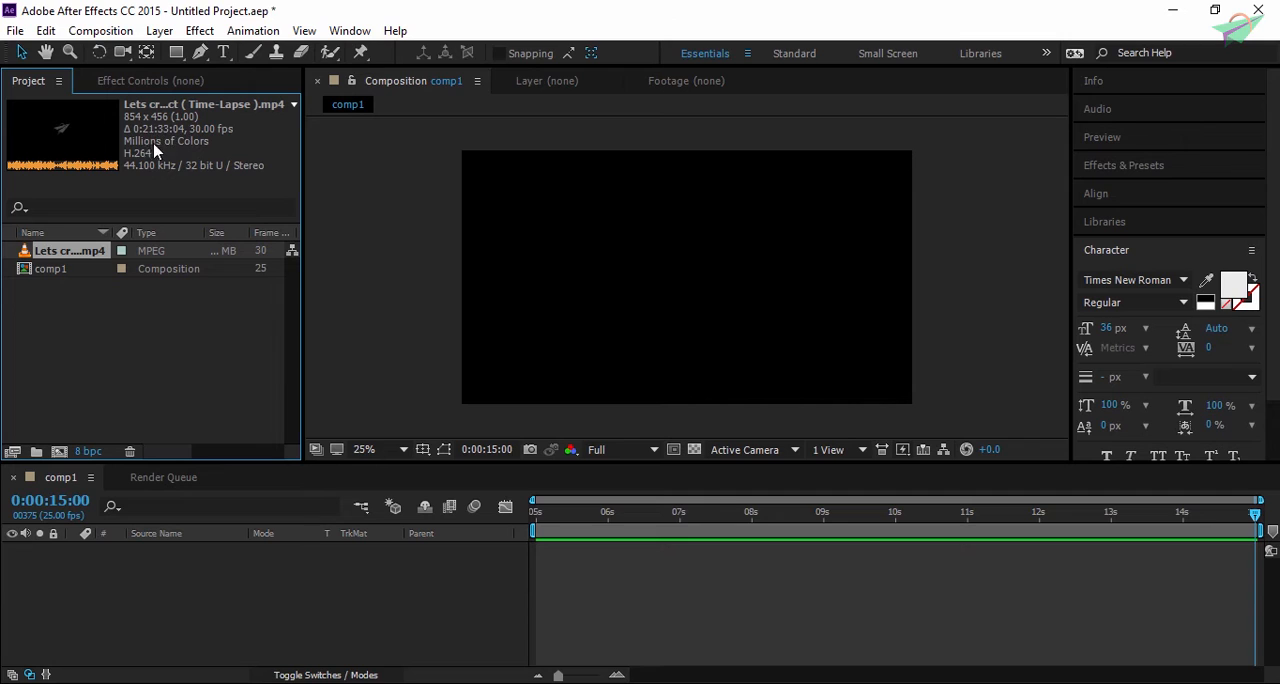
- Preview the imported Line Portrait Effect video as footage and return to the comp1 view with nothing selected in the project
double_click(80, 261)
key("space")
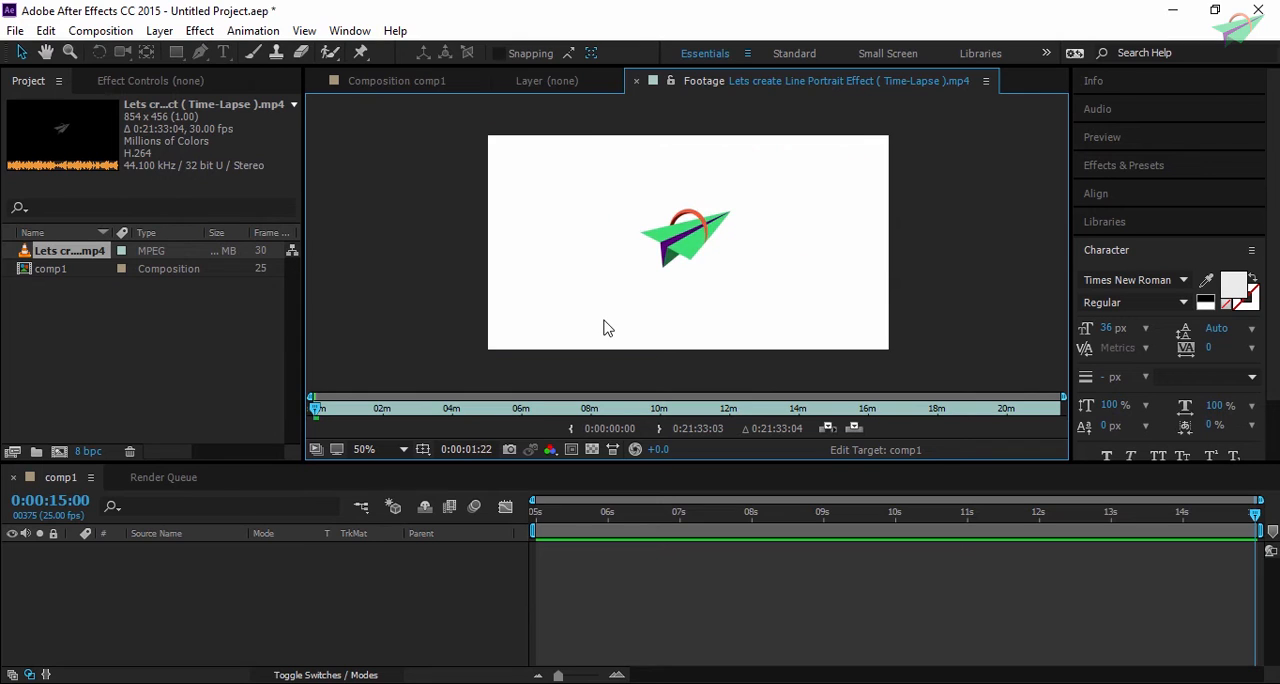
left_click(390, 82)
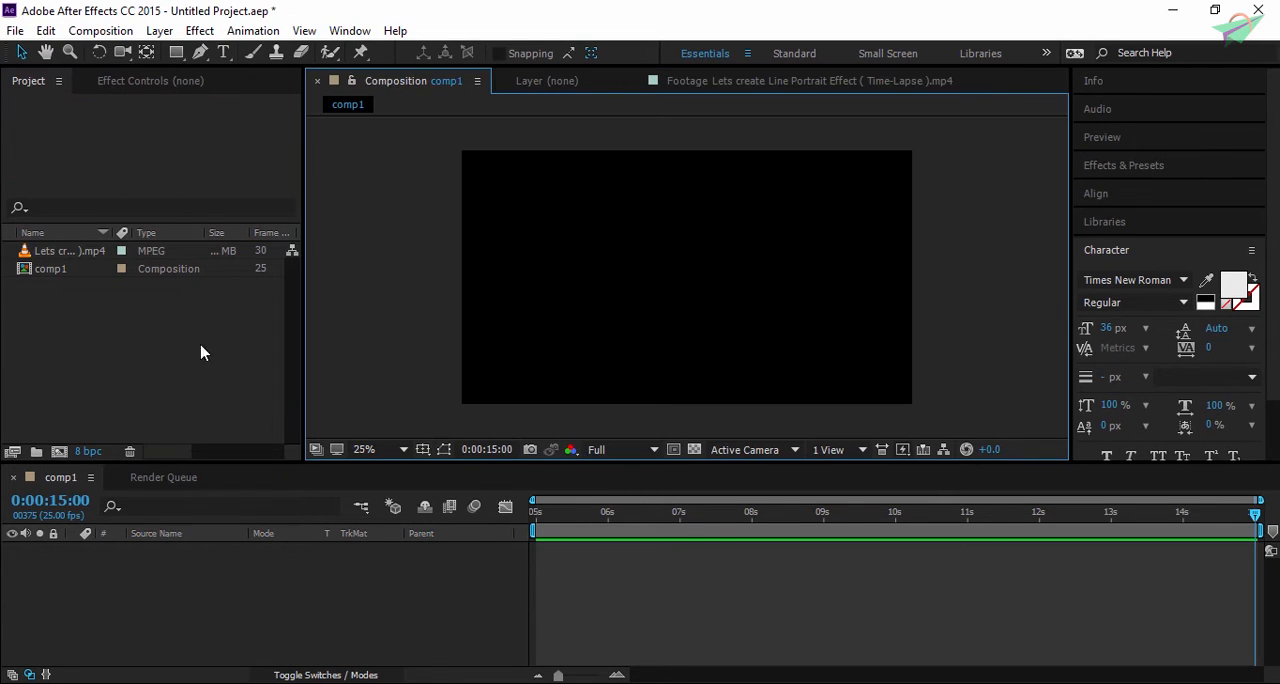
left_click(80, 280)
left_click(52, 258)
left_click(120, 345)
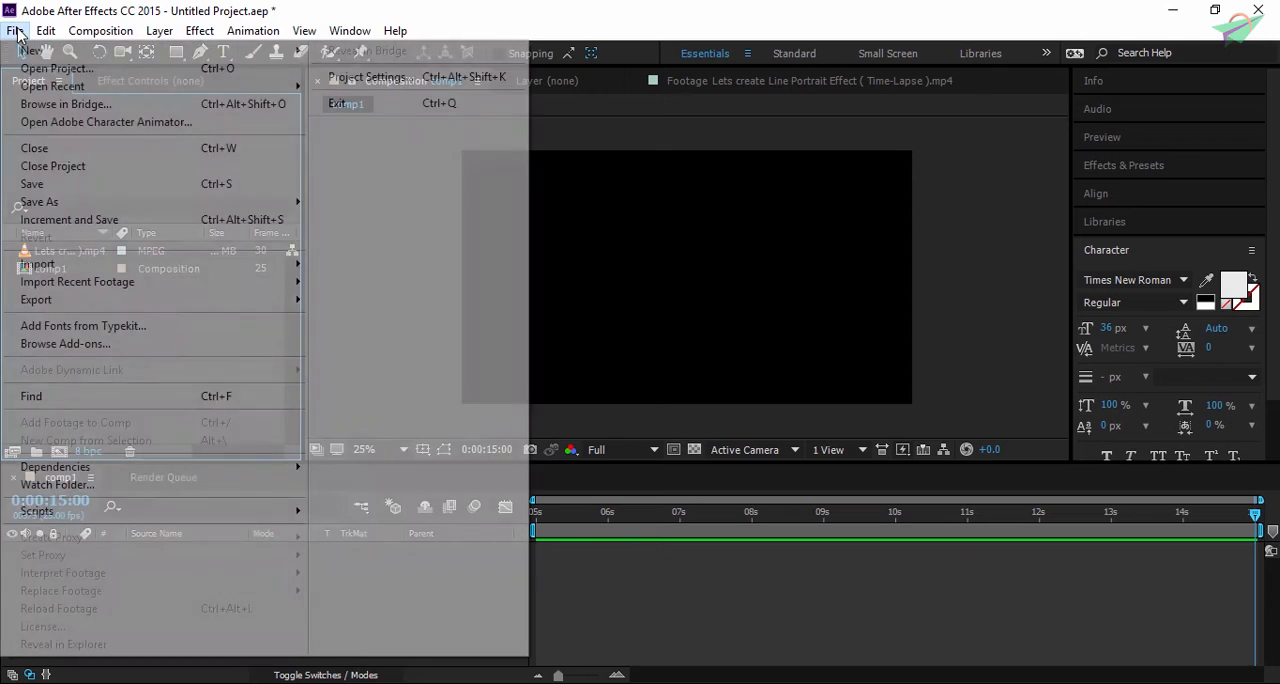
- Import the logo image and the Mysterious ATM Ultimate Edition tutorial video together from the Tutorial folder using Multiple Files import
left_click(15, 30)
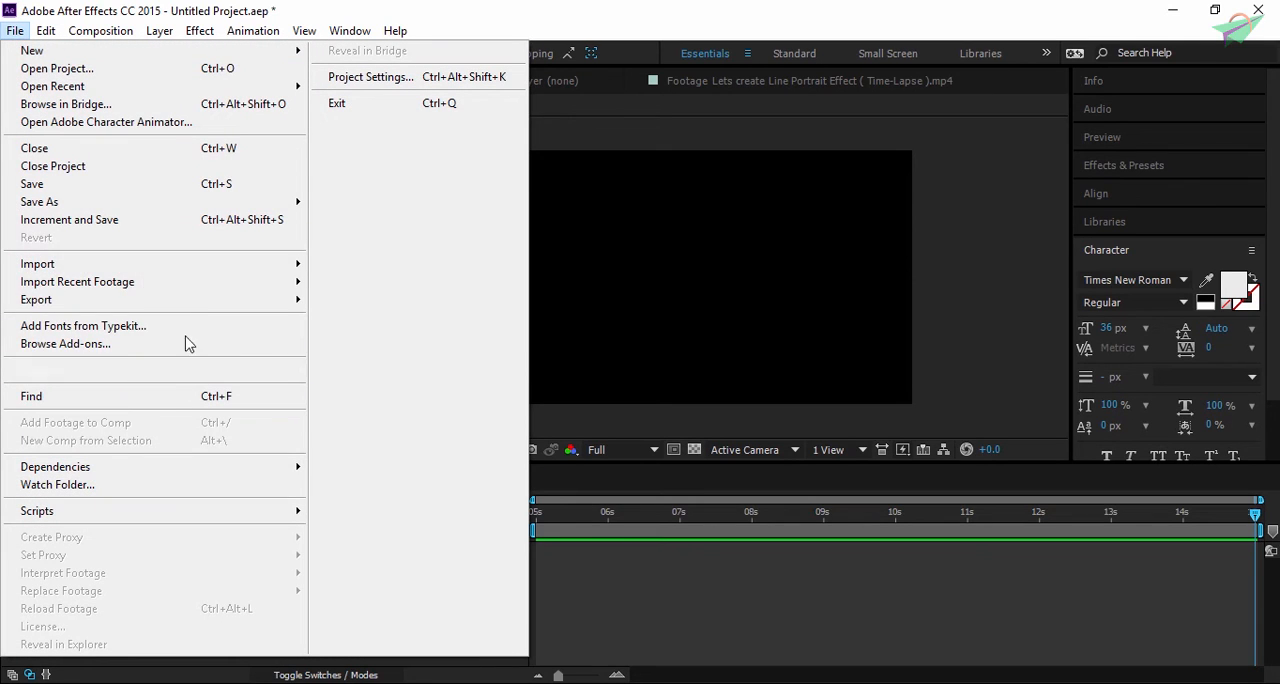
mouse_move(206, 266)
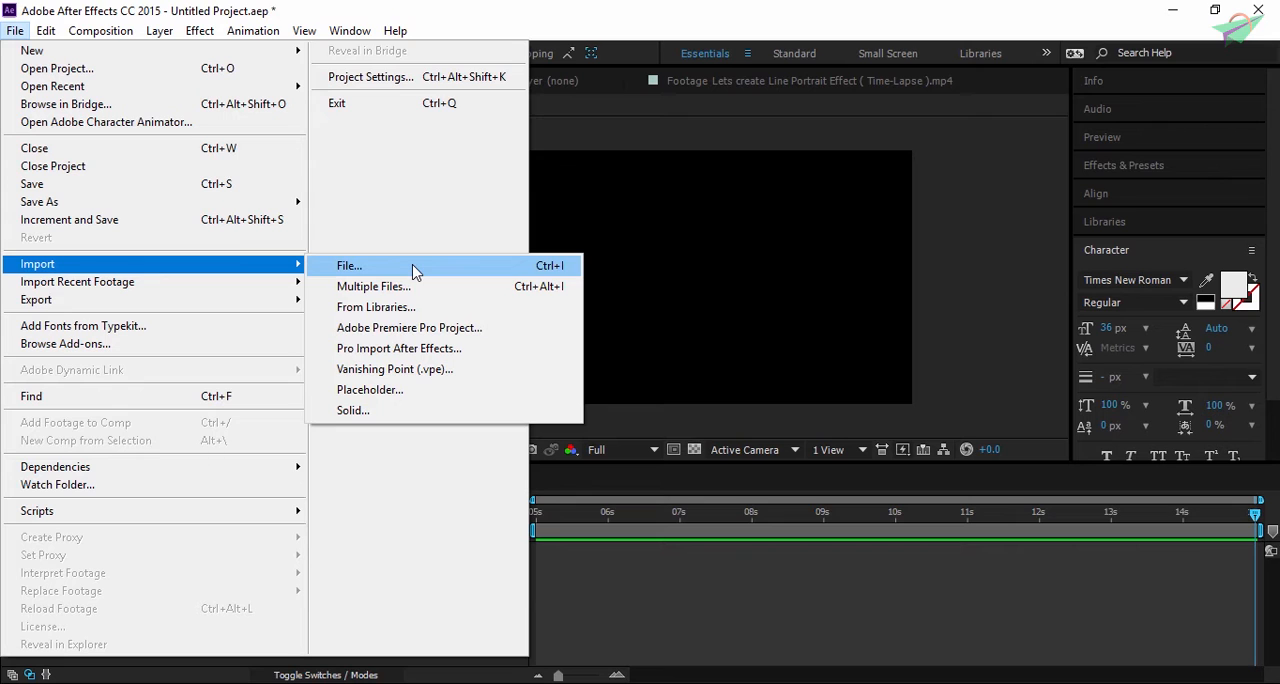
left_click(414, 286)
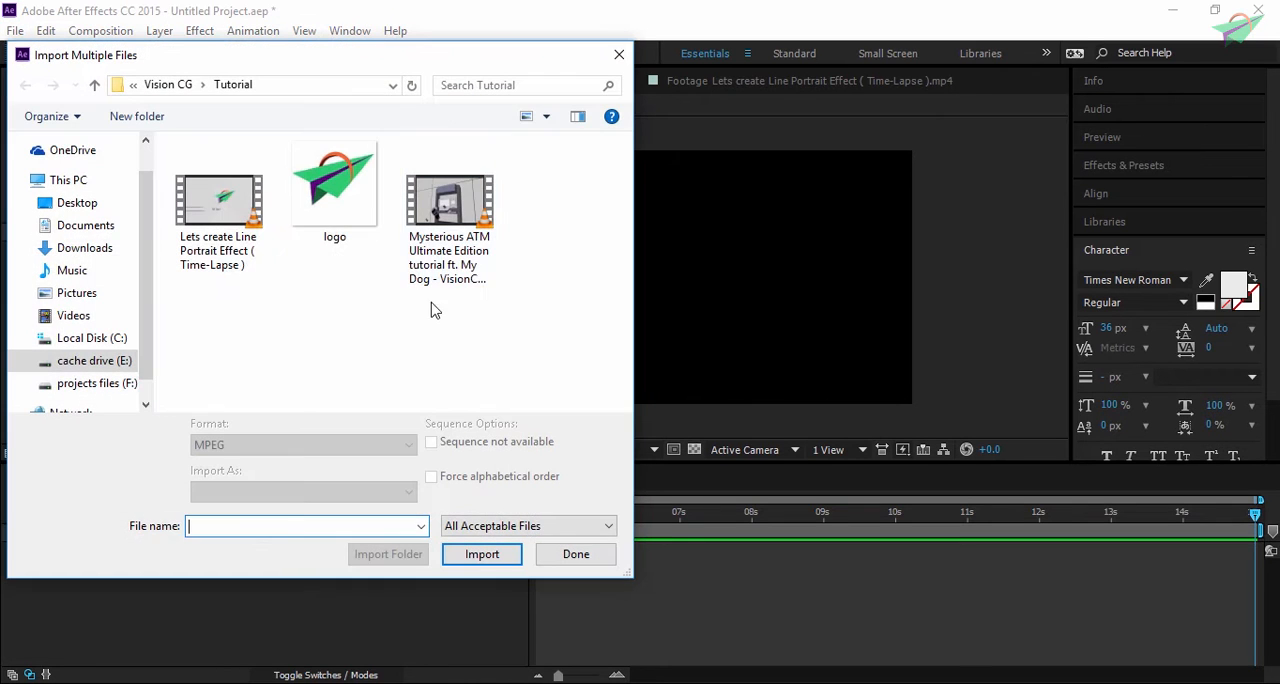
left_click_drag(508, 320, 290, 140)
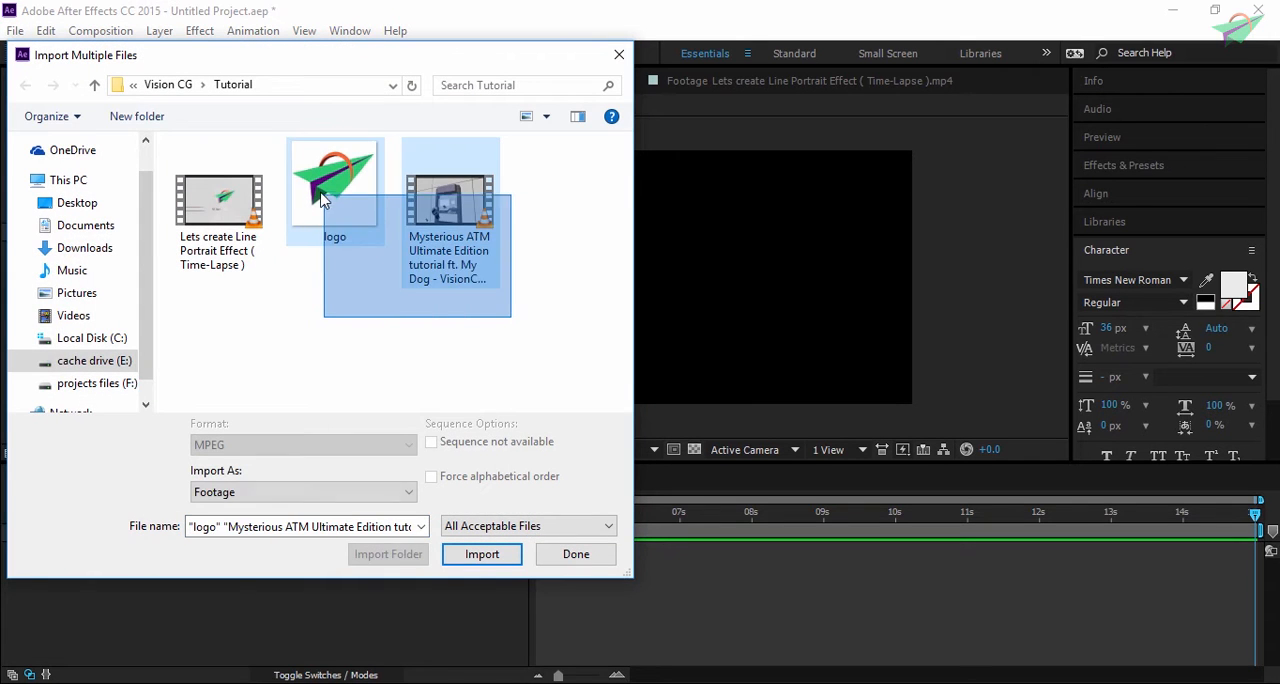
left_click(489, 560)
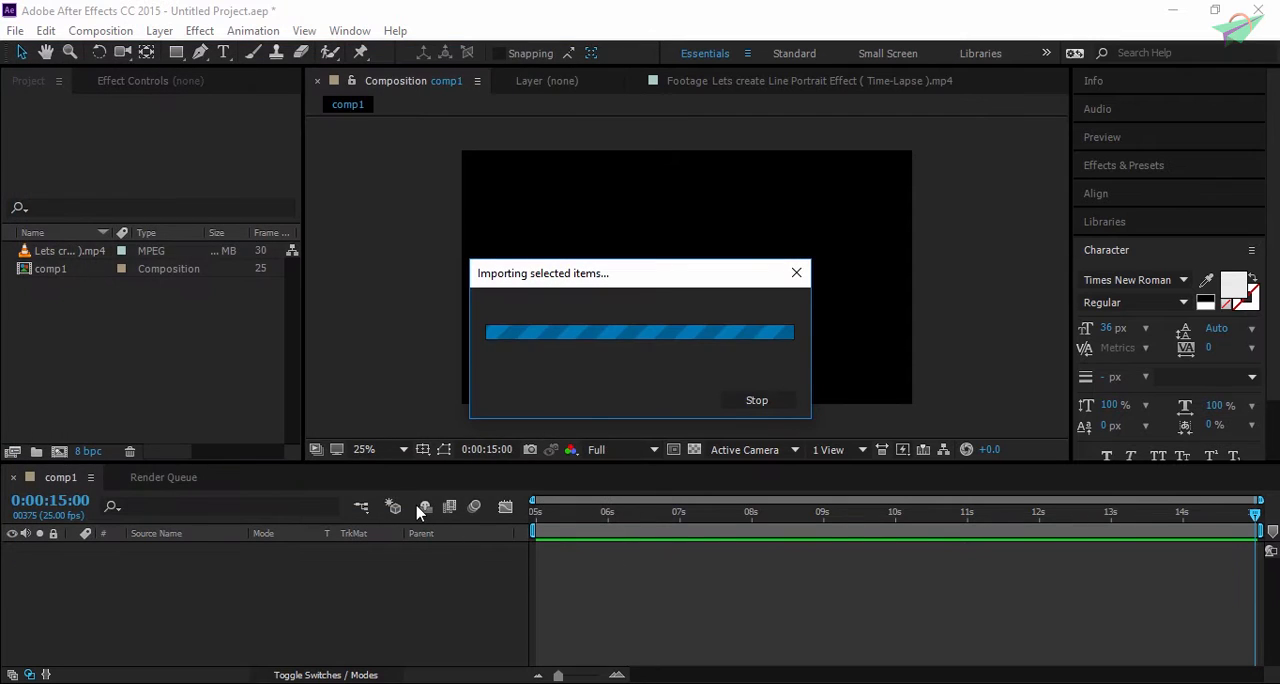
key("Escape")
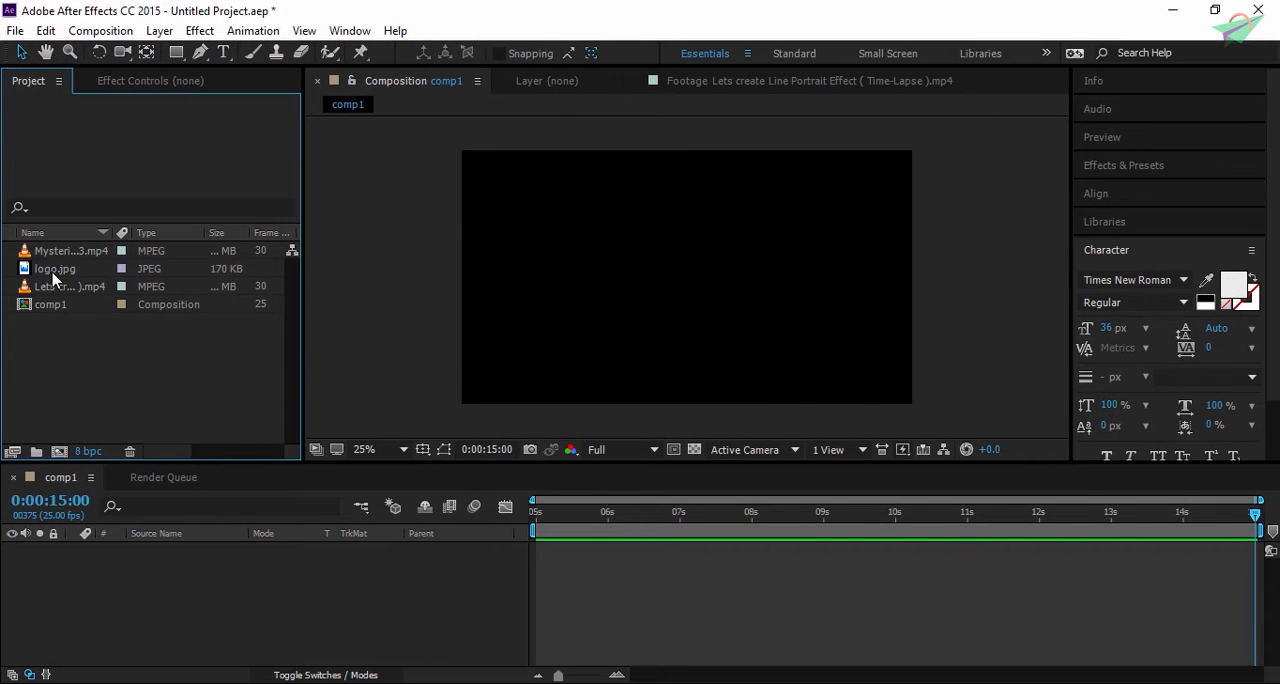
- Create a new composition from the imported Mysterious ATM video so that it takes on the clip's own settings
left_click(53, 272)
left_click(77, 251)
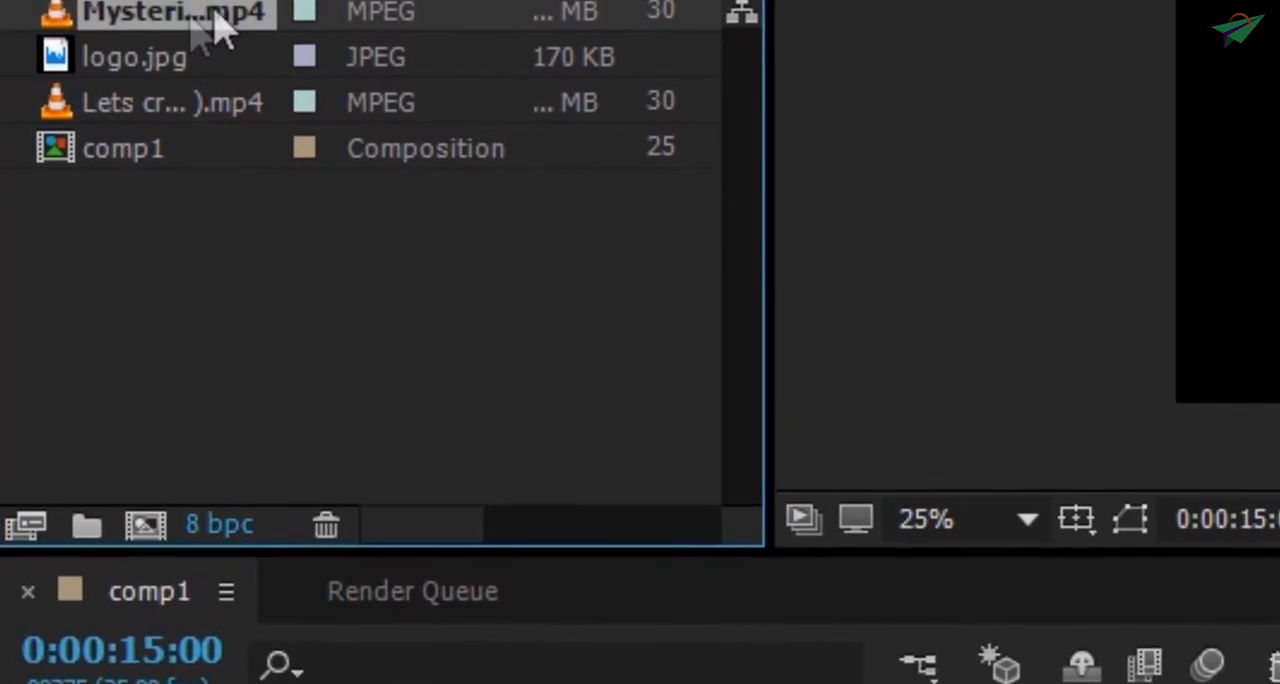
left_click_drag(215, 30, 180, 555)
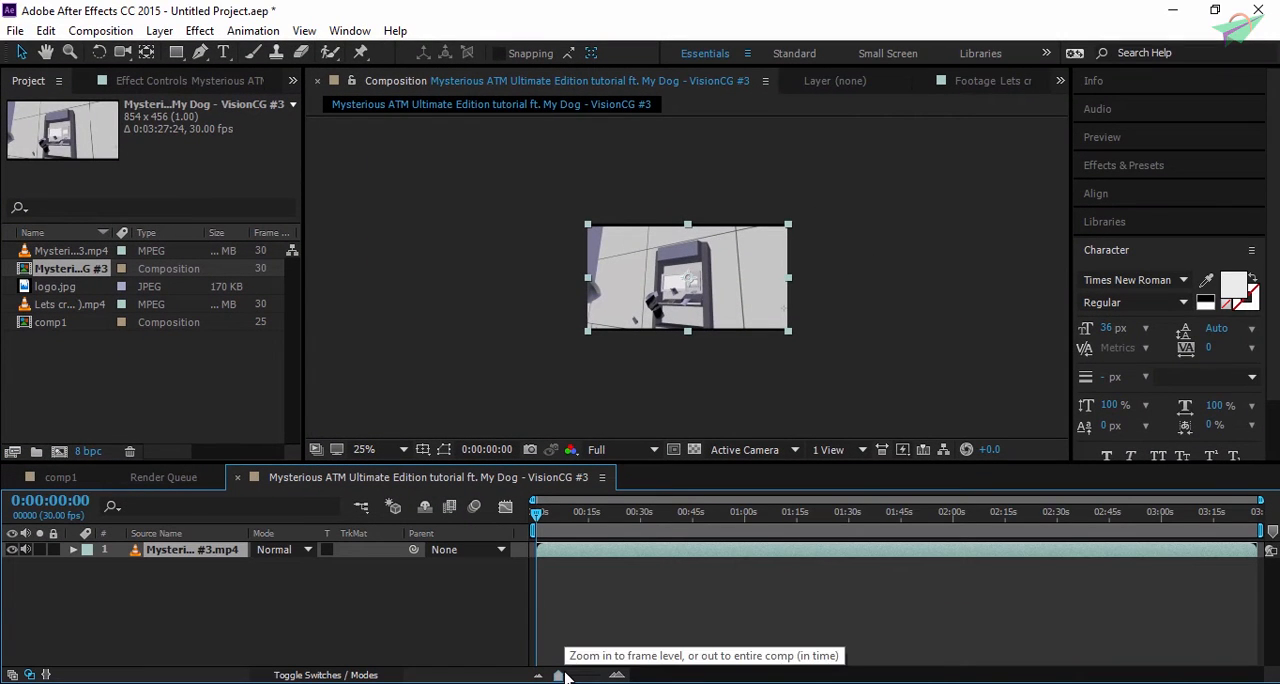
- Look at a later moment of the Mysterious ATM composition, close its timeline and return to comp1
left_click(623, 515)
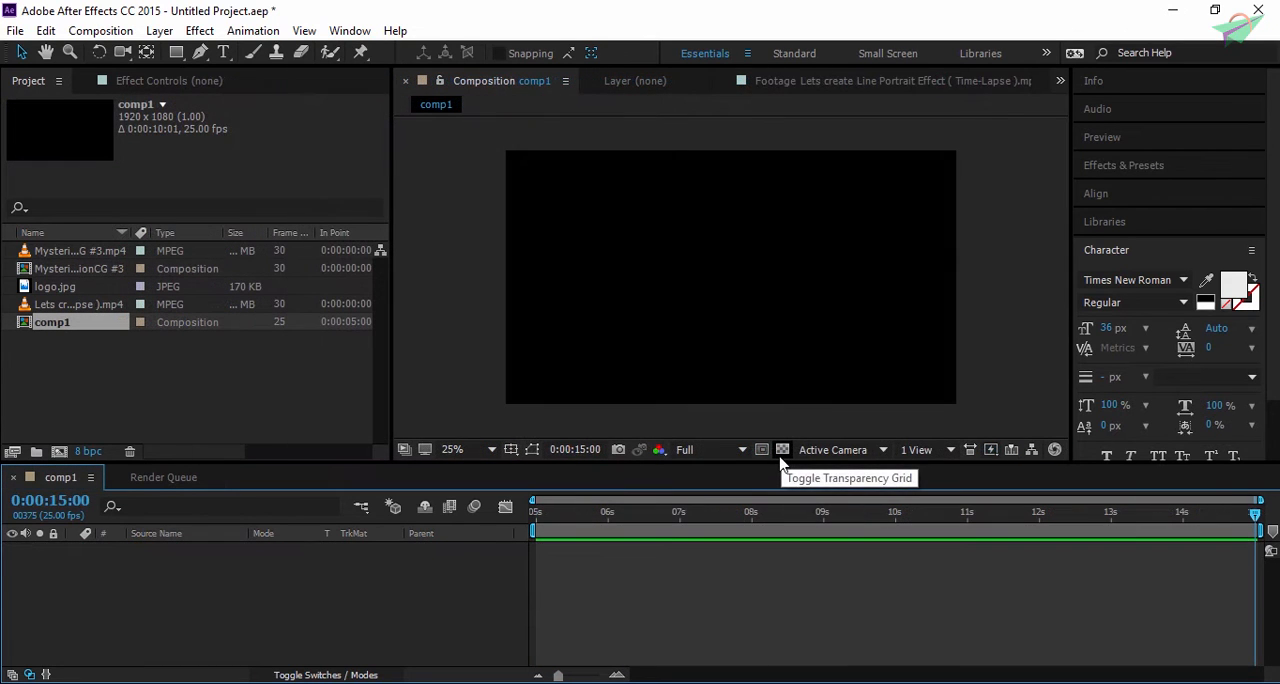
left_click(782, 450)
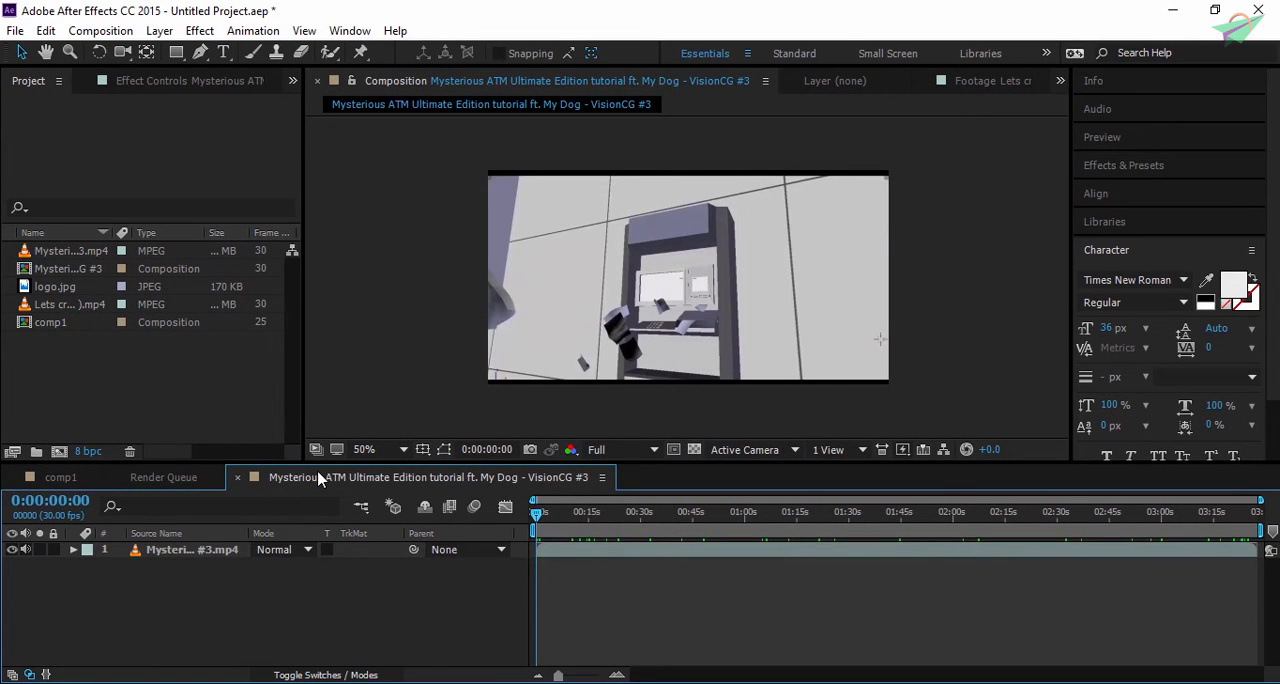
left_click(239, 479)
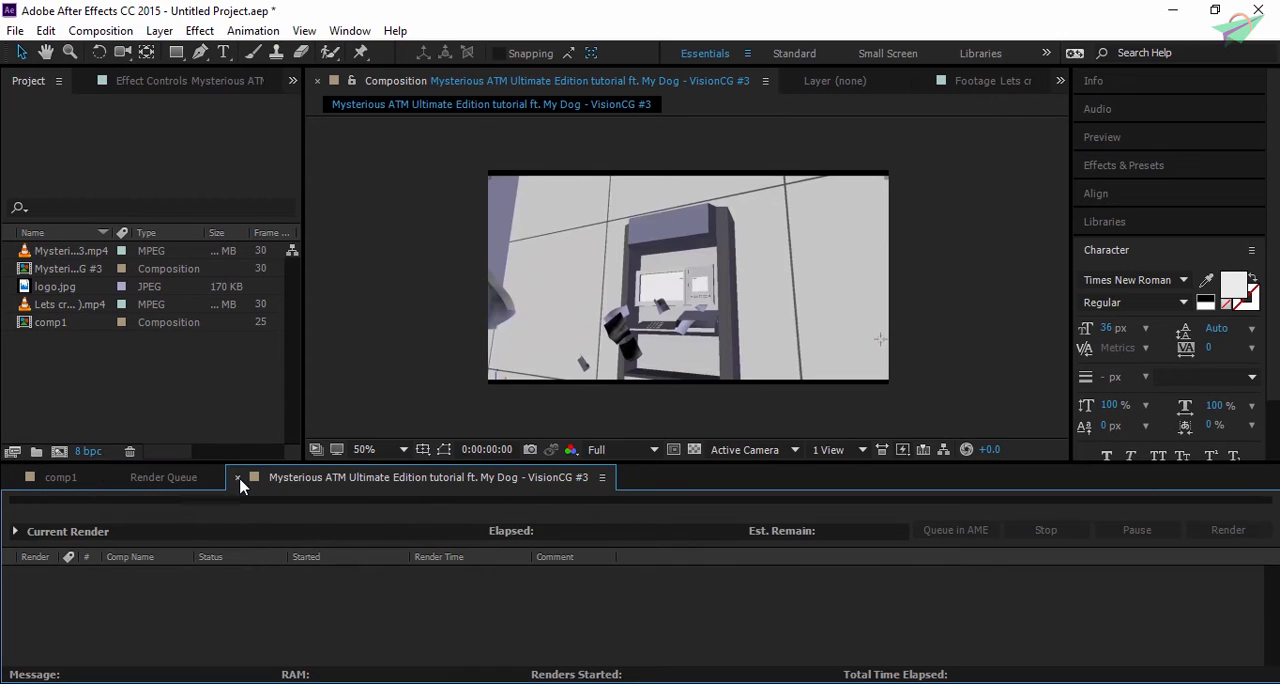
left_click(60, 478)
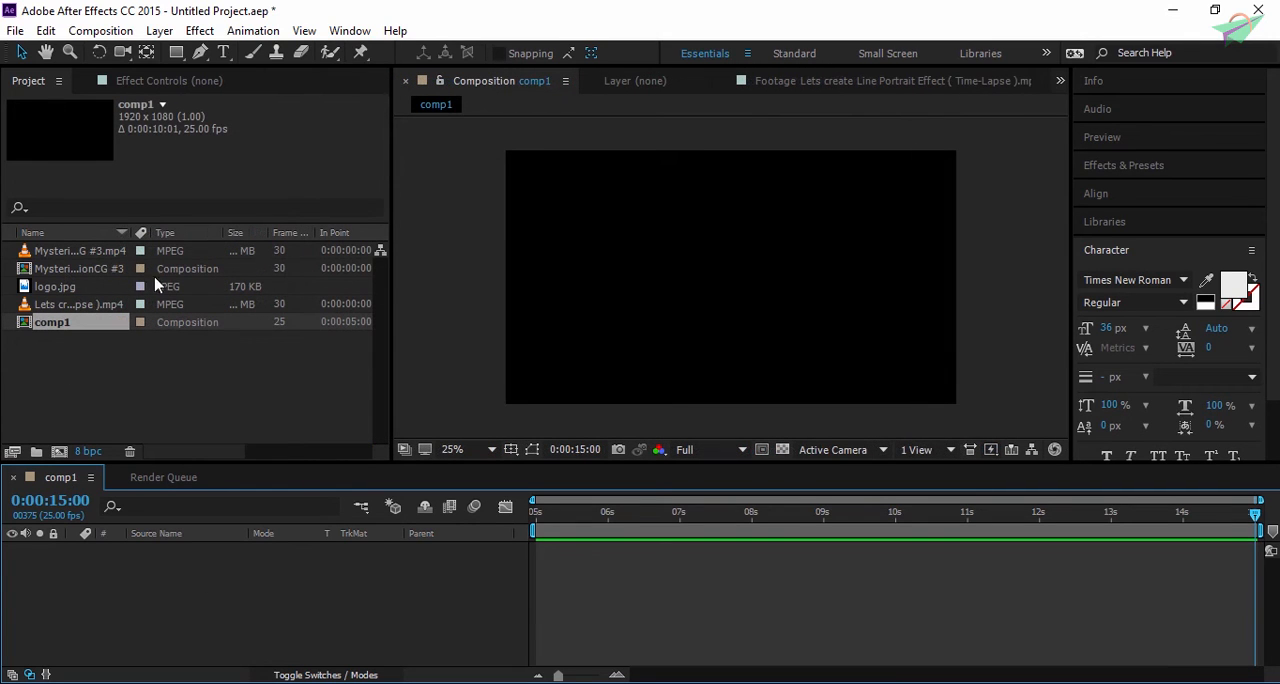
- Start a new solid layer in comp1 and change its colour to bright magenta, DF06FF
left_click(159, 30)
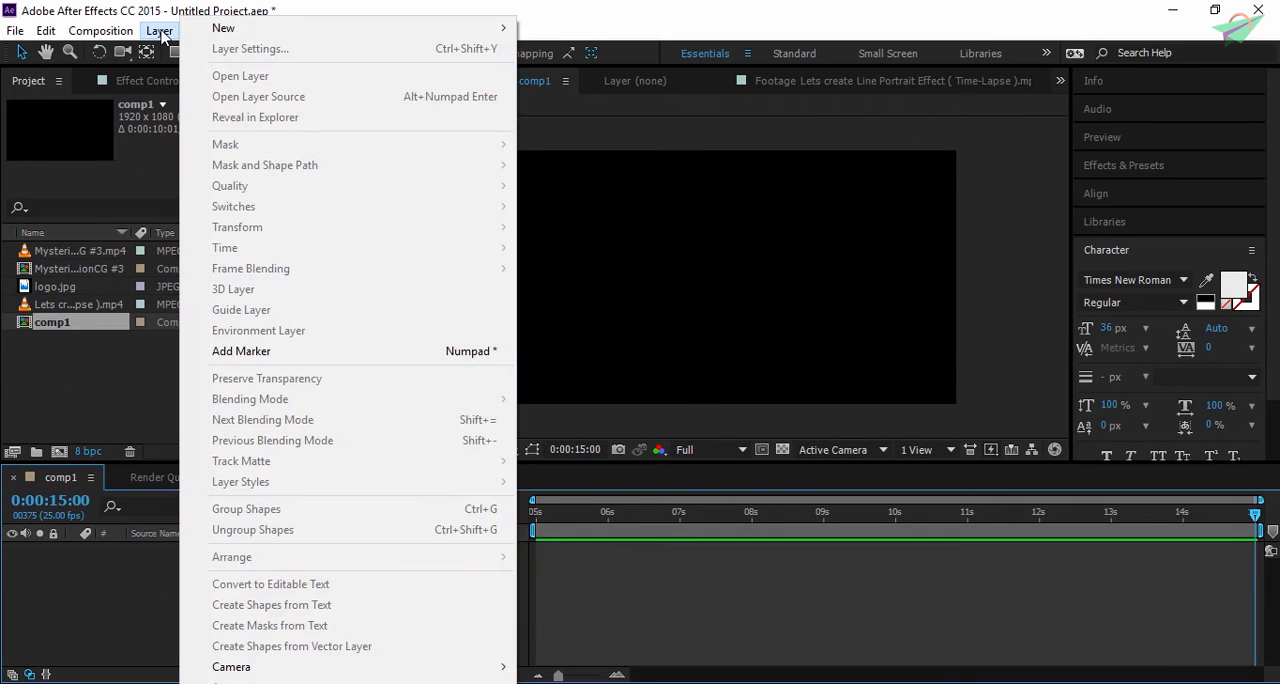
mouse_move(272, 34)
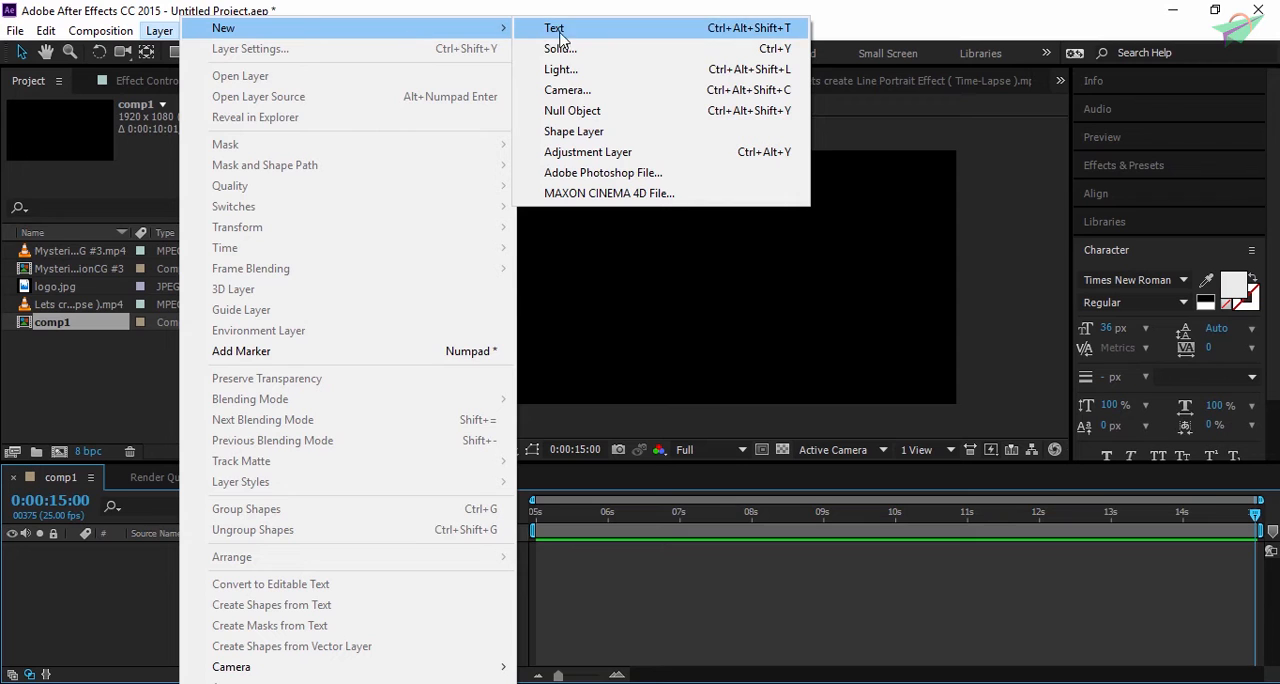
left_click(591, 49)
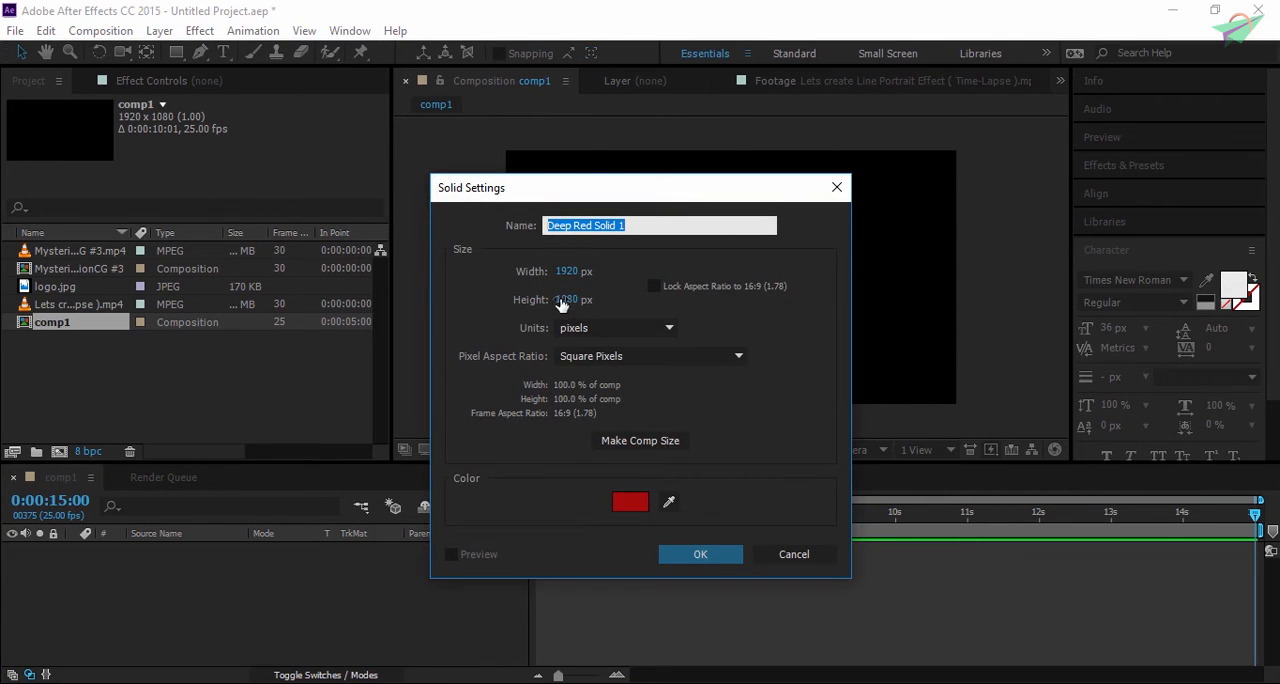
left_click(632, 503)
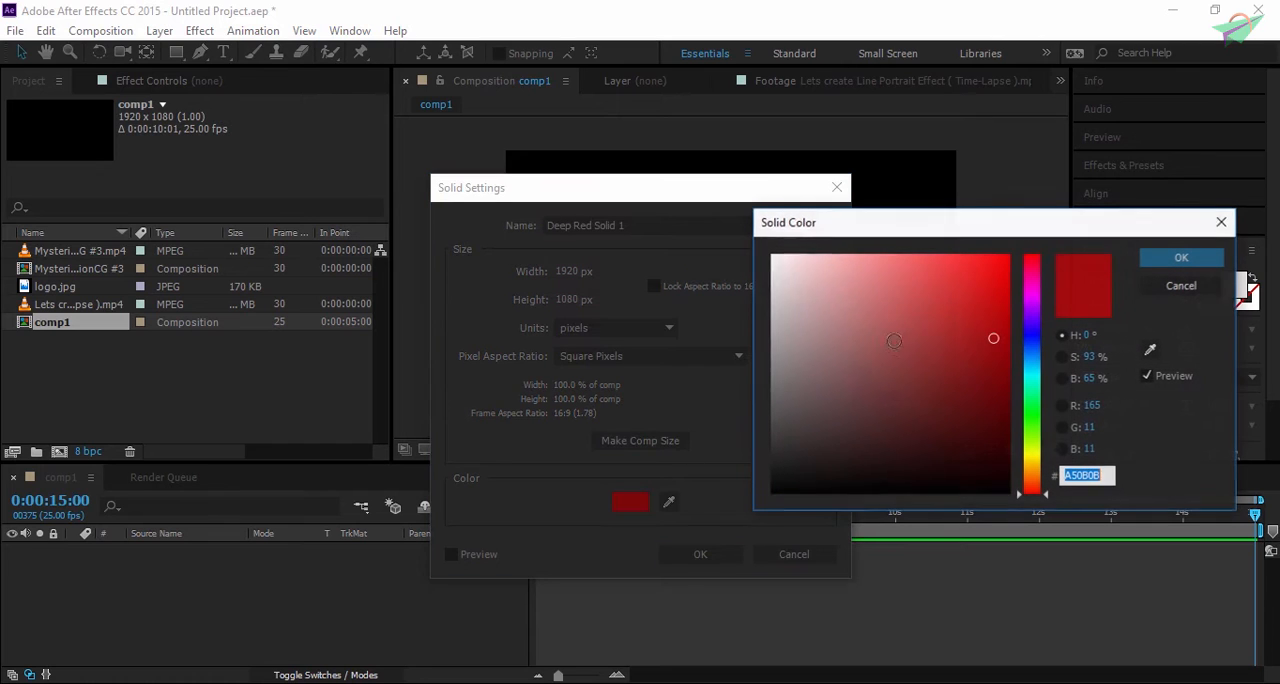
left_click_drag(1030, 336, 1032, 300)
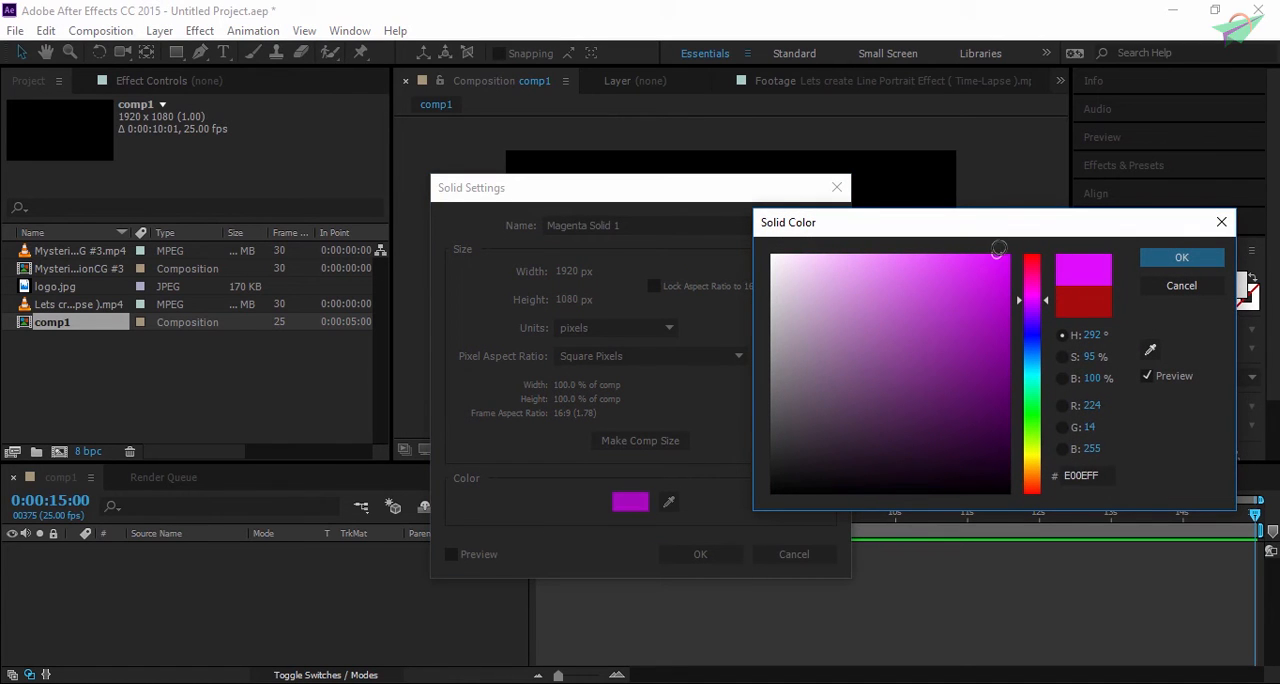
left_click(1150, 257)
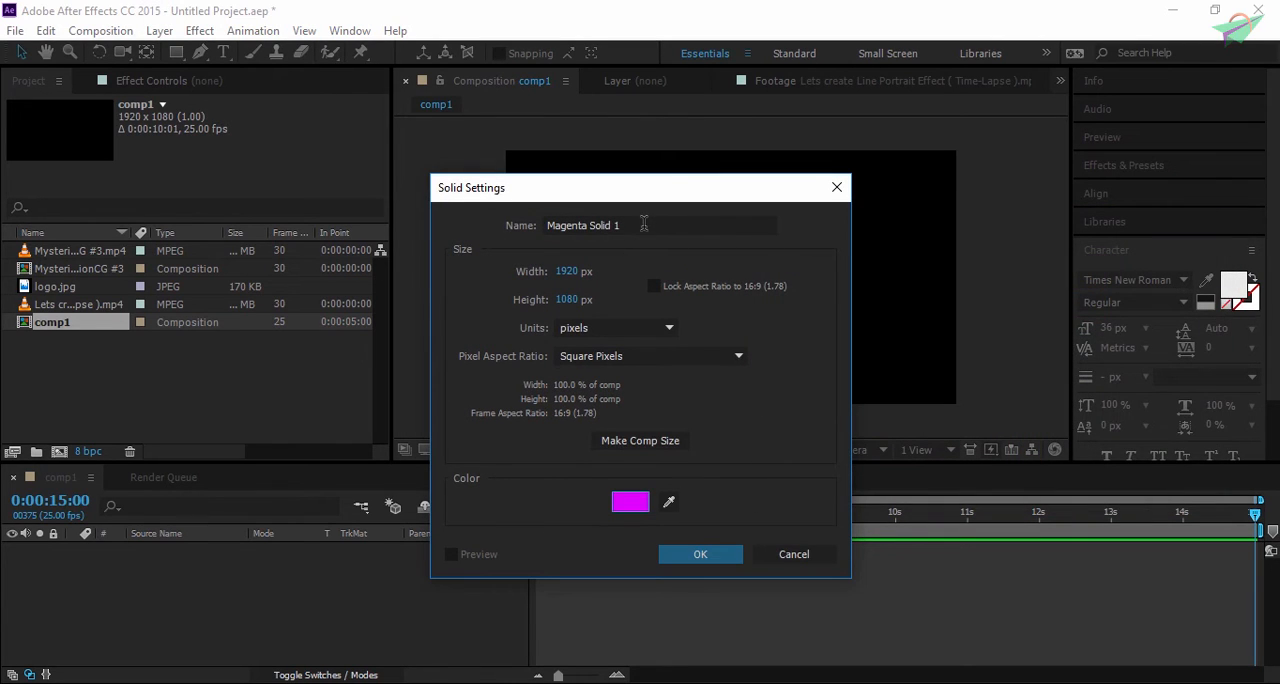
- Name the solid "solid color", match it to the composition size of 1920 x 1080 px and create it
left_click(644, 224)
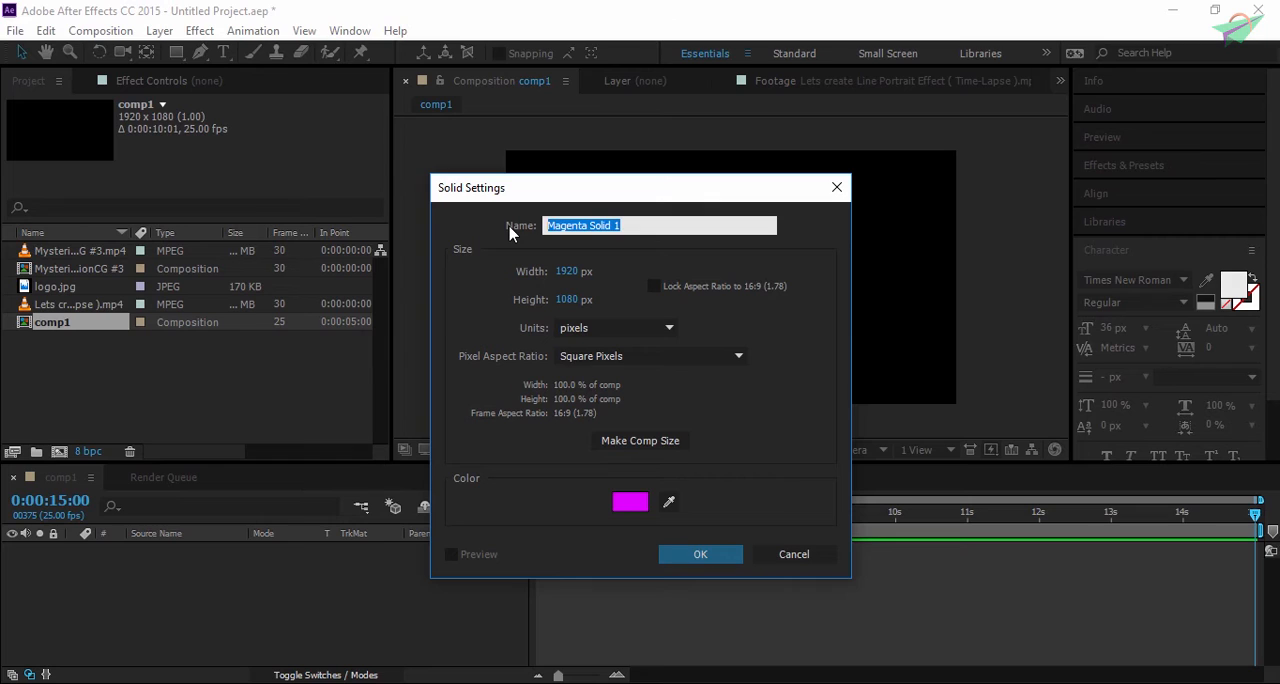
type("manly man")
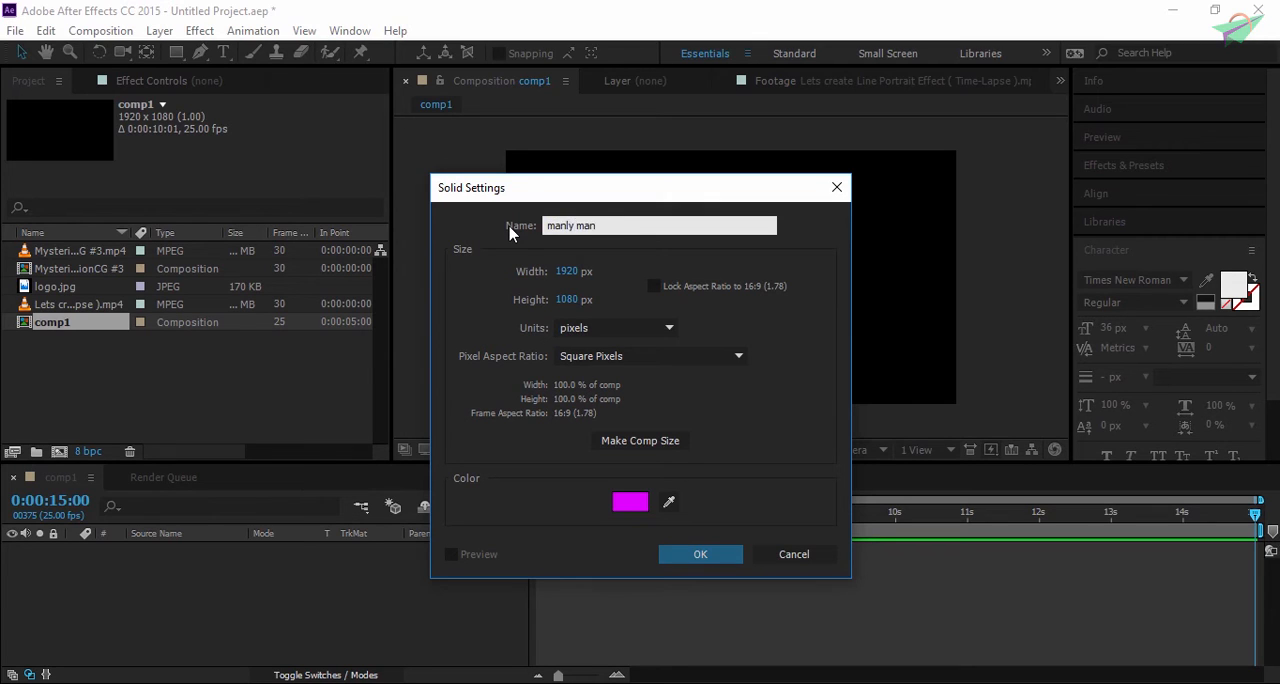
key("ctrl+a")
type("sol")
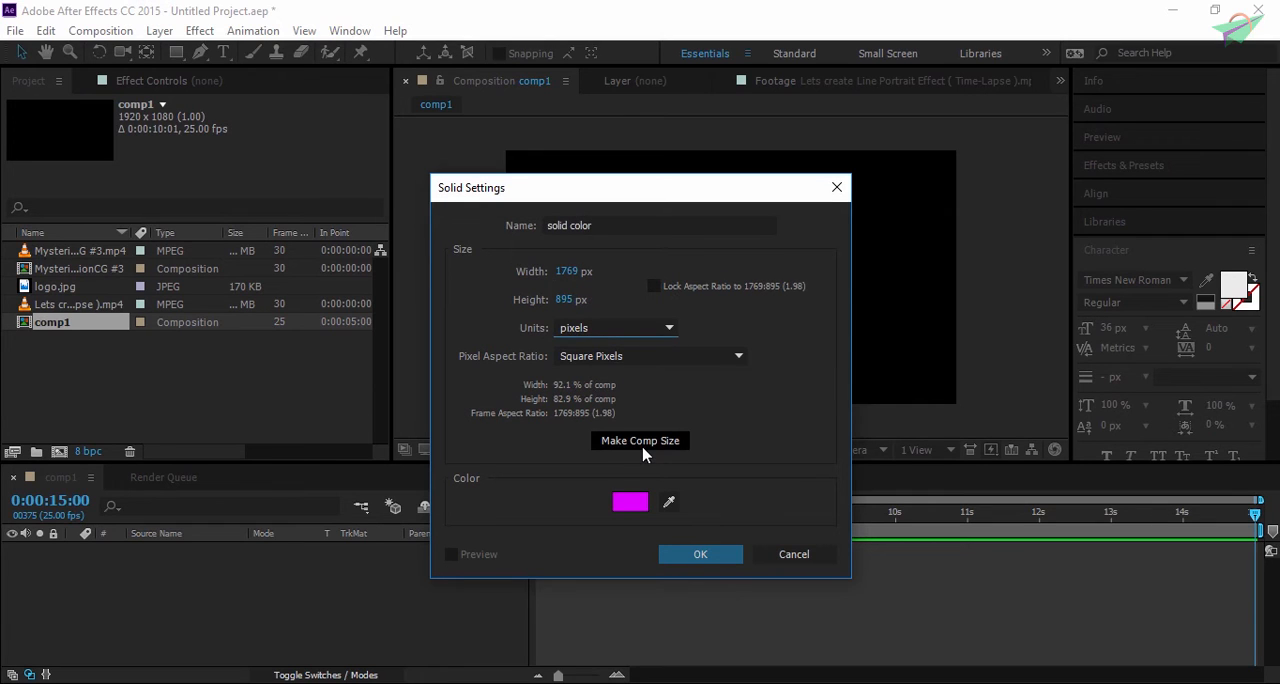
left_click(643, 452)
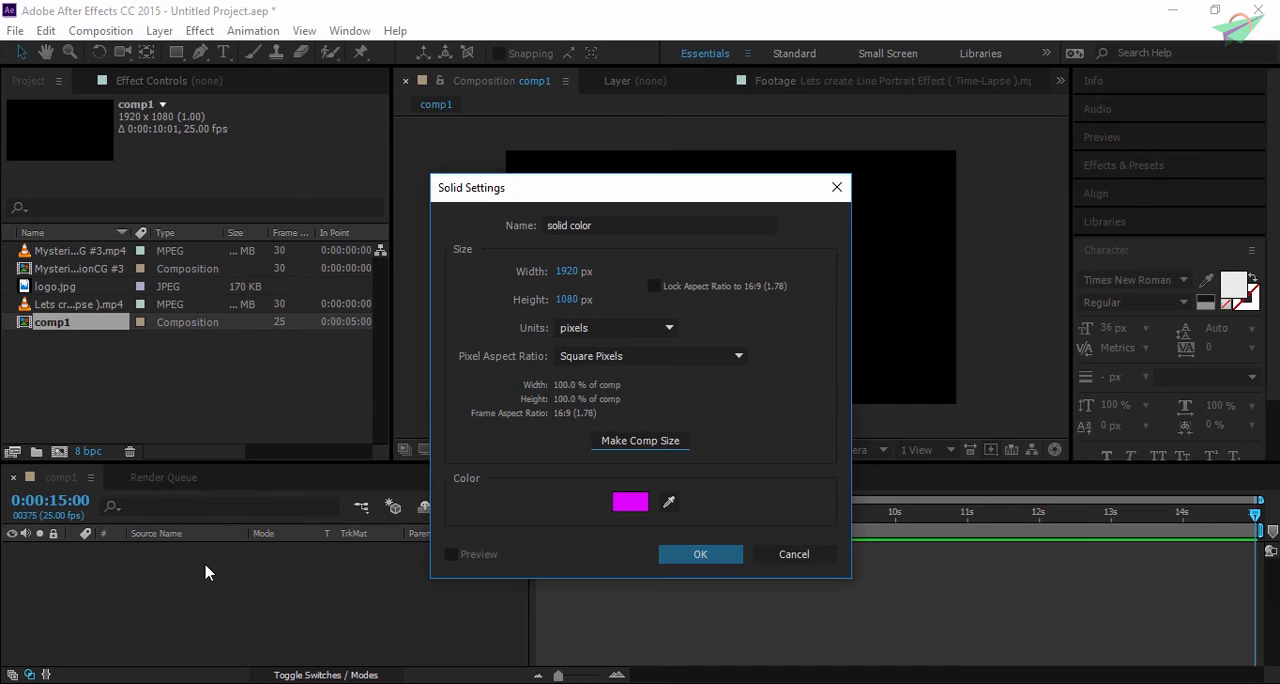
left_click(715, 556)
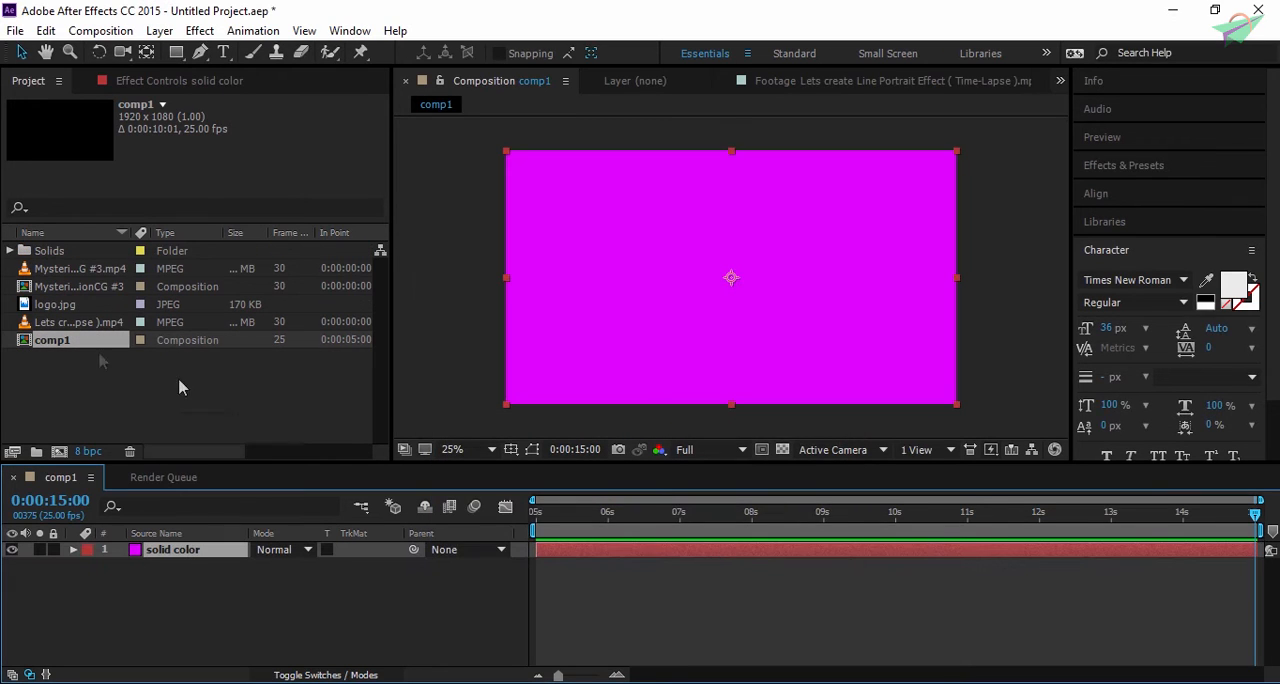
- Look inside the project's Solids folder for the solid color item and check its matching layer in the timeline
left_click(83, 251)
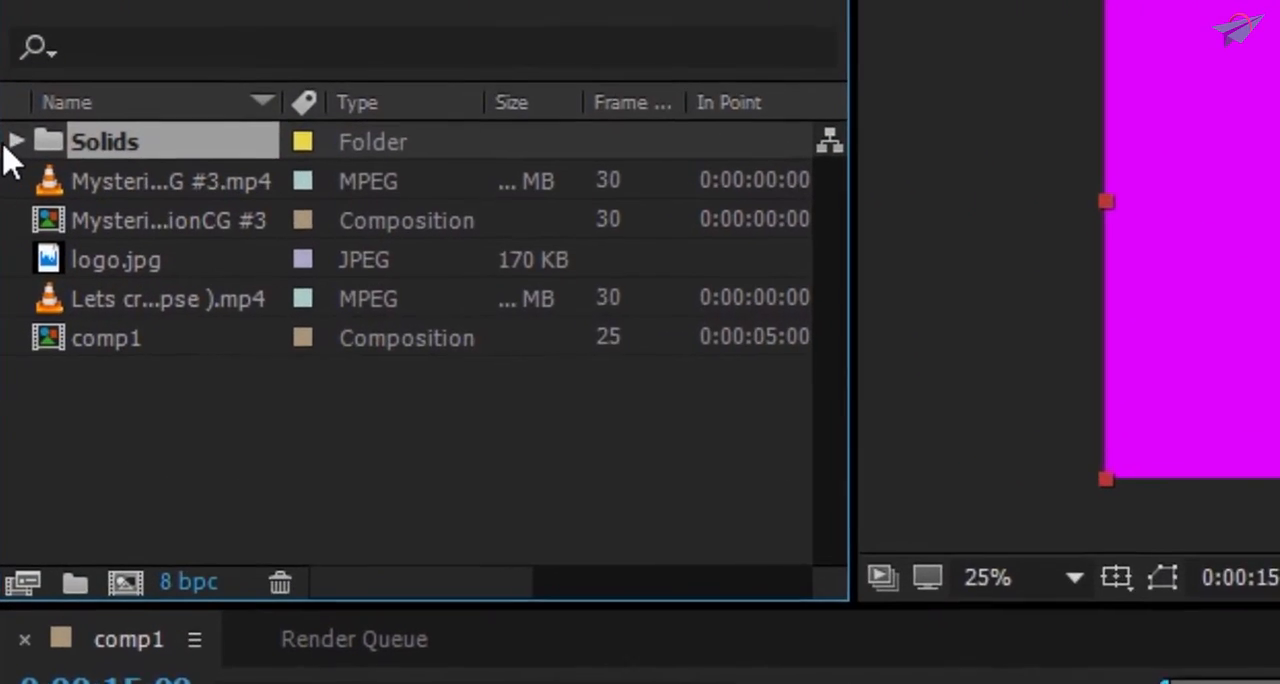
left_click(12, 143)
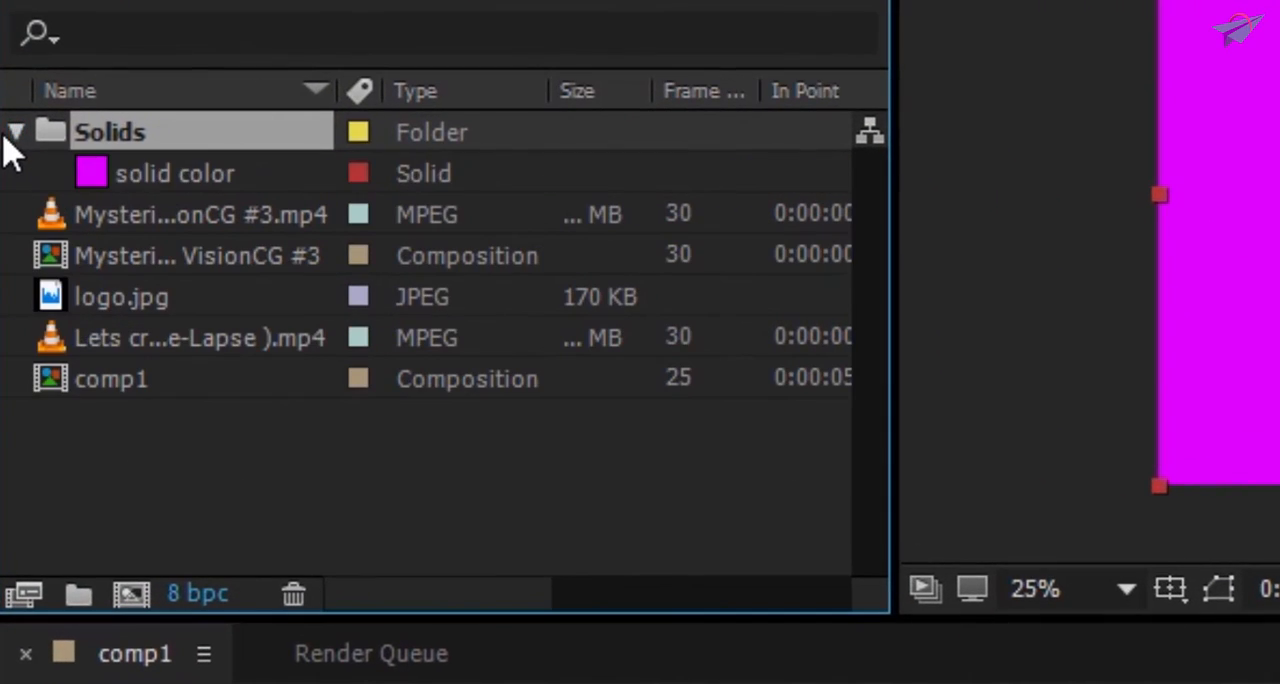
left_click(150, 189)
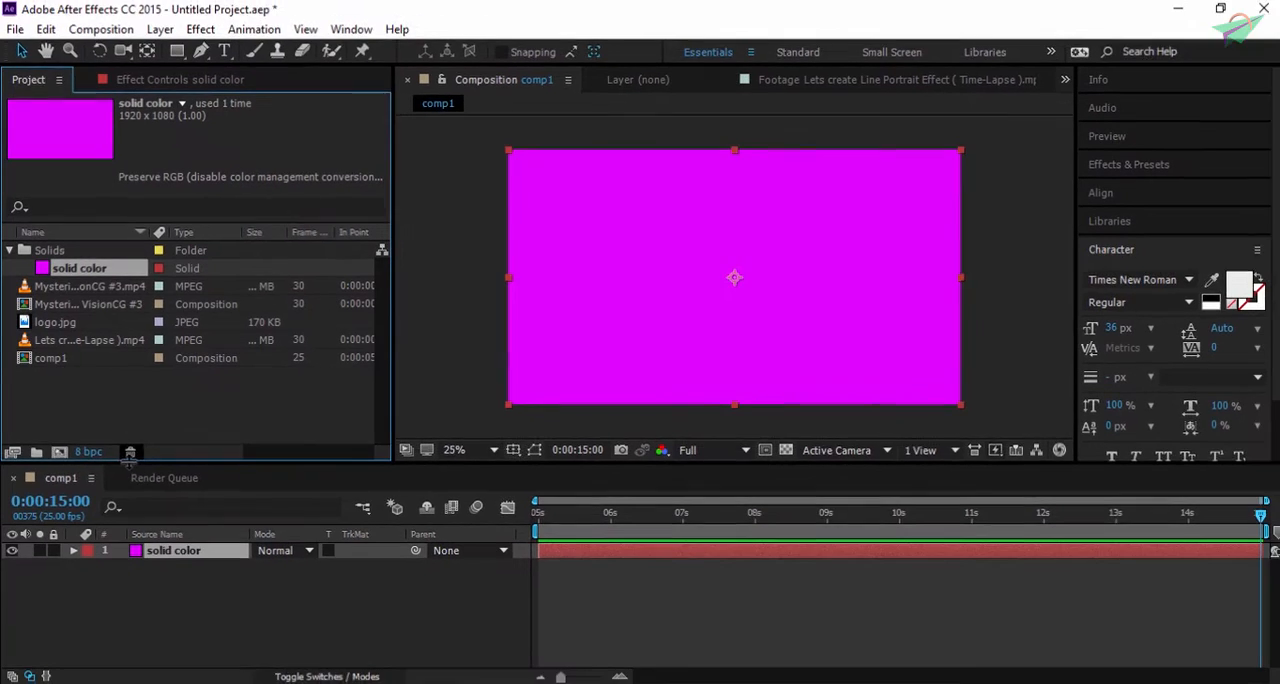
left_click(191, 562)
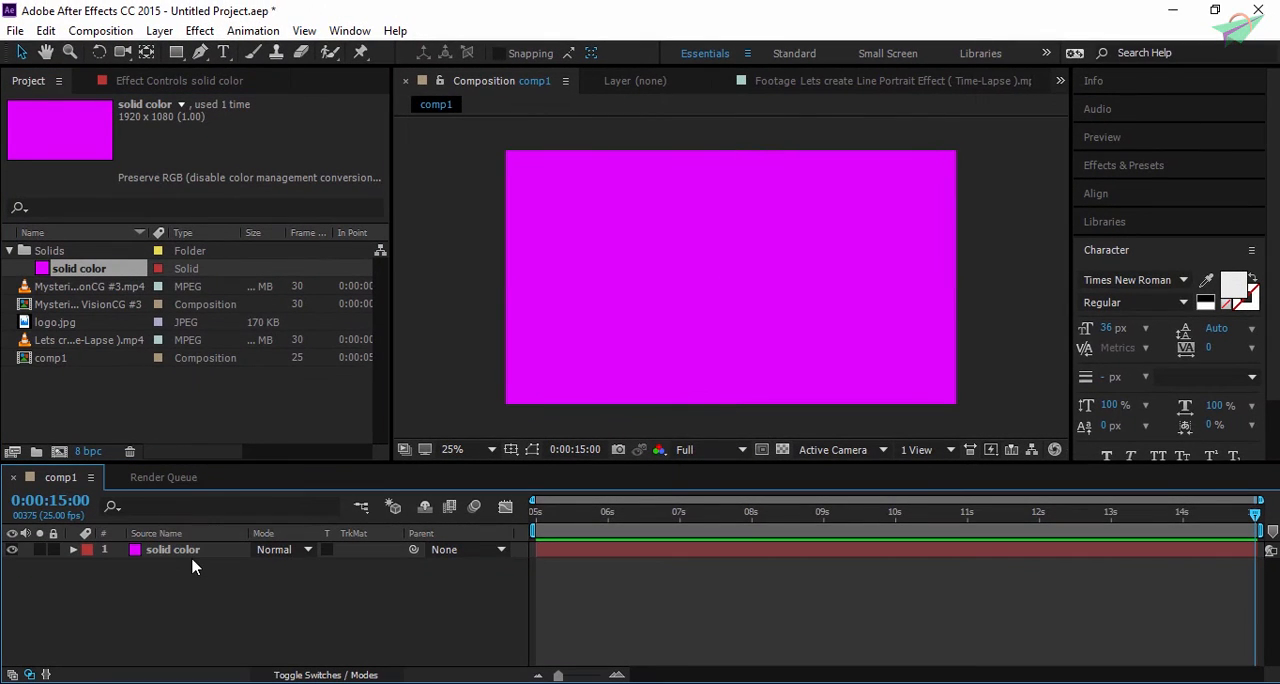
left_click(201, 553)
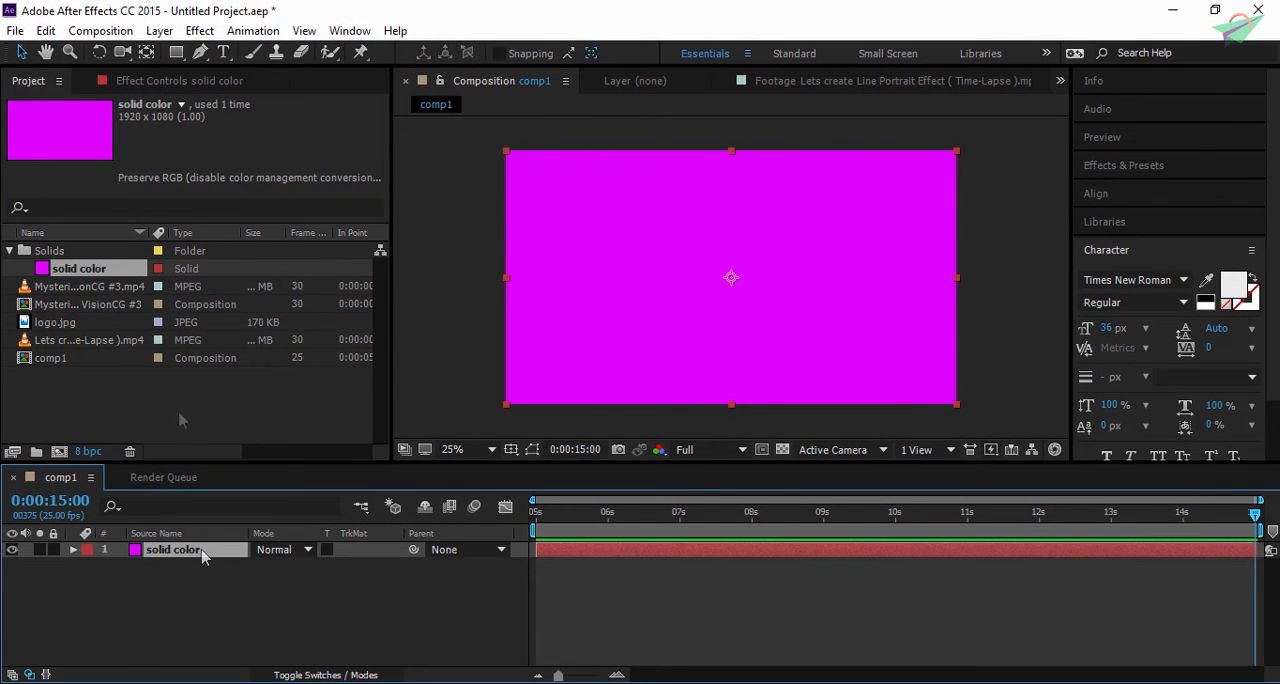
- Add a new empty text layer above the solid color layer in comp1
left_click(160, 613)
right_click(160, 613)
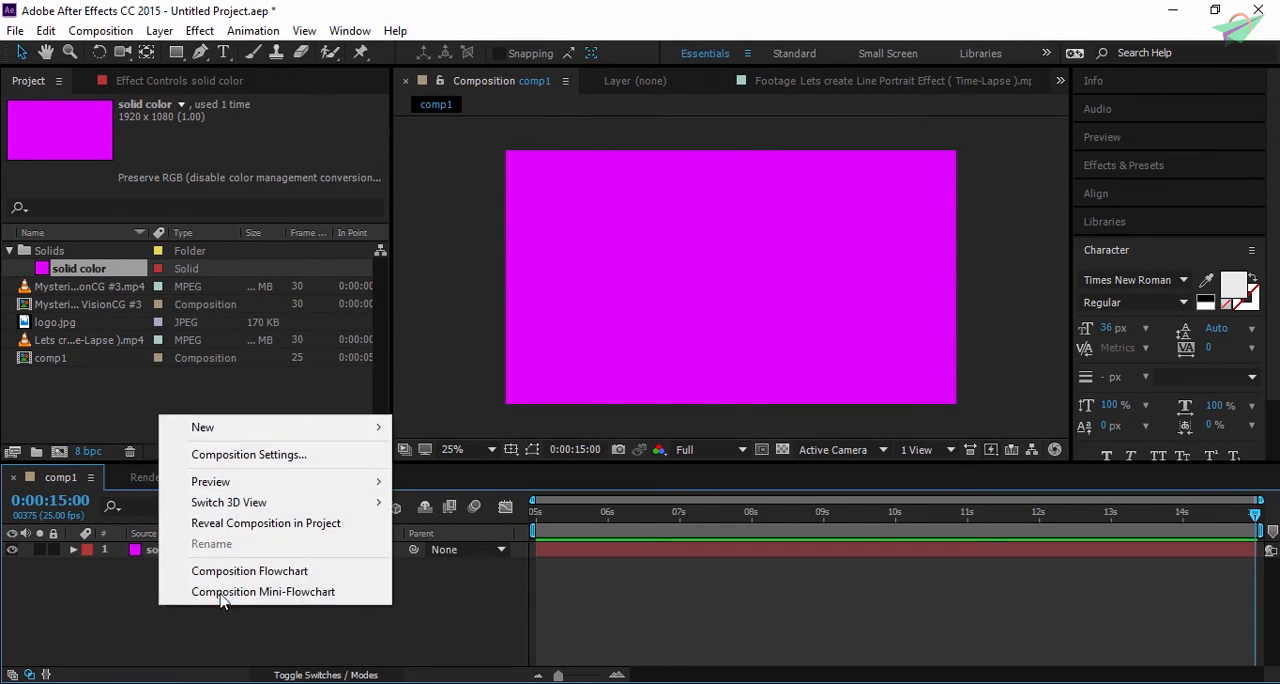
mouse_move(360, 437)
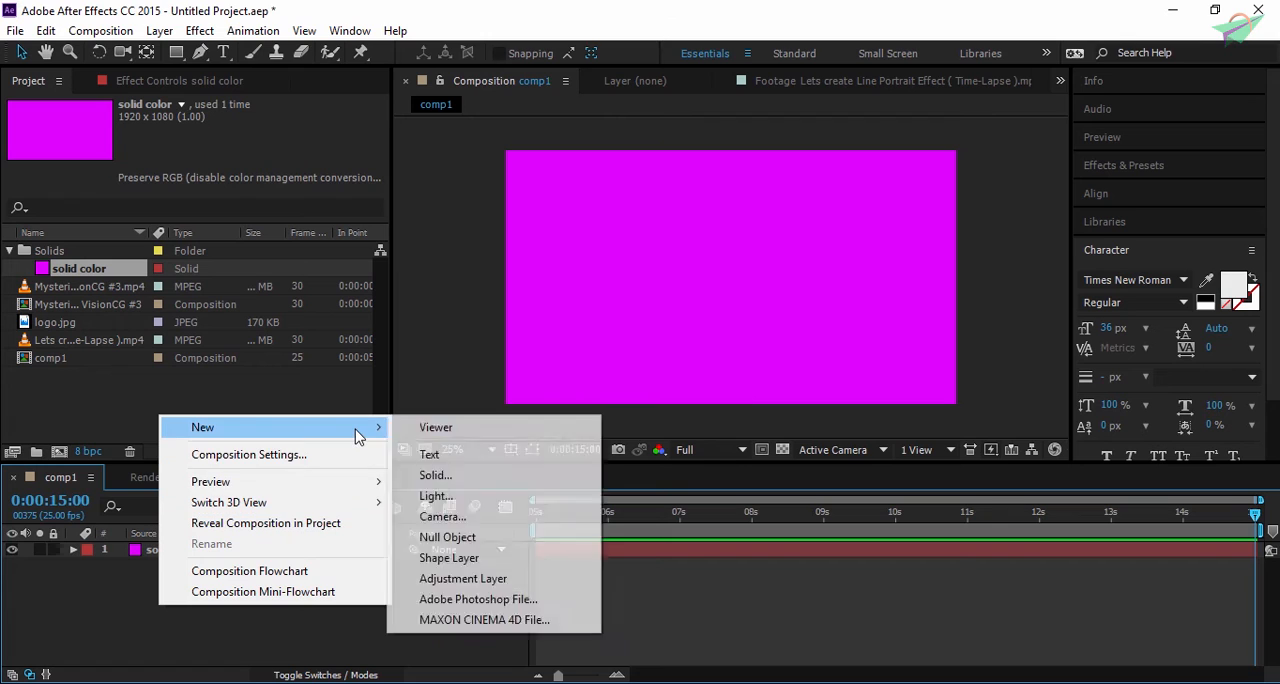
left_click(512, 470)
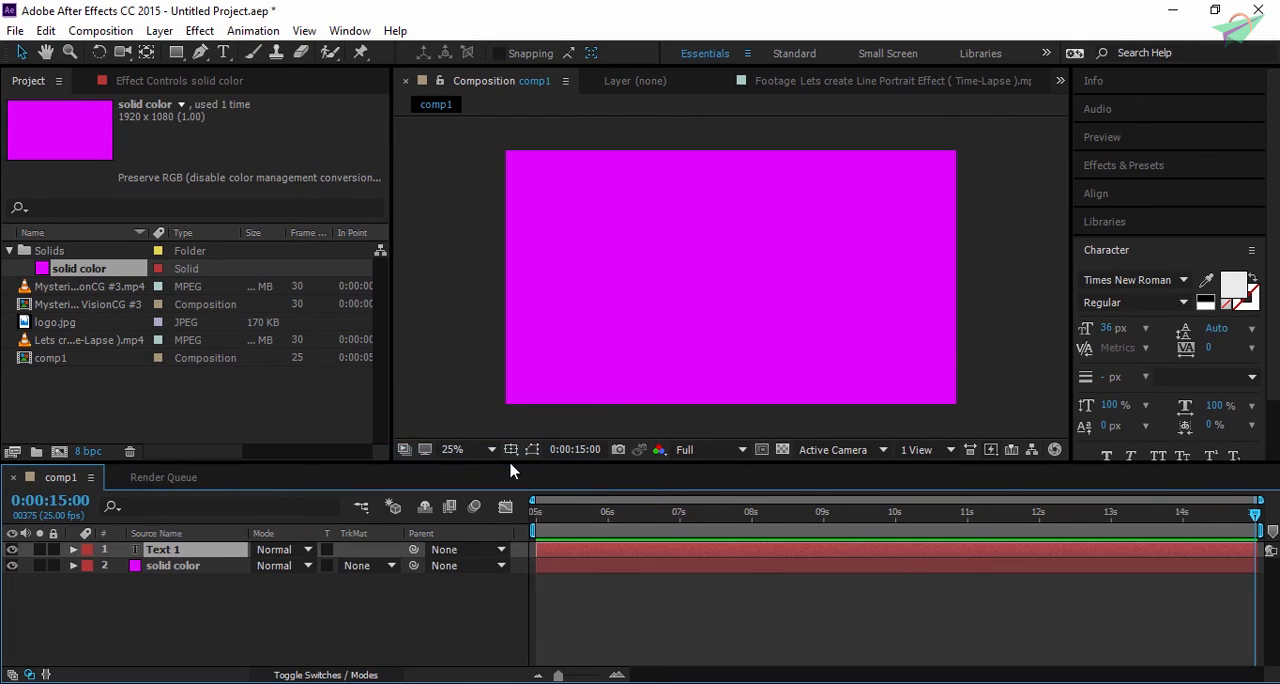
left_click(217, 552)
- Draw a wide paragraph text box across the middle of the magenta frame with the Type tool and enter "text preivew"
left_click(225, 54)
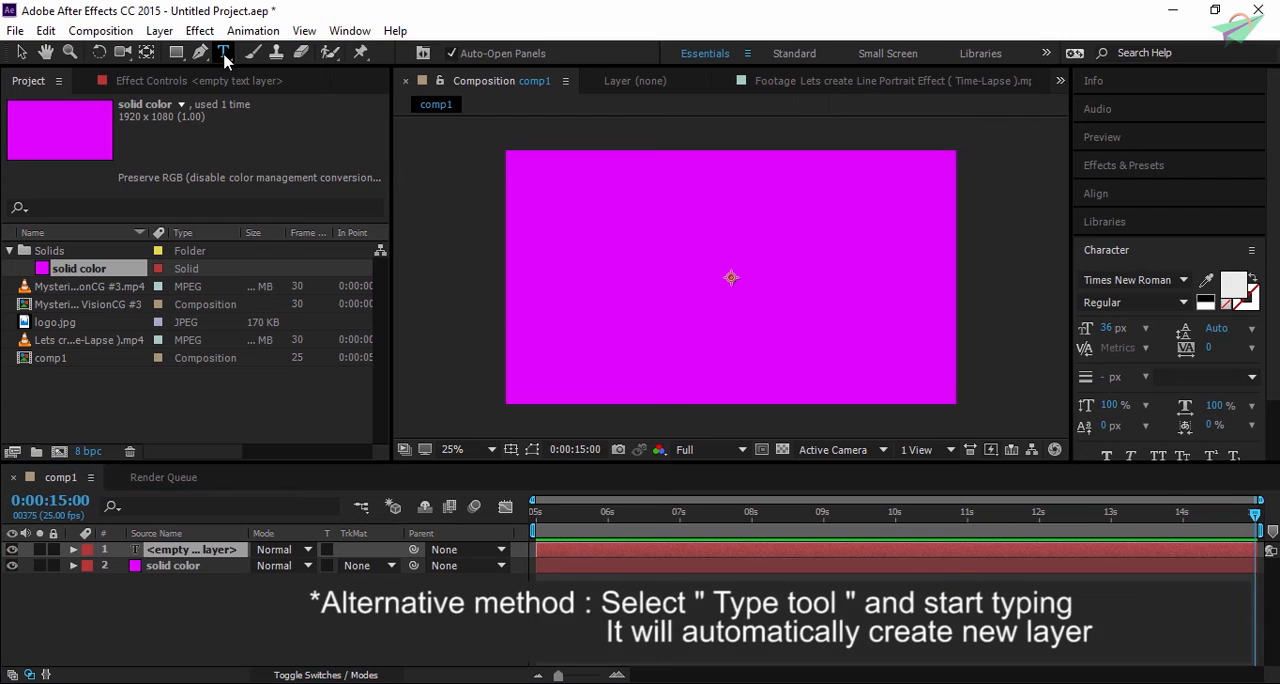
left_click_drag(581, 231, 893, 331)
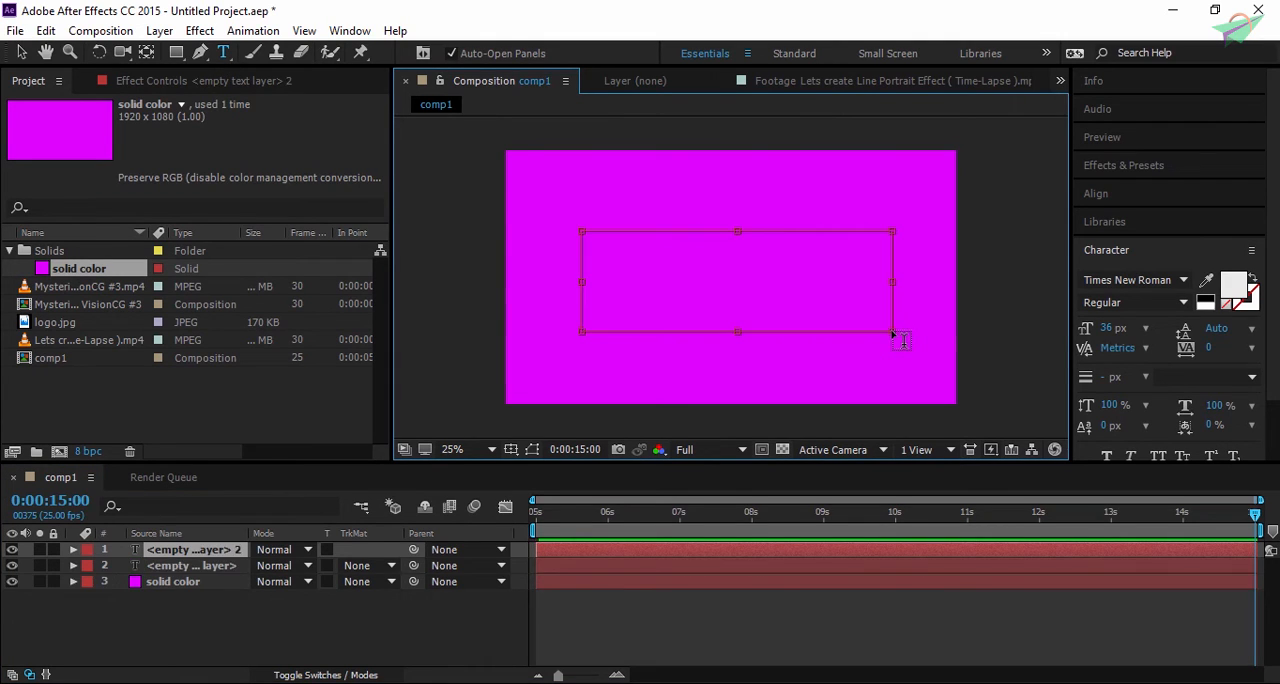
type("This is just a te")
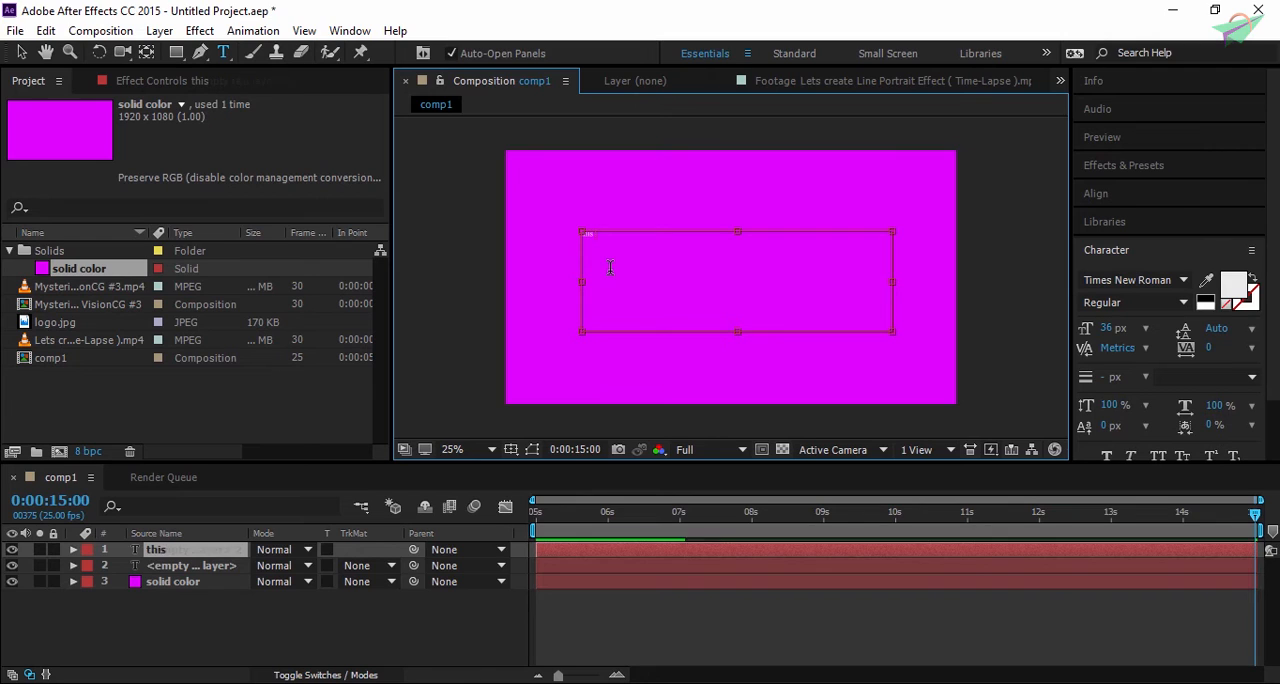
key("ctrl+a")
type("text preiv")
key("BackSpace")
key("BackSpace")
type("view")
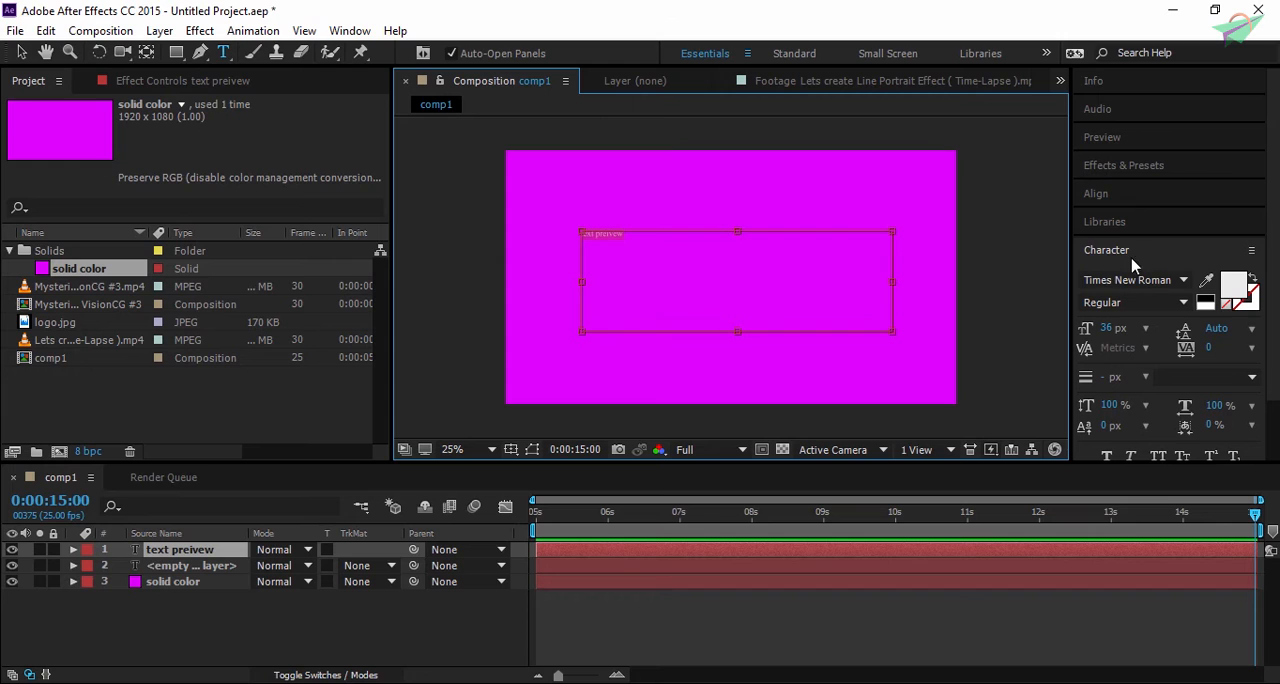
- Set the text's size to 200 px, try out other fonts and settle on Source Sans Pro Black
left_click(350, 31)
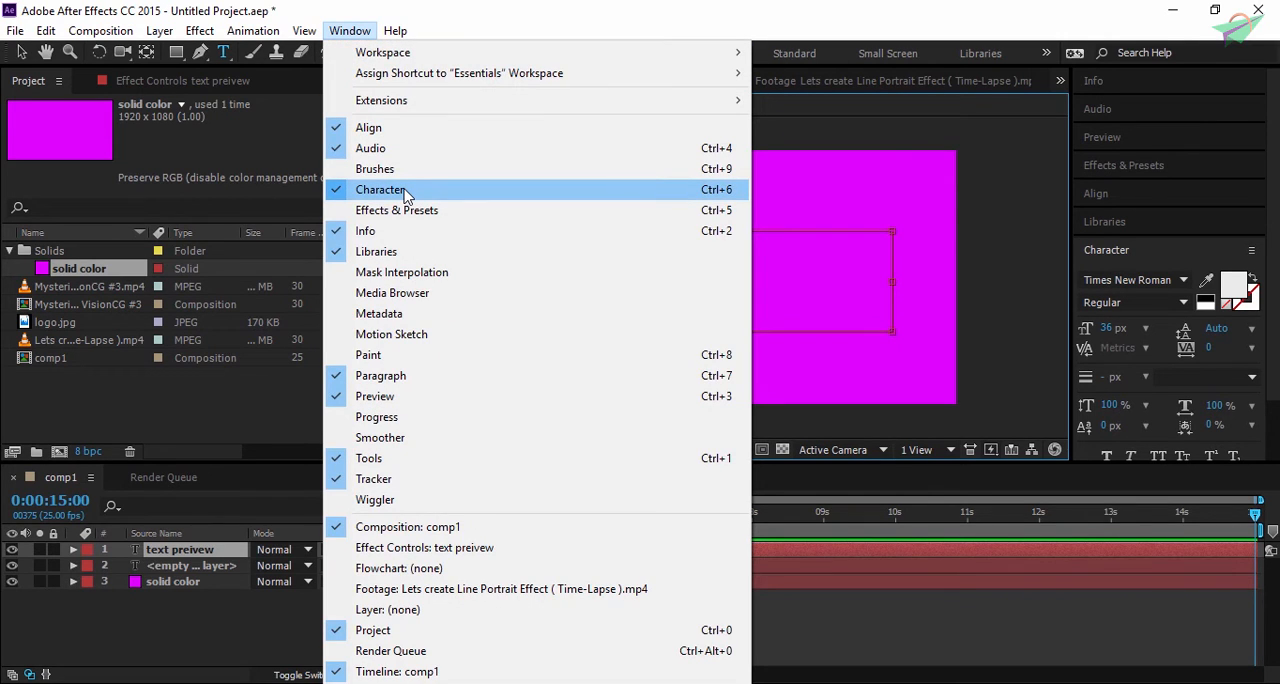
left_click(1163, 249)
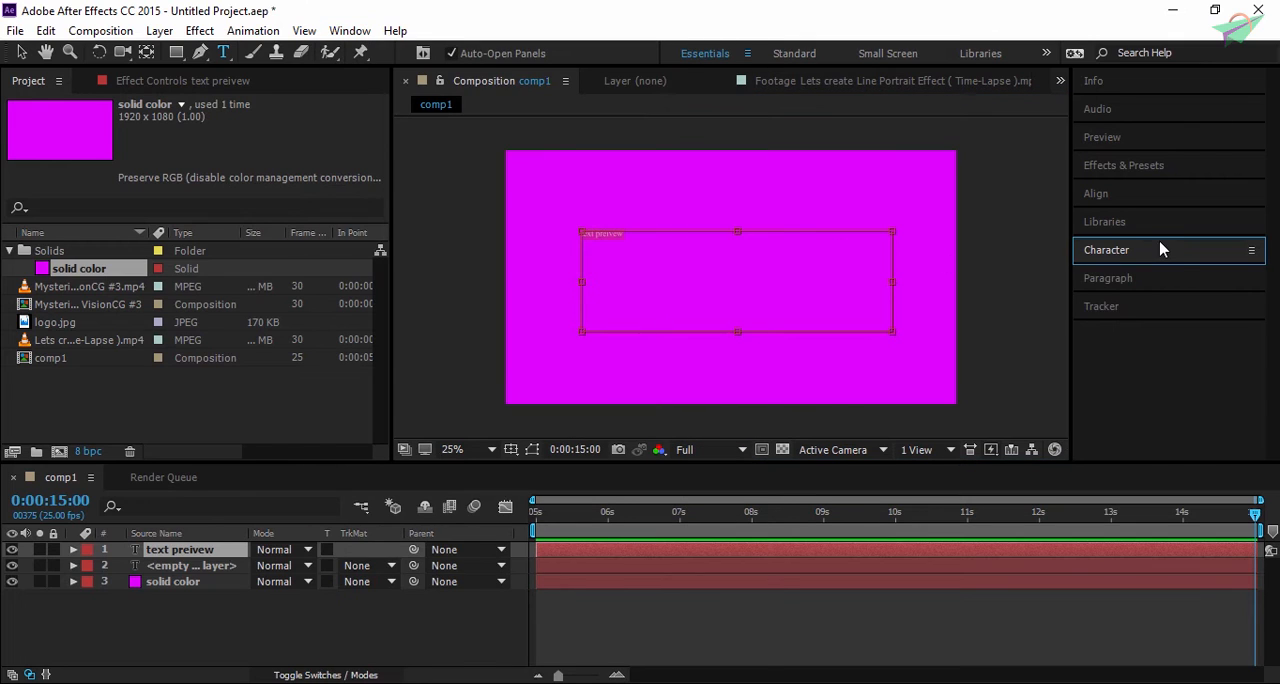
left_click(1160, 252)
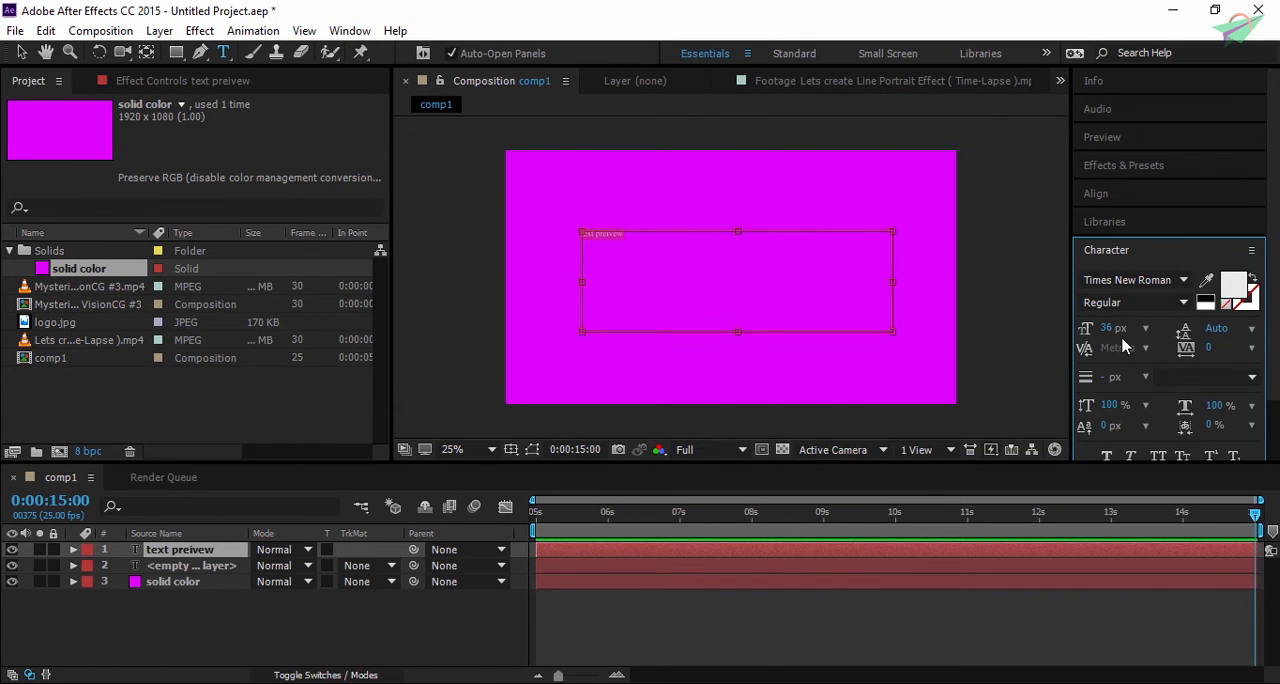
left_click_drag(1108, 334, 1256, 330)
left_click(1184, 280)
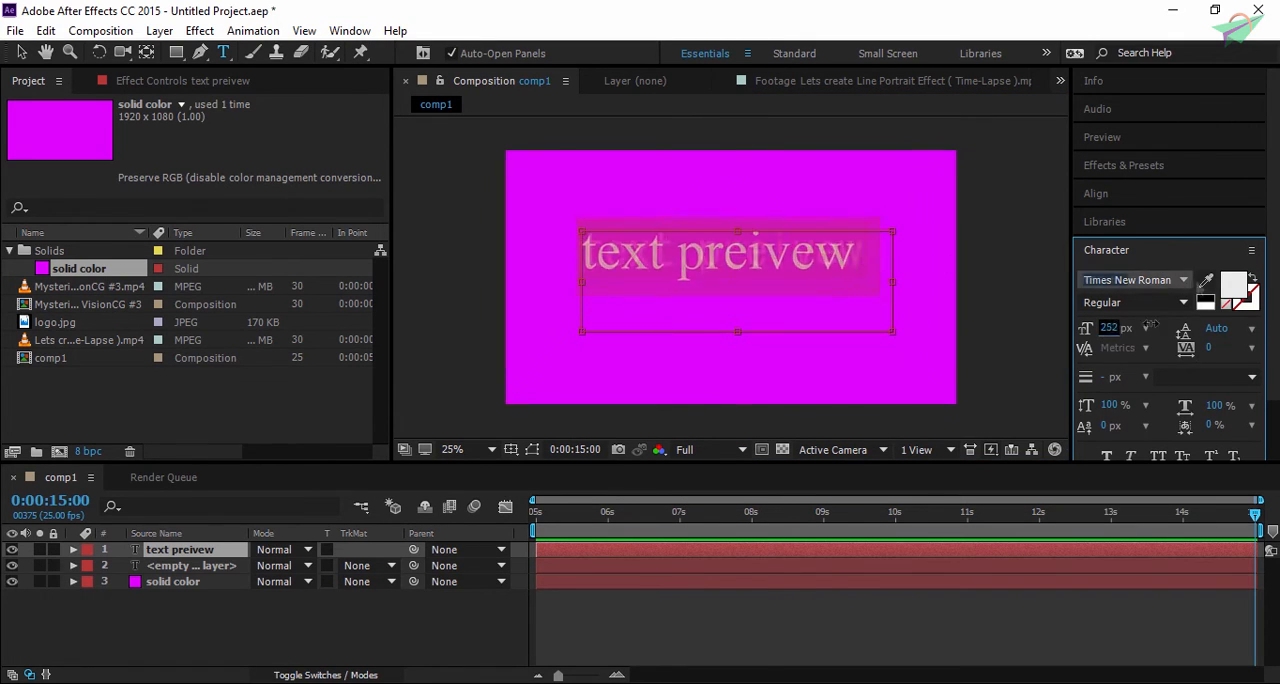
left_click(1110, 298)
scroll(1146, 279, "up", 7)
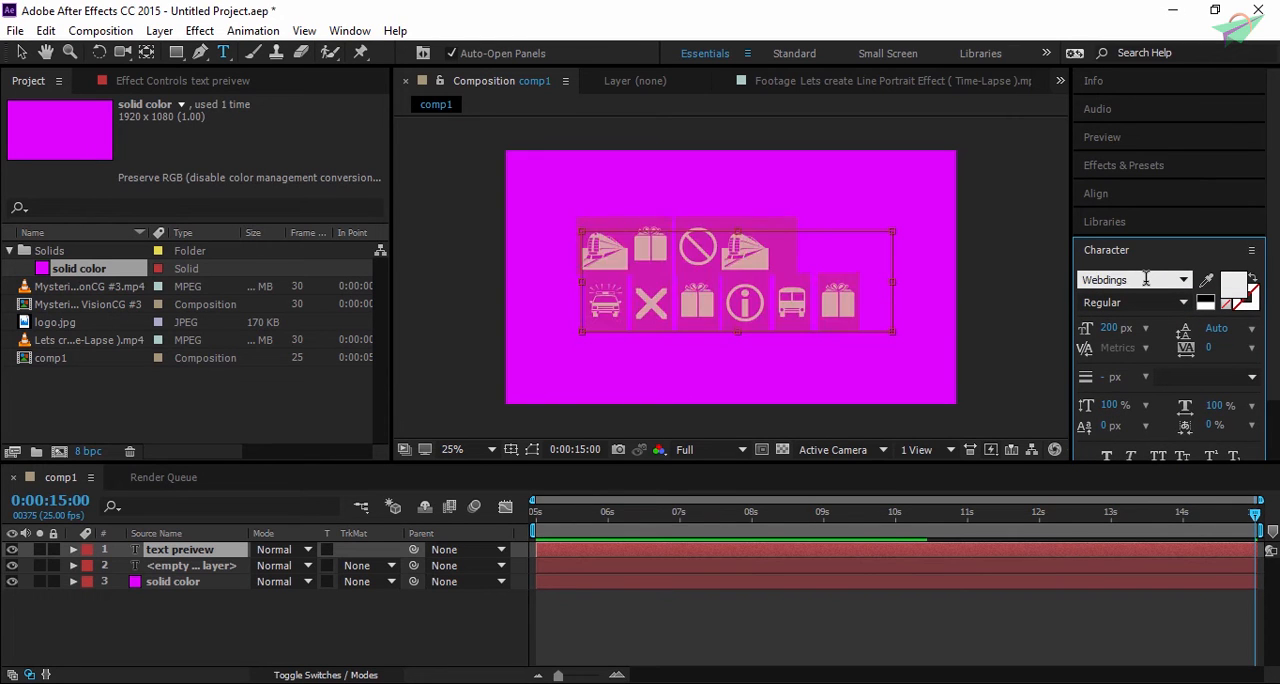
scroll(1146, 279, "up", 3)
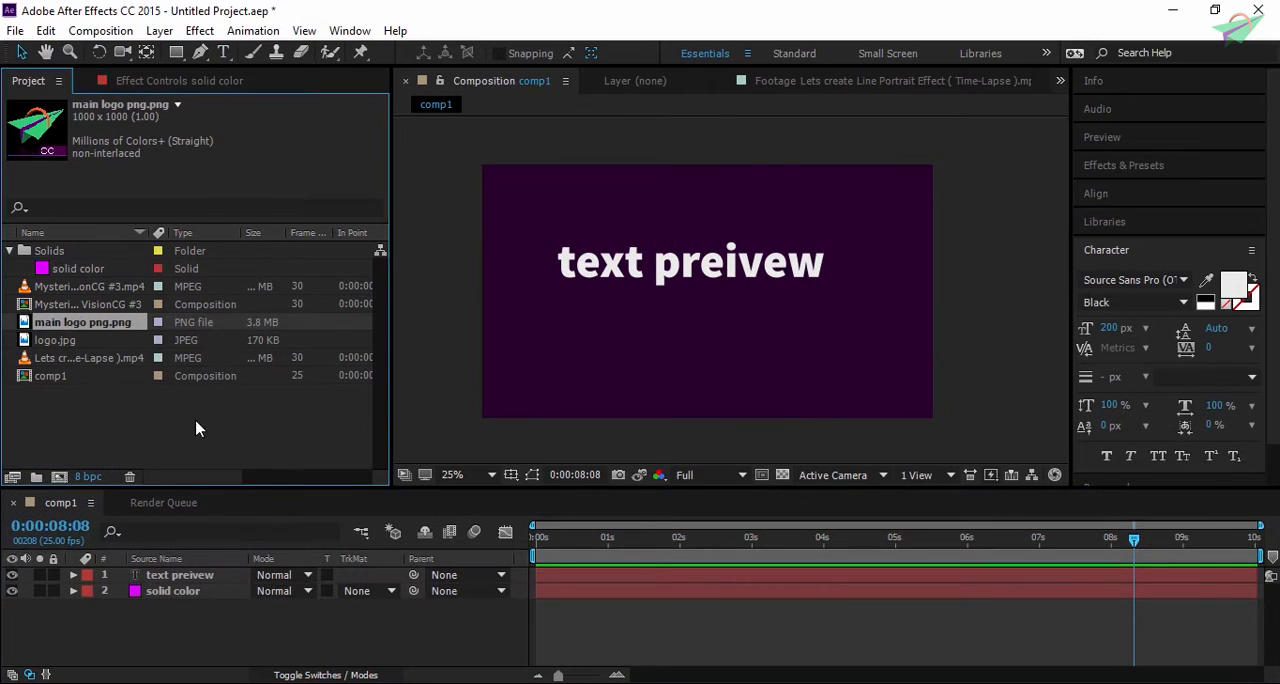
- Place main logo png.png in comp1 beneath the text layer and move the text to the frame's upper left
left_click_drag(108, 330, 169, 572)
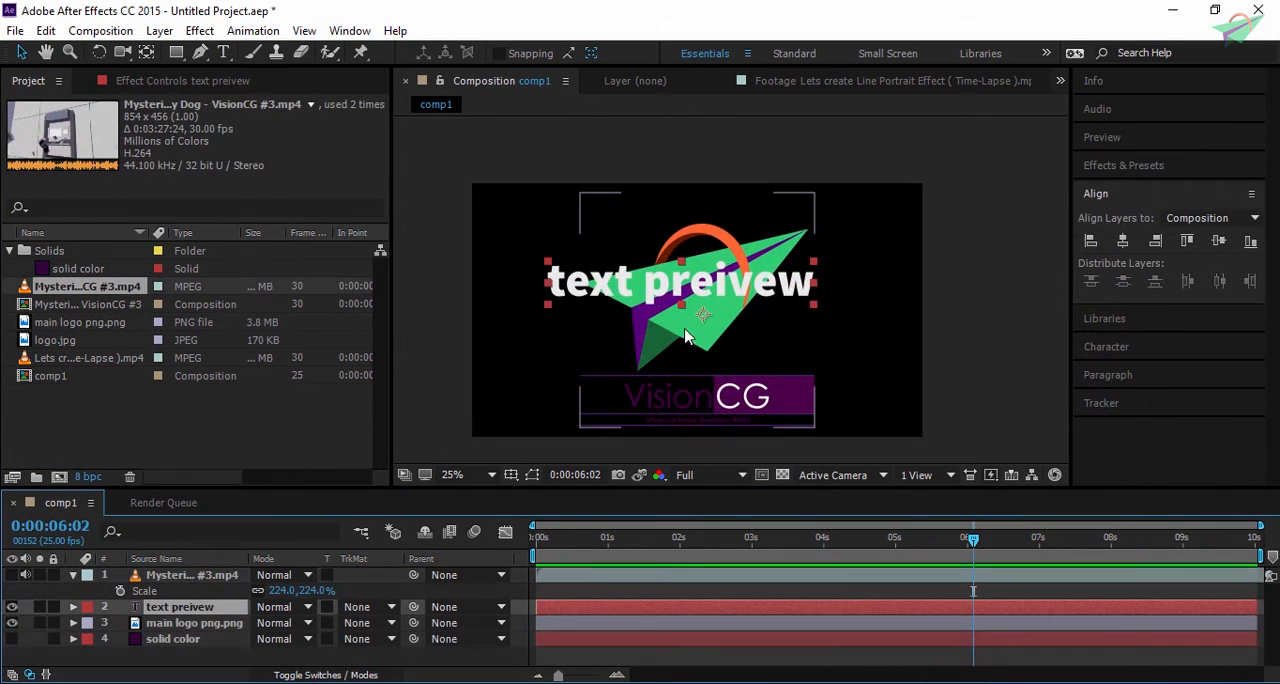
left_click_drag(683, 283, 635, 214)
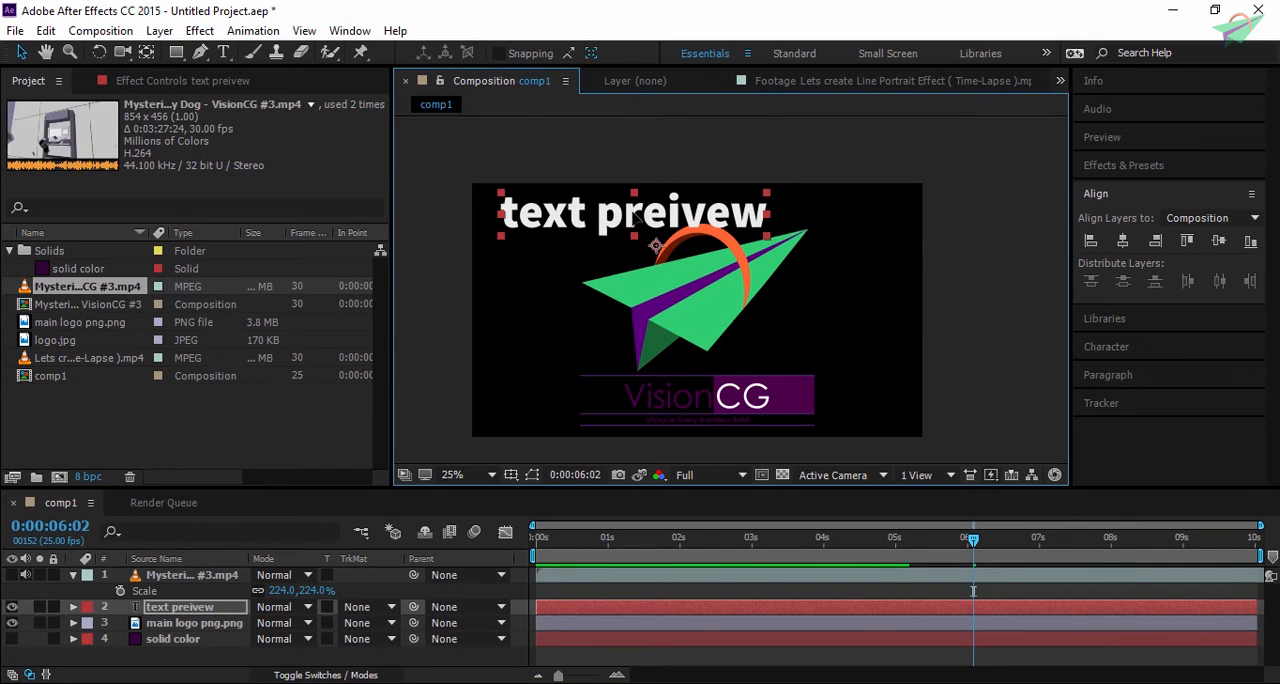
- Select the logo together with the text, align both layers to the selection by their left edges, and centre them horizontally
left_click(715, 323, "shift")
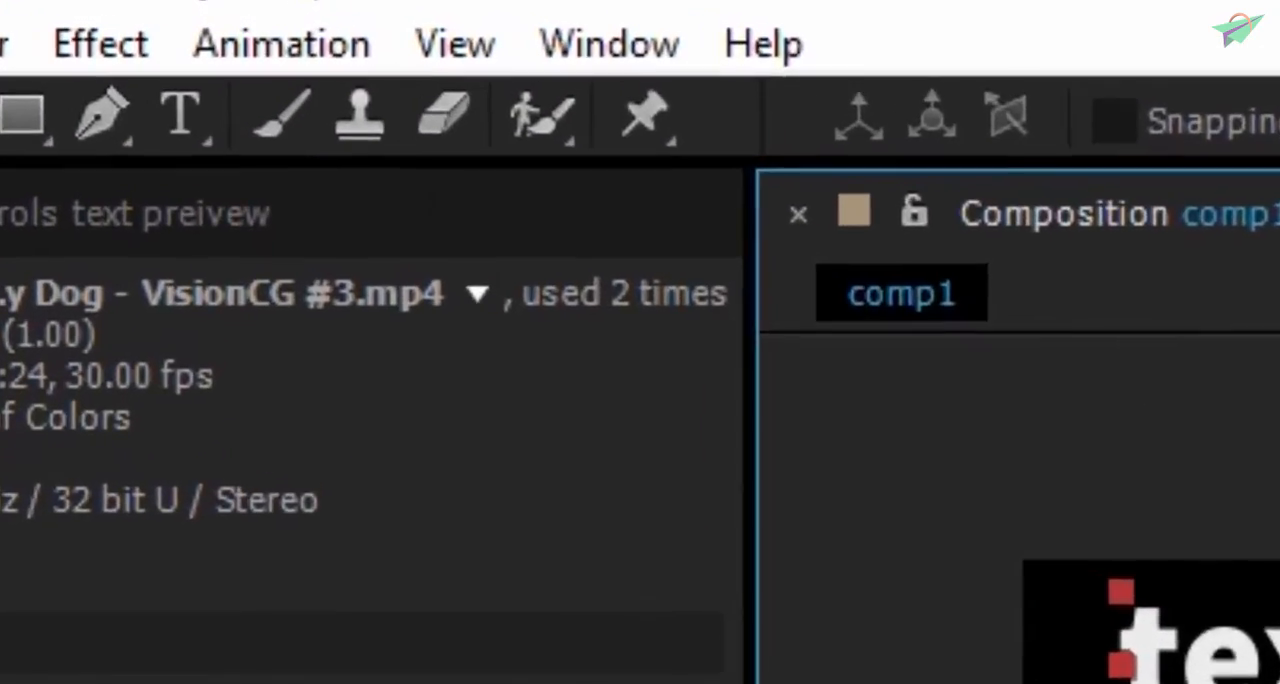
left_click(350, 30)
left_click(830, 533)
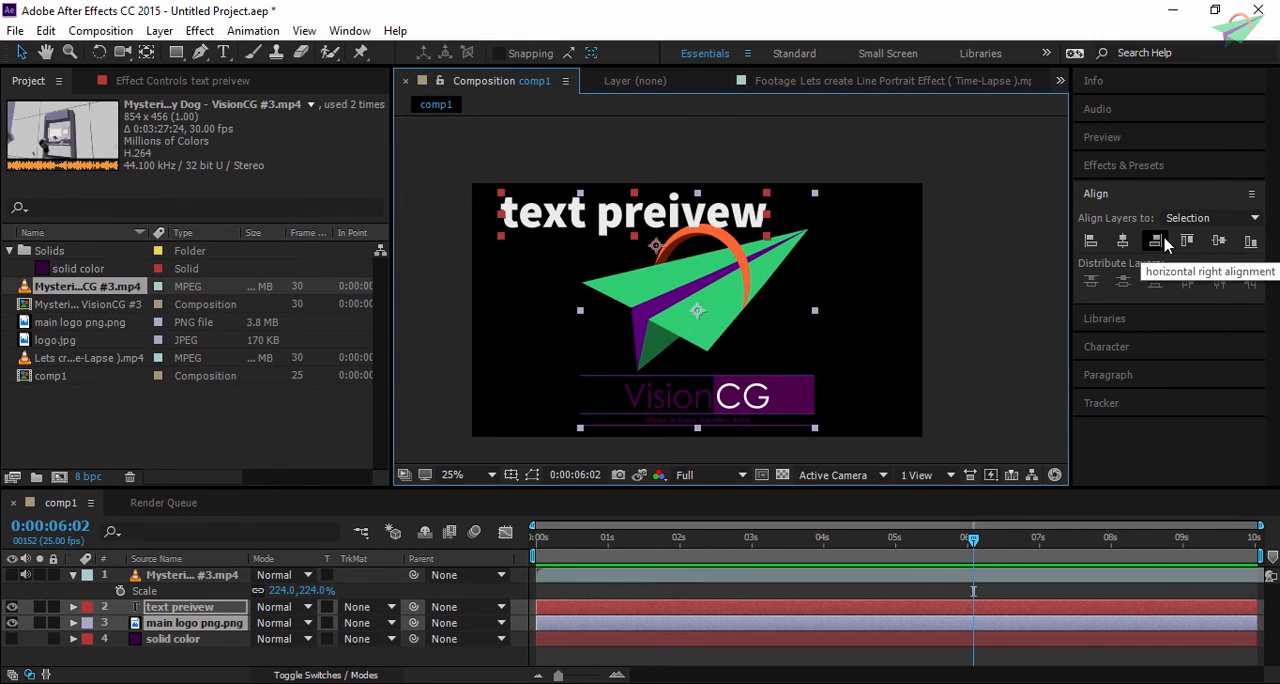
left_click(1090, 243)
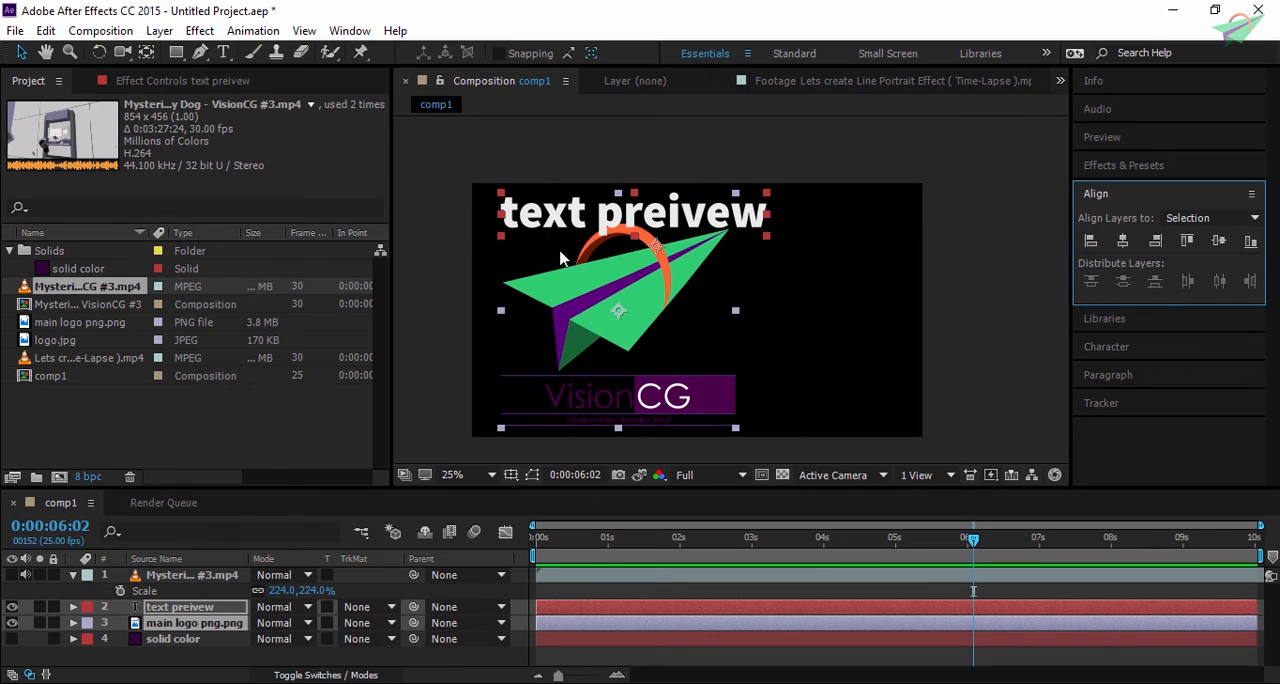
left_click(1123, 242)
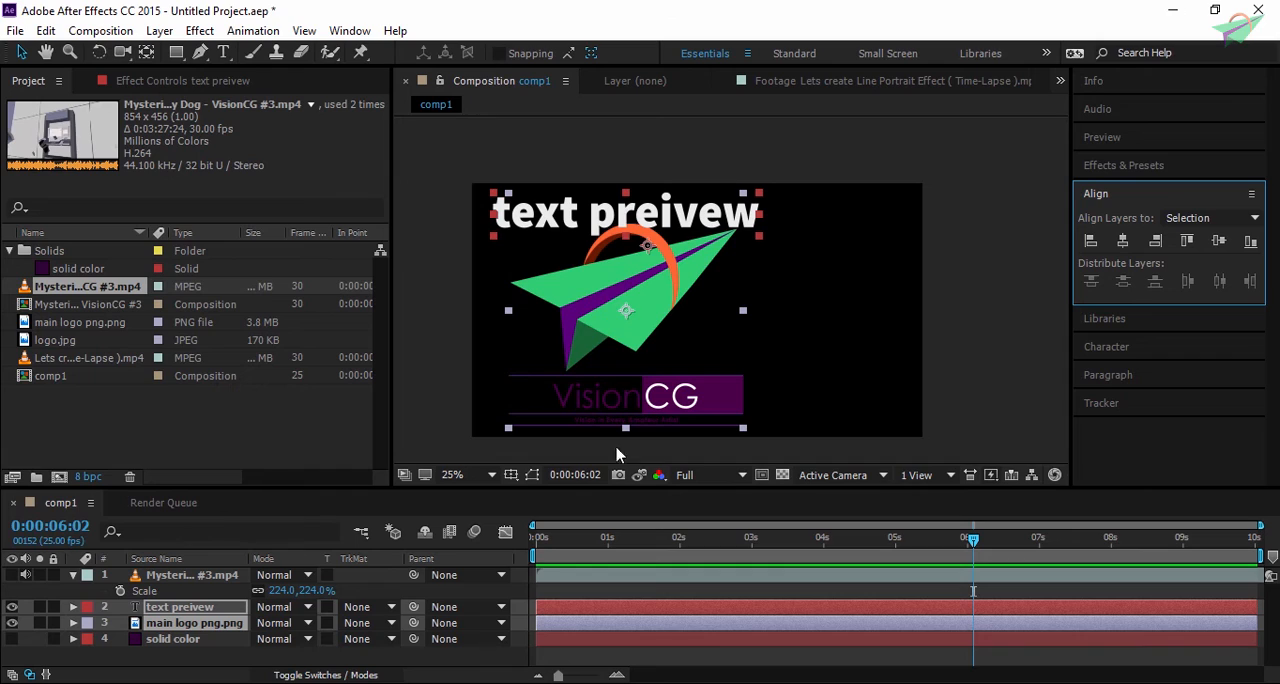
- Align the selected text and logo layers to the selection by their right edges and by their top edges
left_click(1155, 242)
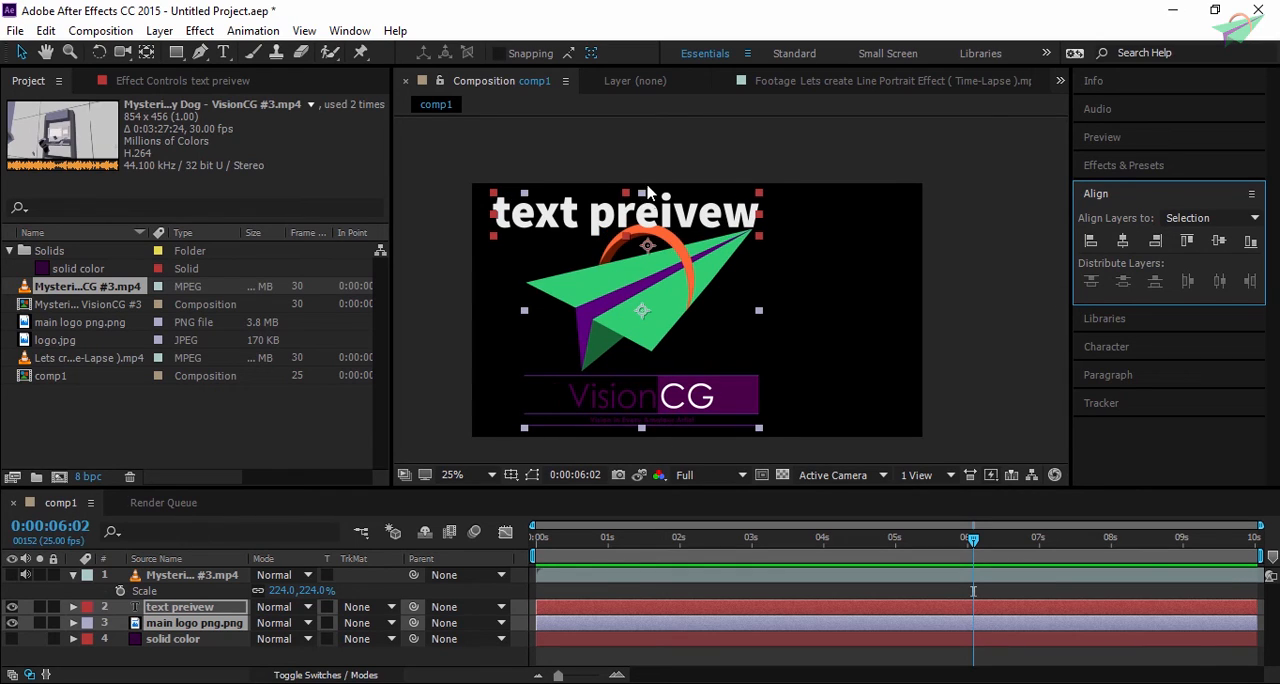
left_click(1187, 241)
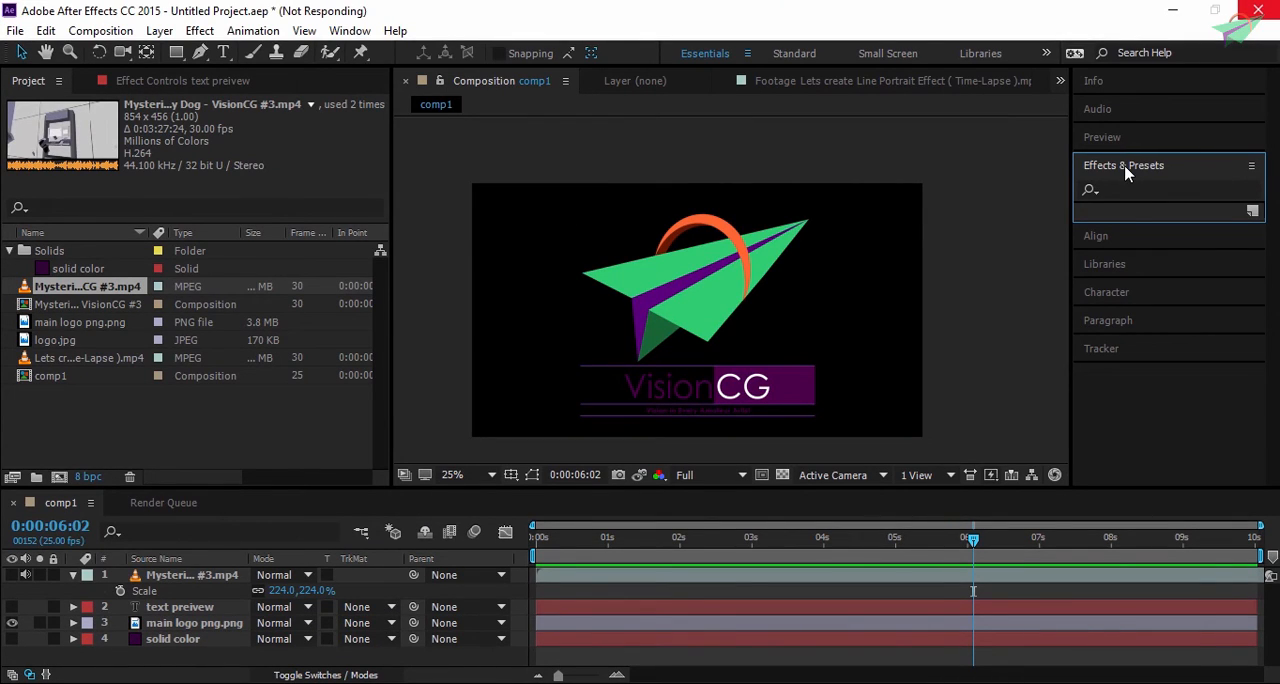
- Select the main logo png.png layer, look through the Color Correction effects and search the effects and presets for "glow"
left_click(195, 623)
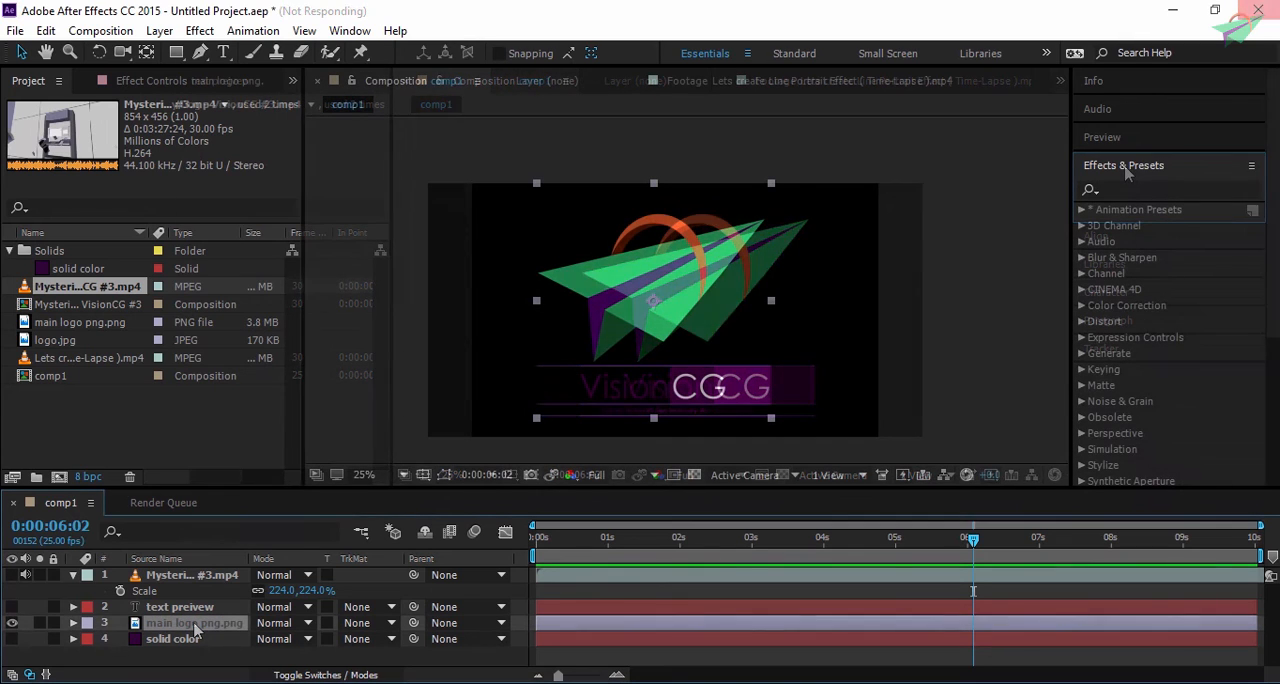
left_click(199, 30)
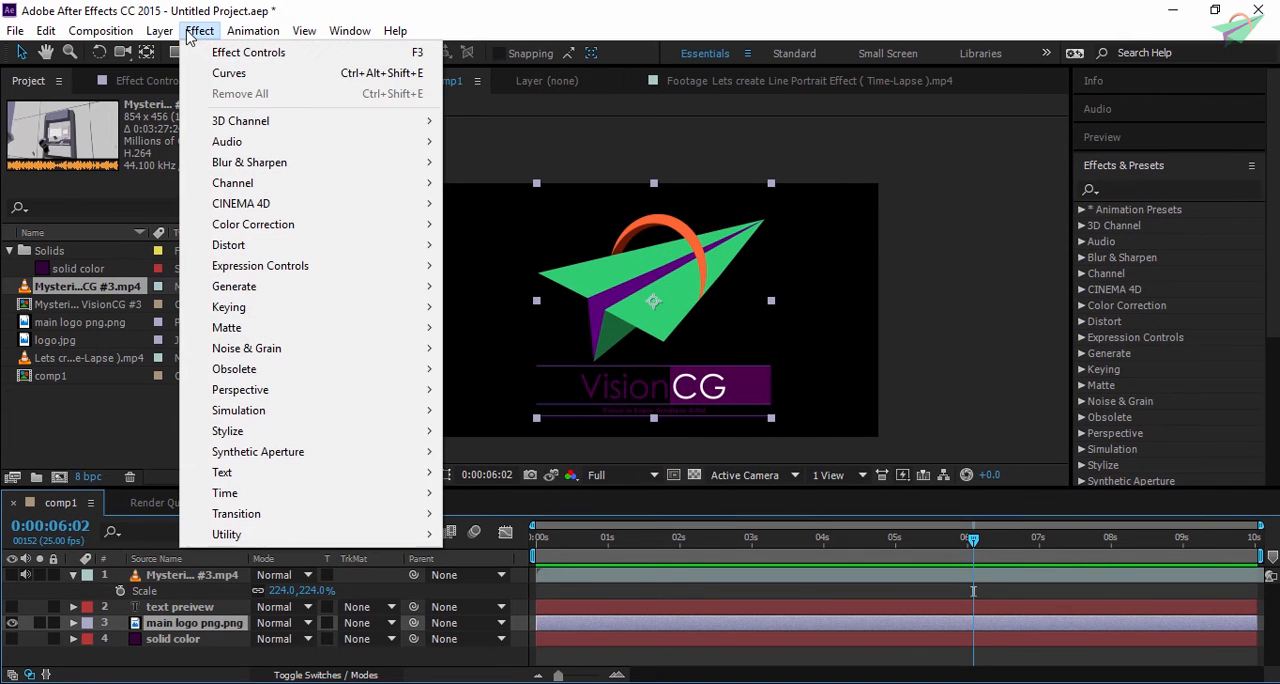
mouse_move(300, 224)
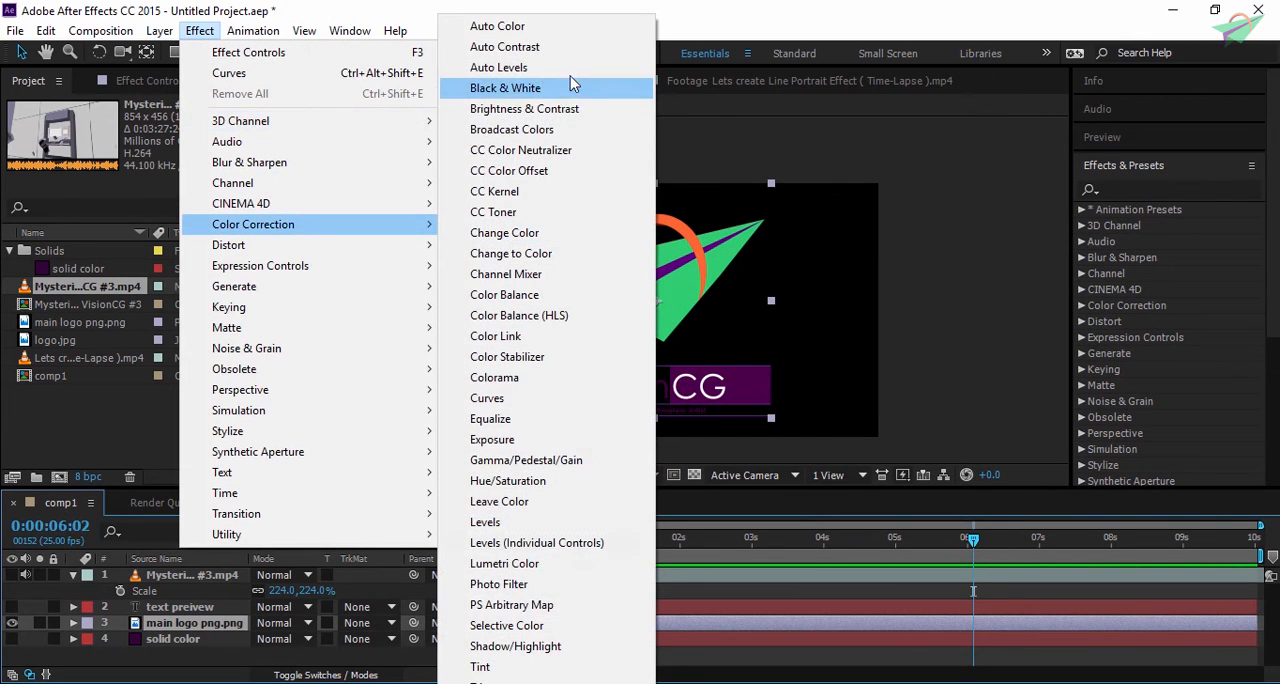
left_click(586, 543)
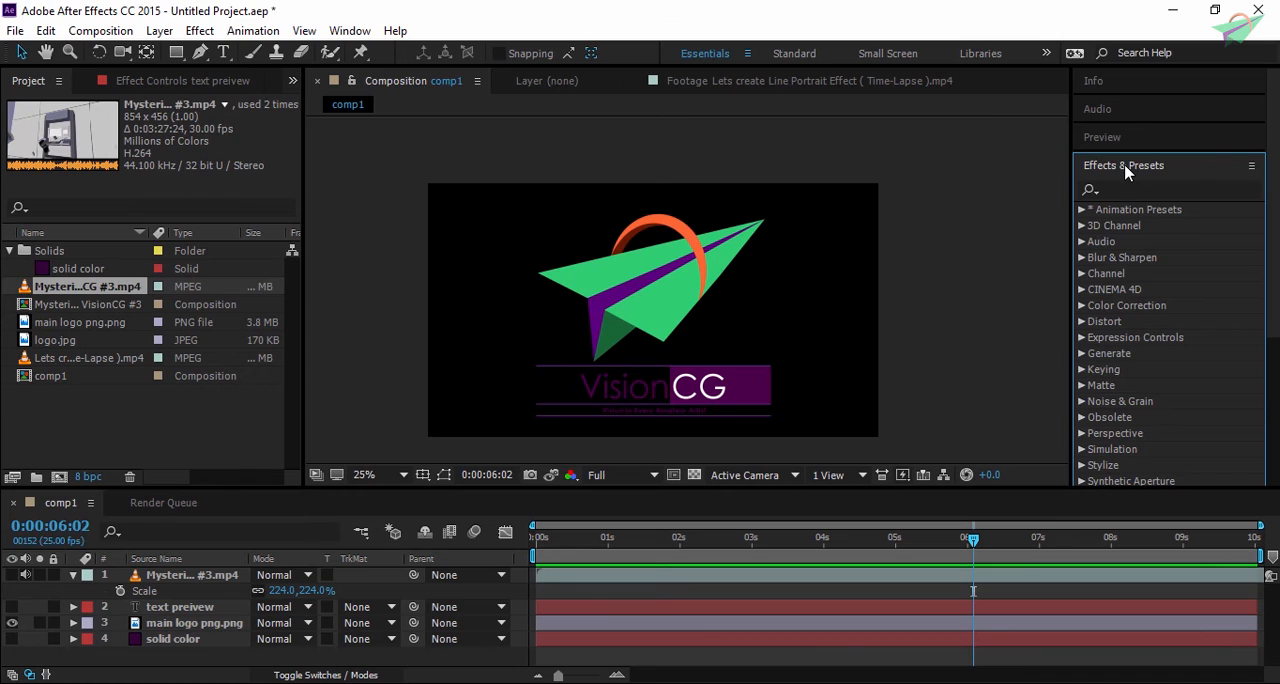
left_click(1145, 189)
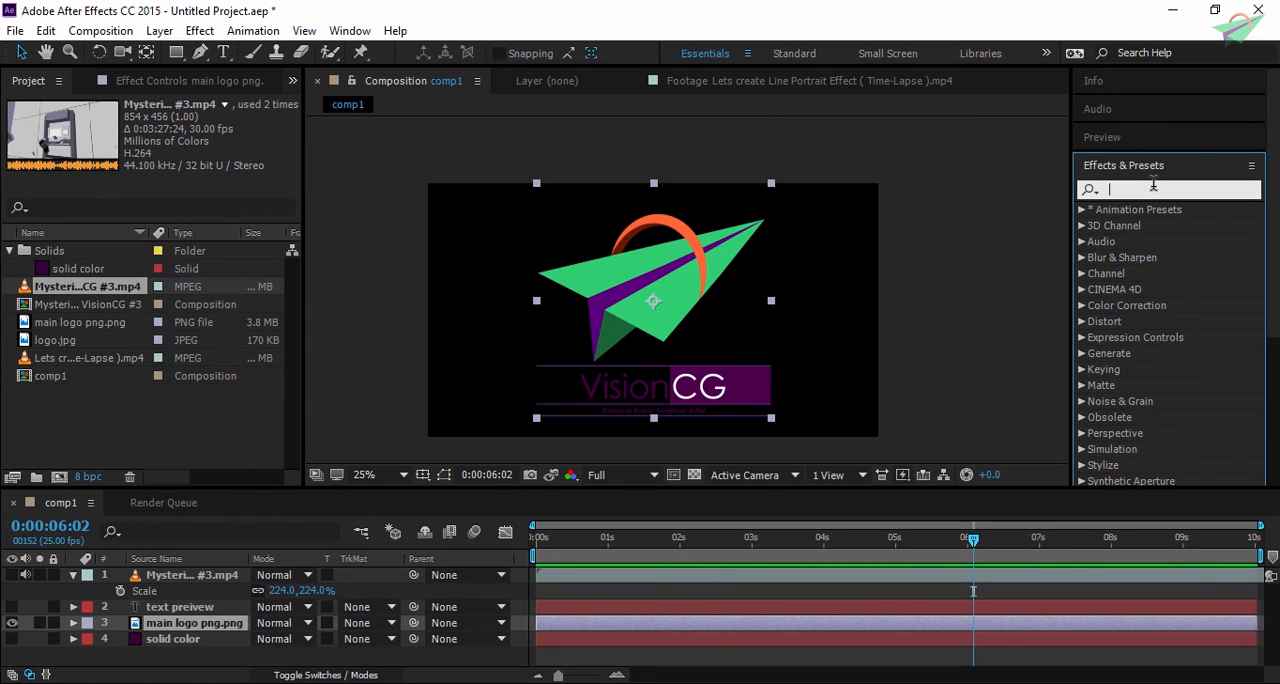
type("glow")
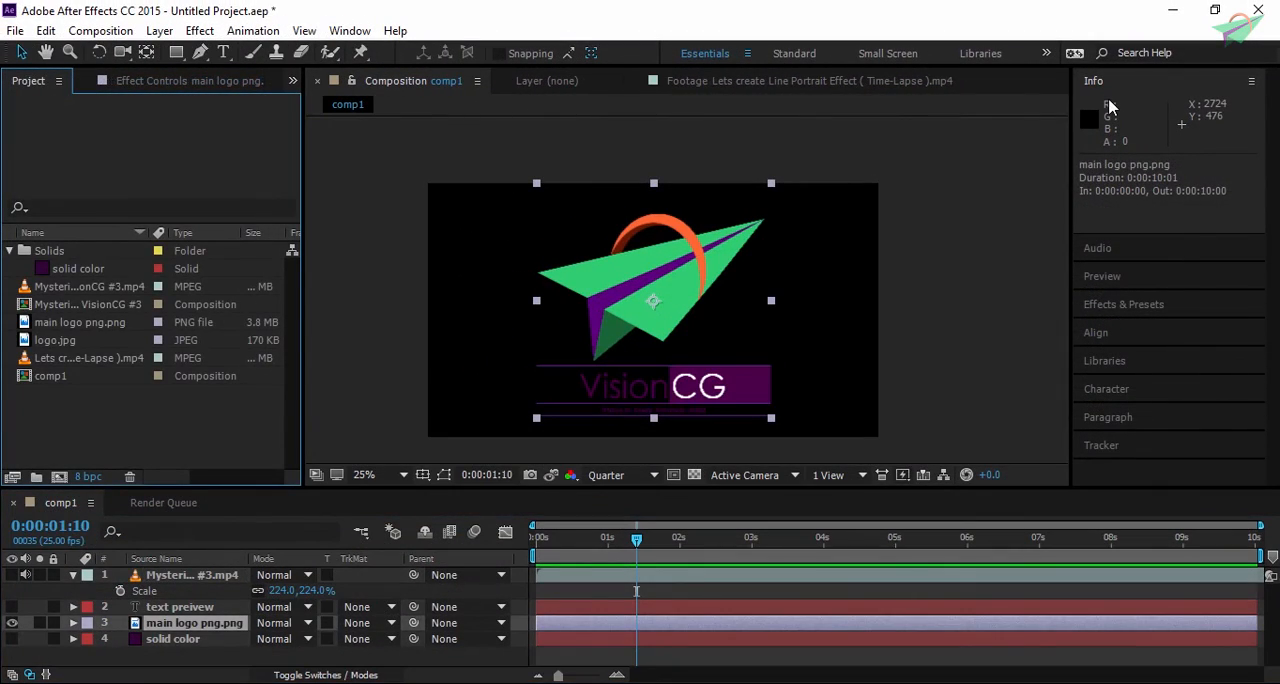
- Save the project under the name testft in the Vision Cg templates after effects folder
left_click(15, 31)
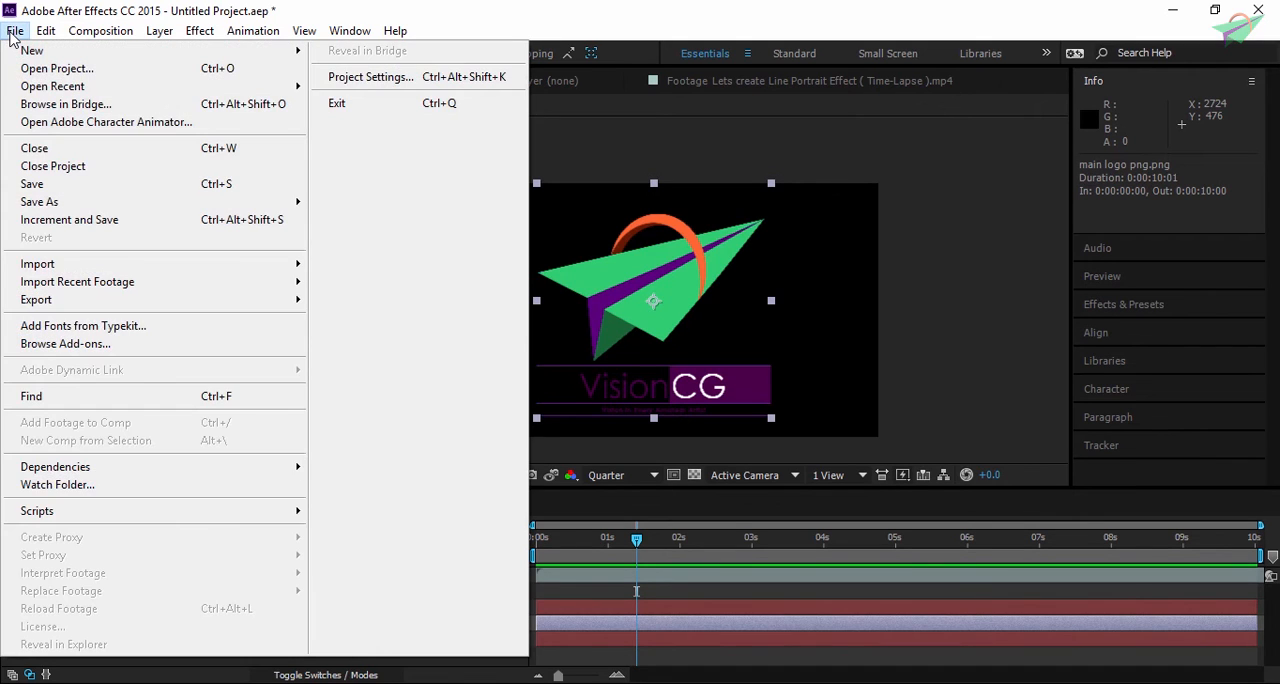
left_click(718, 36)
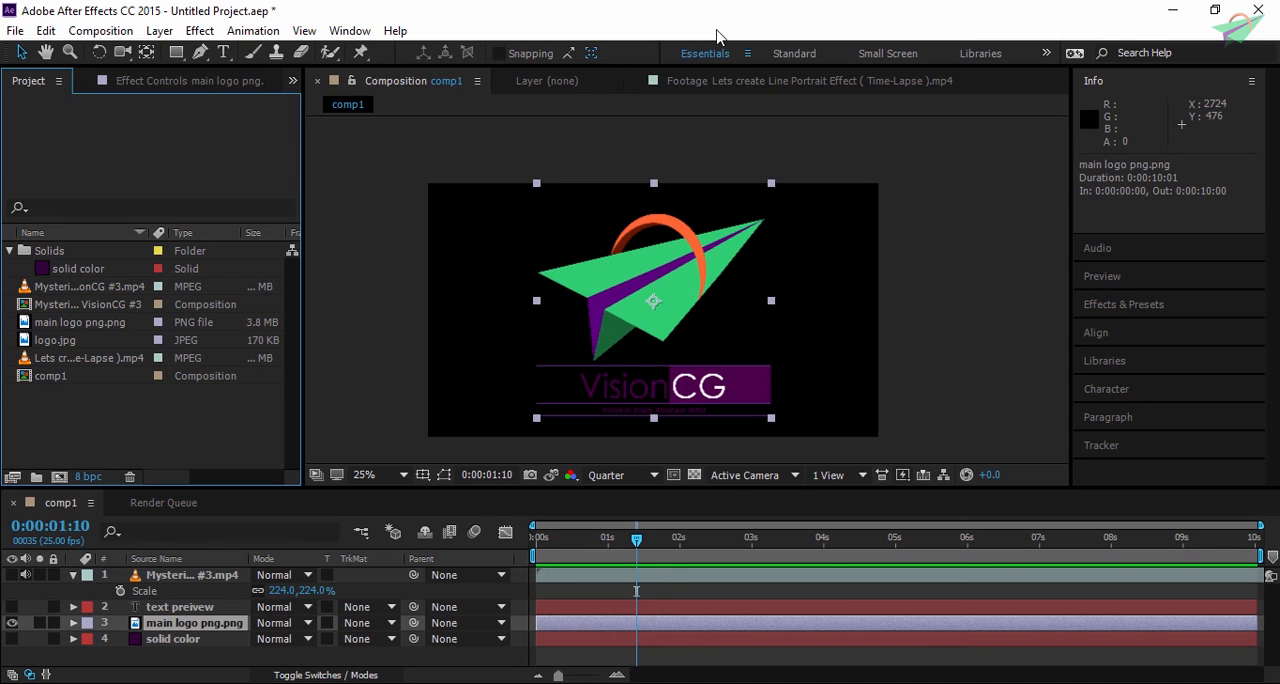
left_click(15, 30)
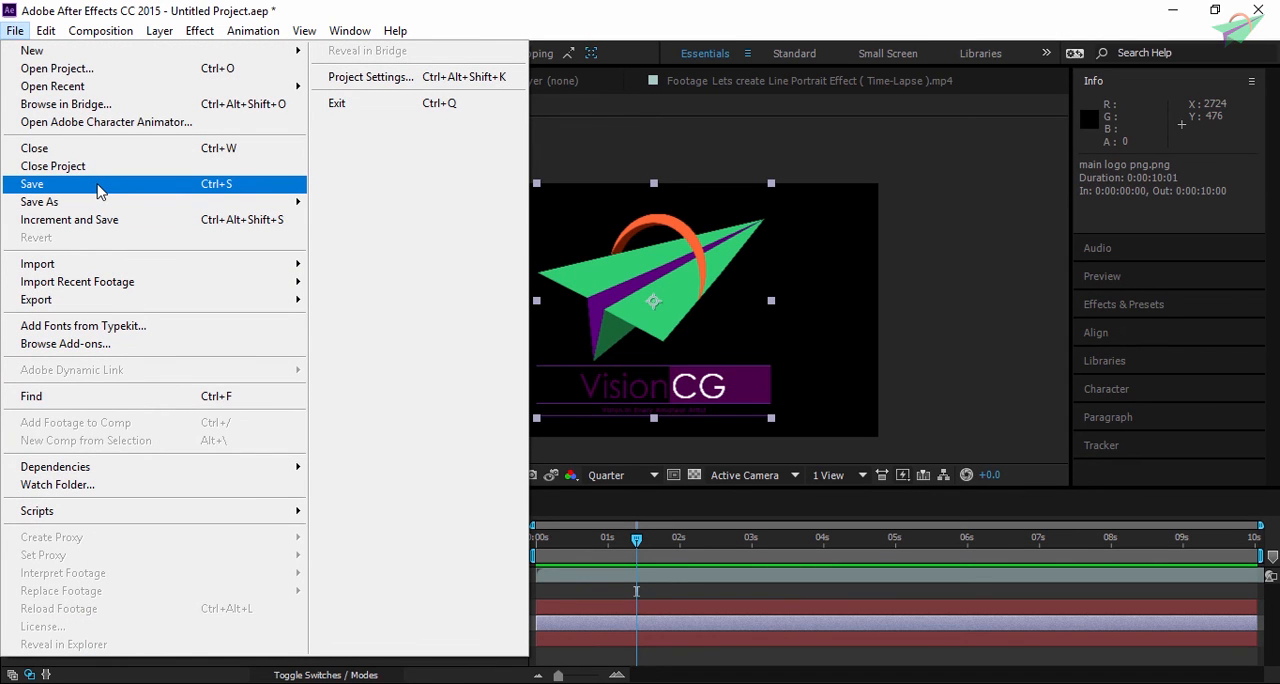
mouse_move(104, 205)
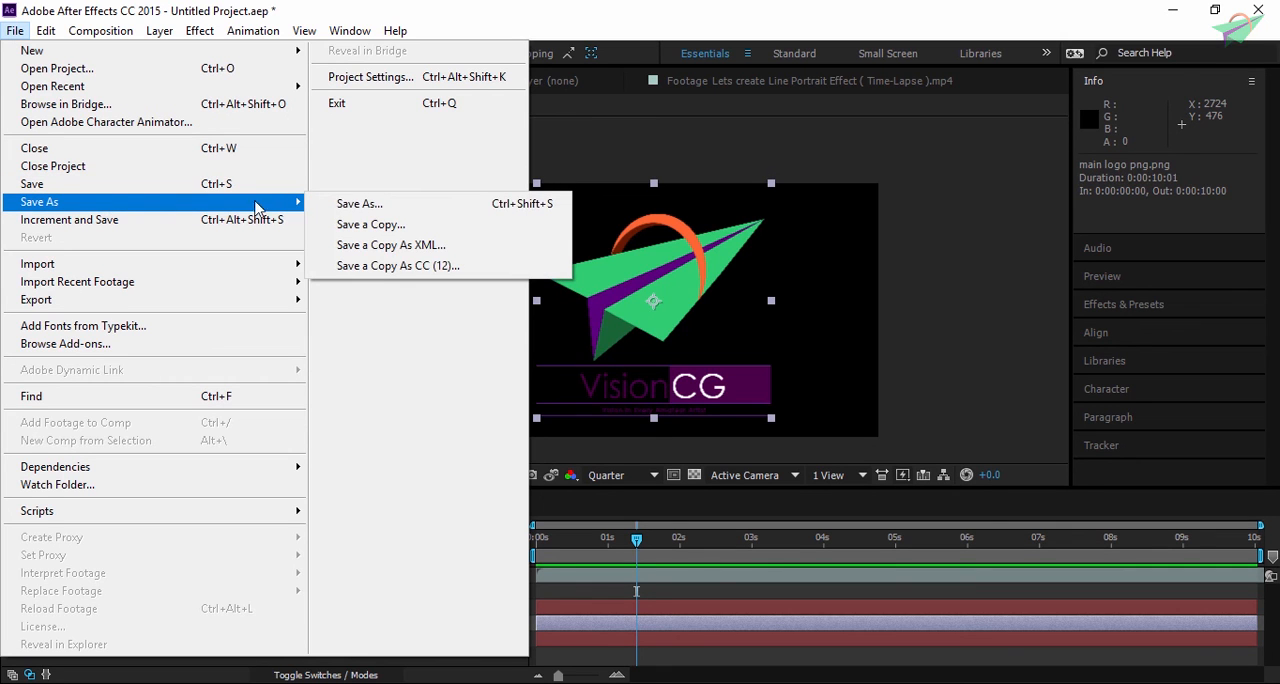
left_click(381, 201)
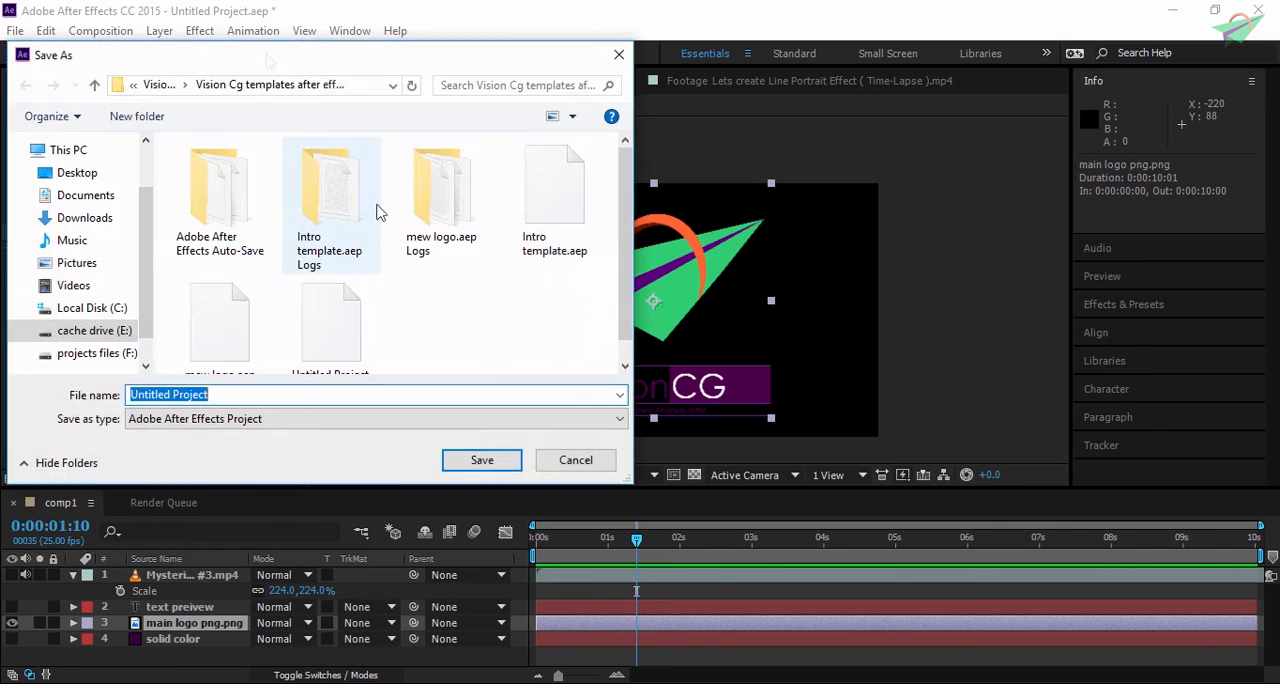
type("testt")
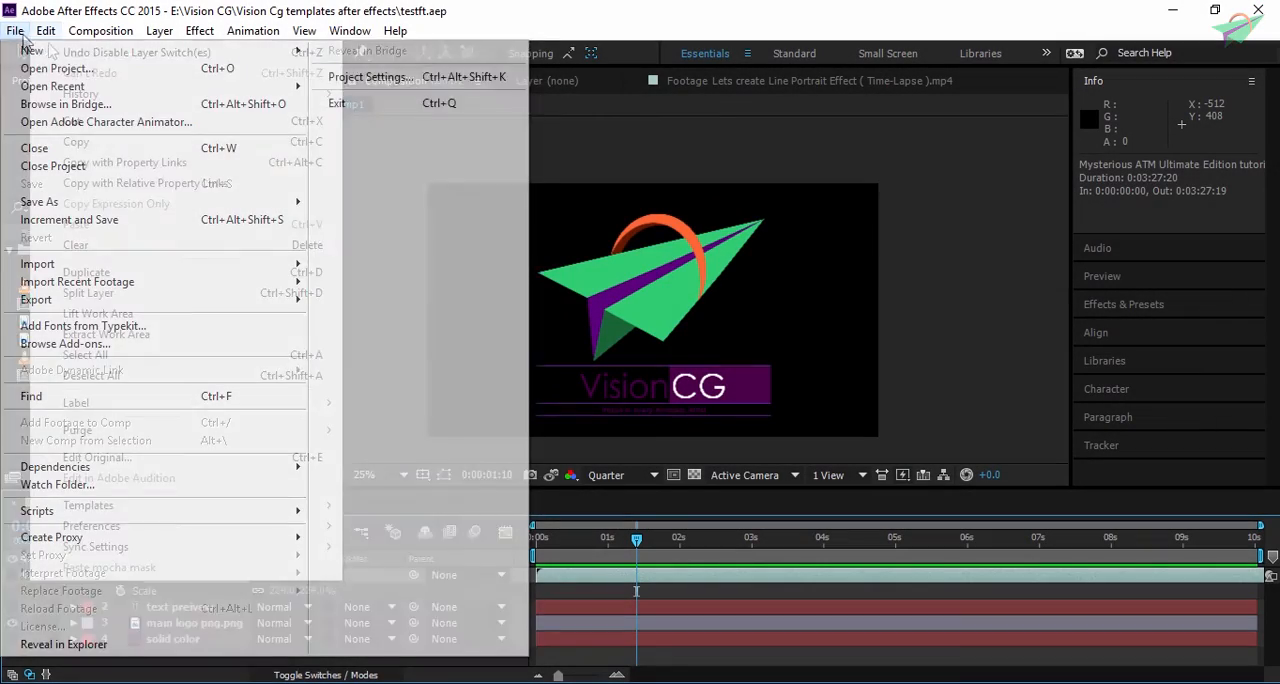
- Save an incremented version of the project and check the new testft 2.aep file in its folder
mouse_move(52, 52)
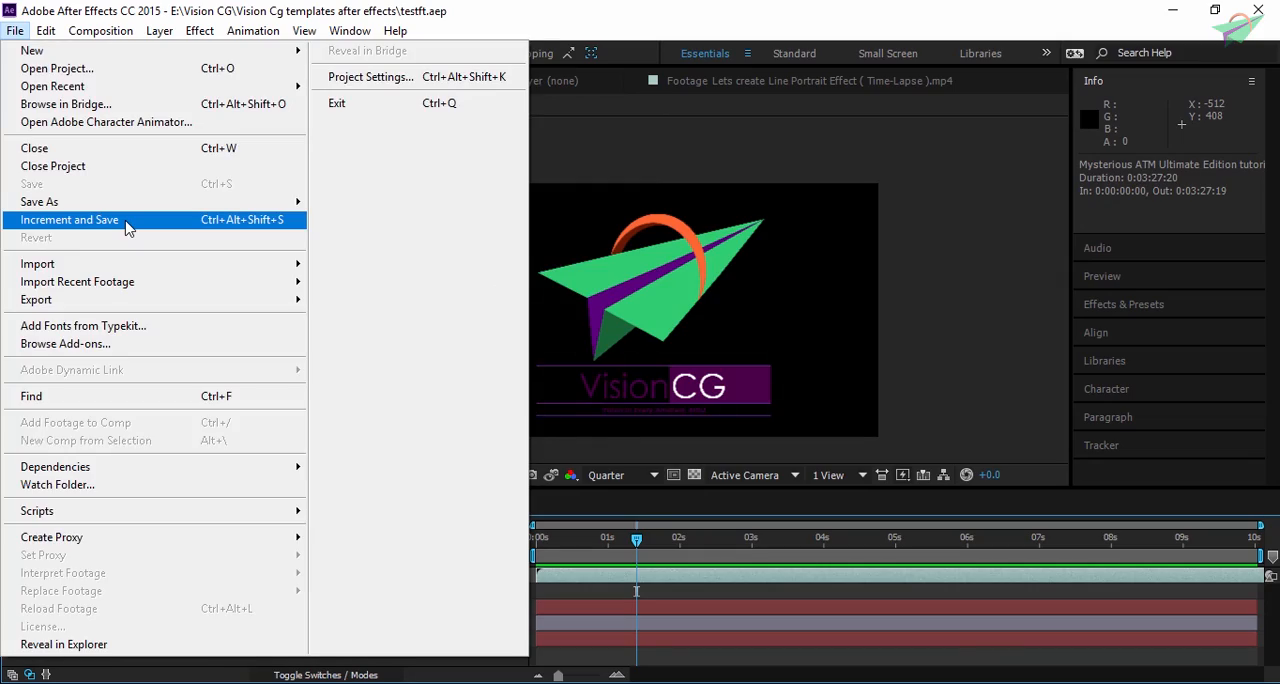
left_click(126, 228)
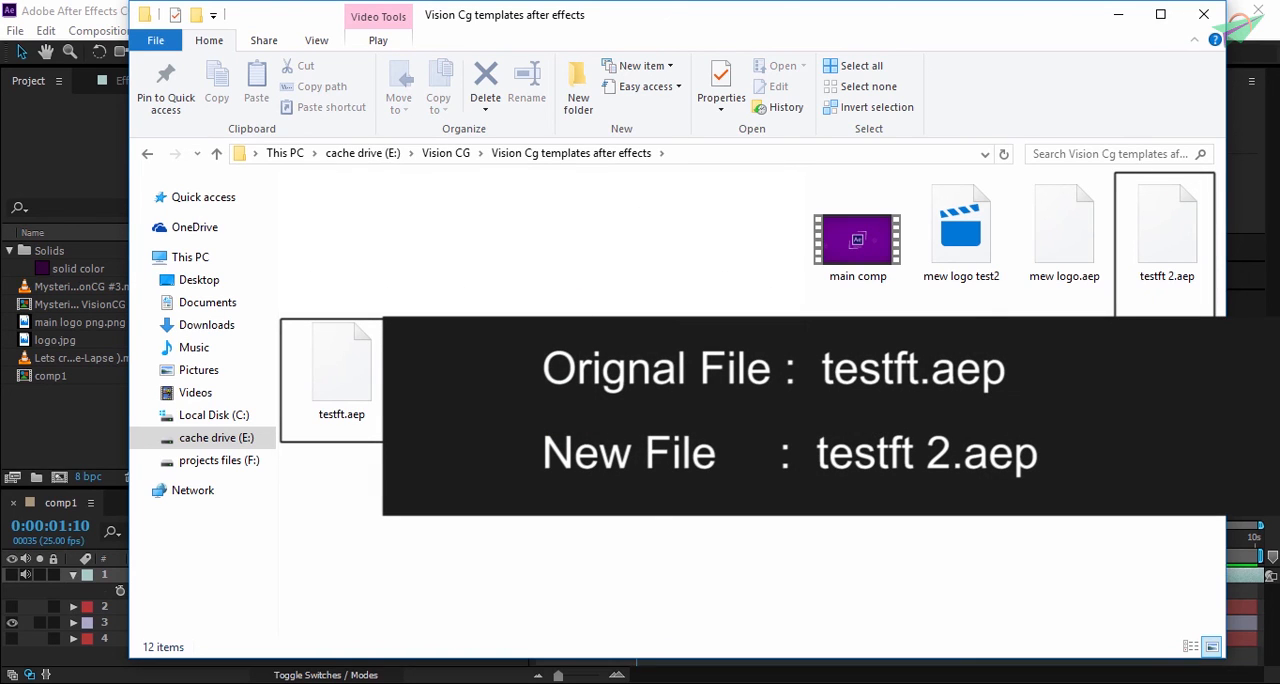
left_click(1183, 285)
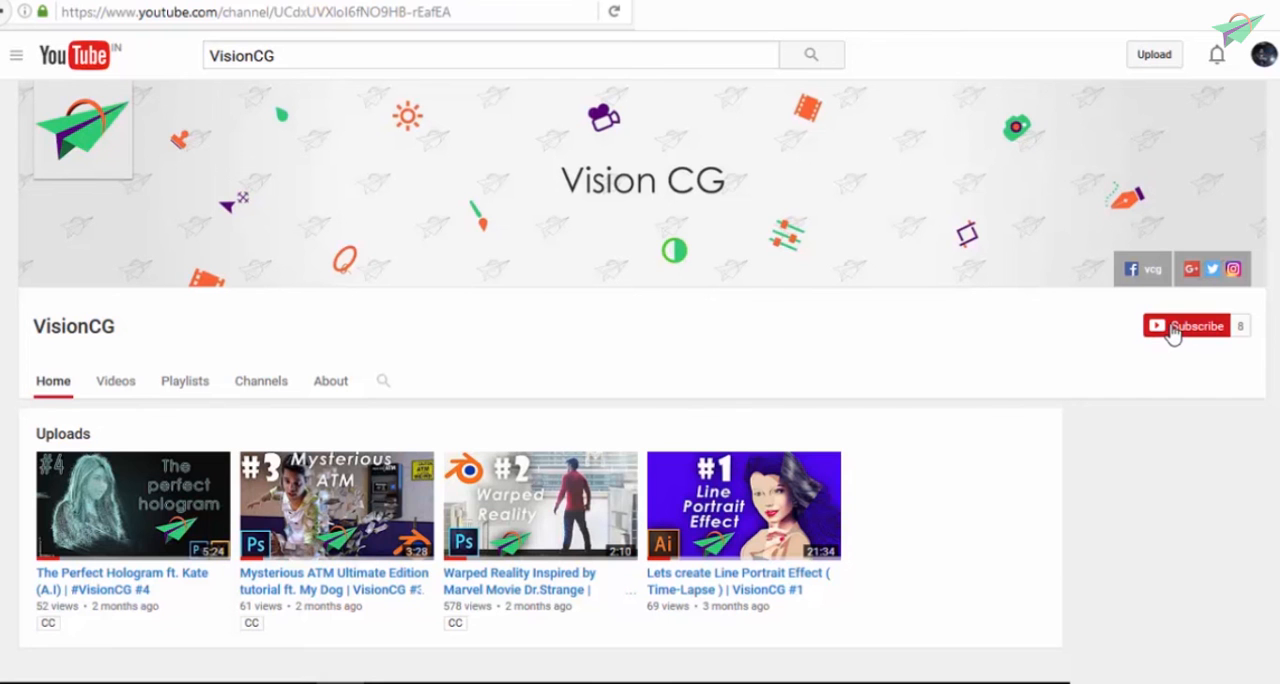
- Subscribe to the VisionCG channel on YouTube and save the setting to receive all of its notifications
left_click(1168, 330)
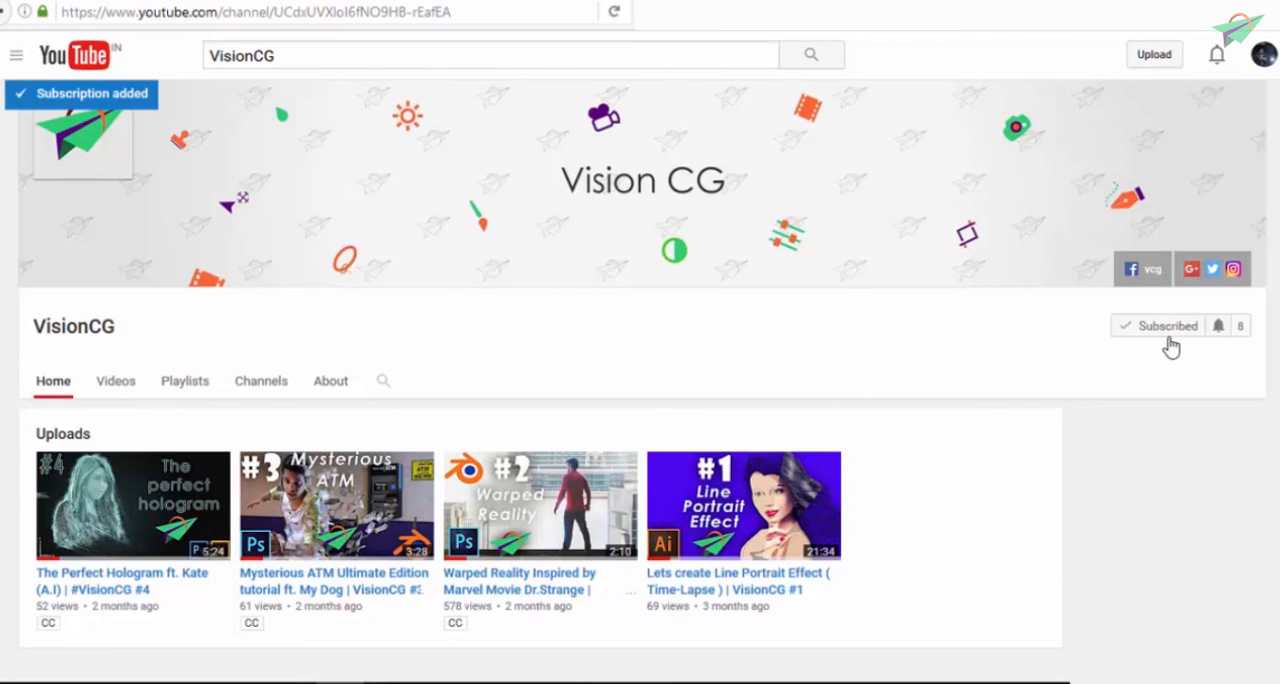
left_click(1220, 330)
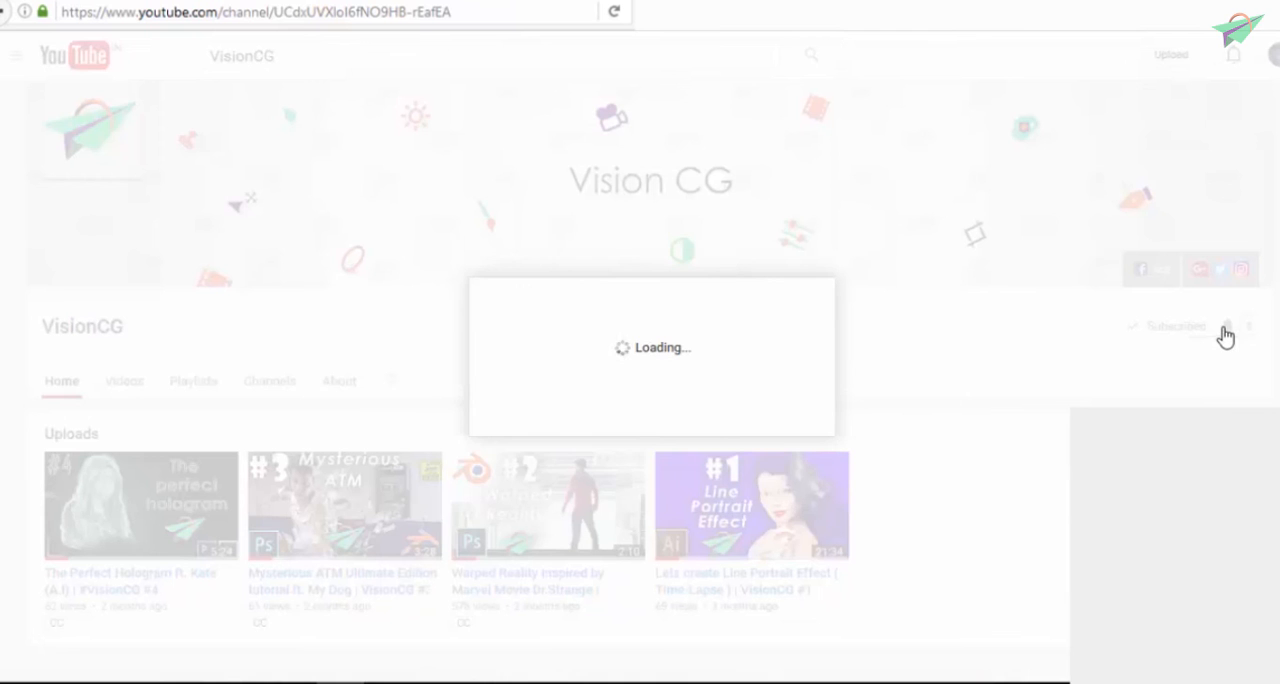
left_click(497, 311)
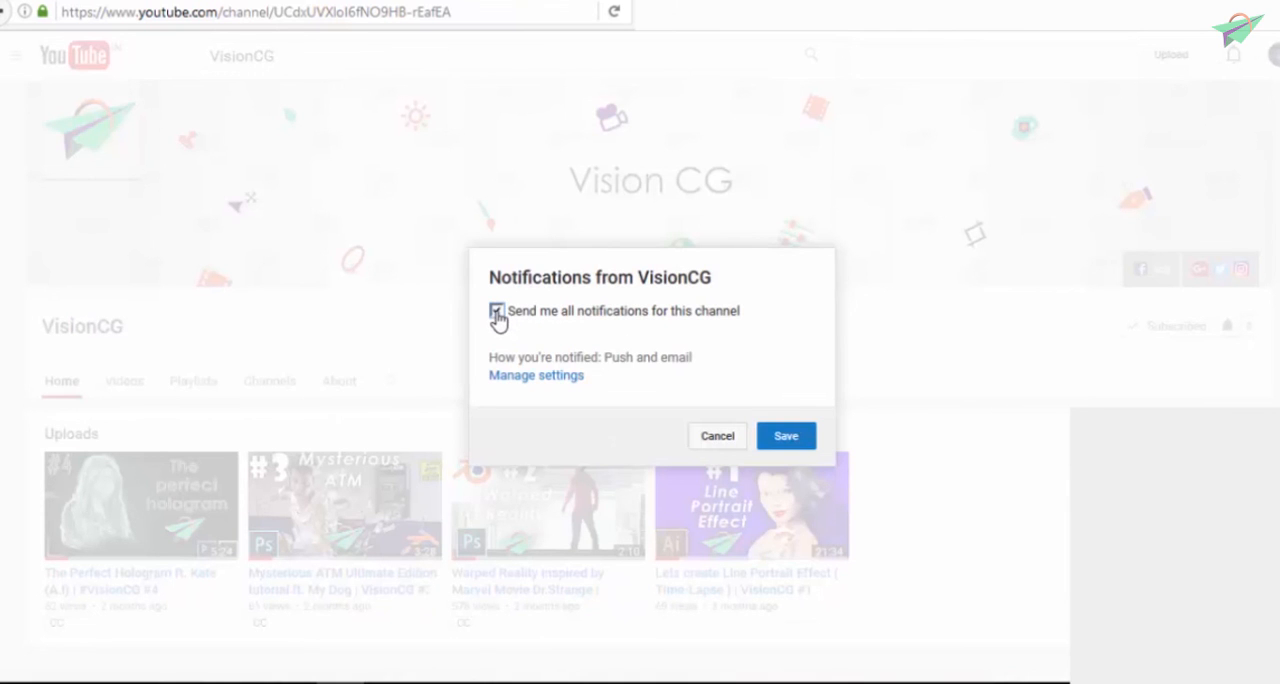
left_click(799, 447)
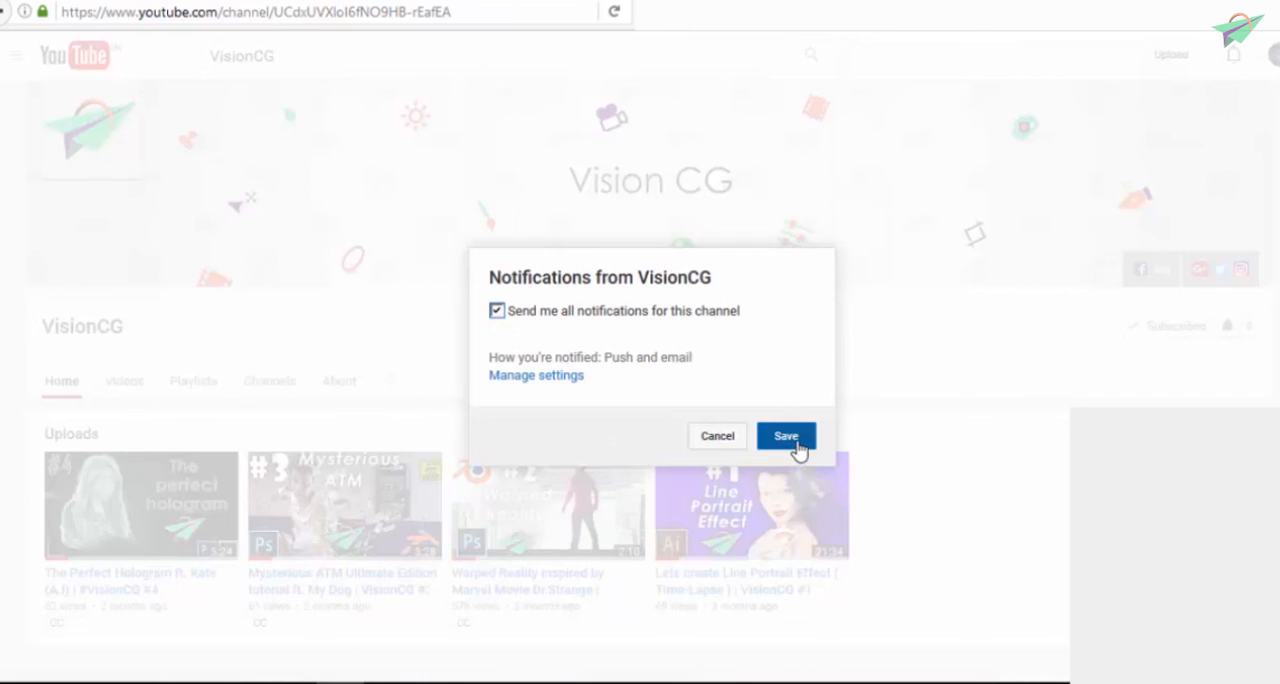